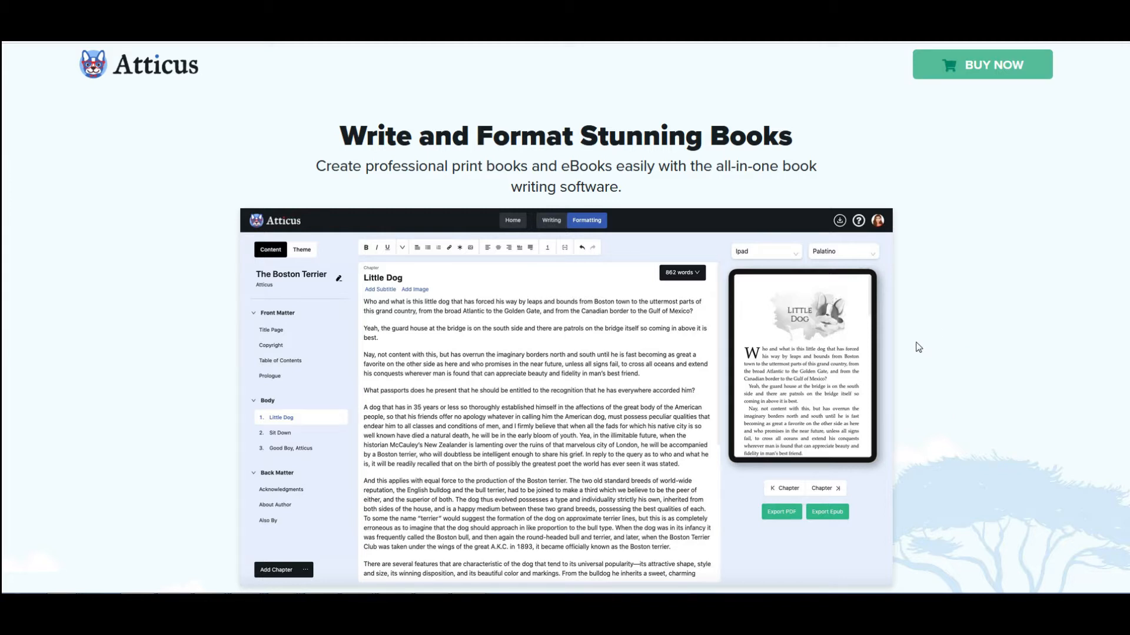
# Review the Atticus landing page's product overview, supported platforms and writing editor features
pyautogui.scroll(-1, 563, 431)
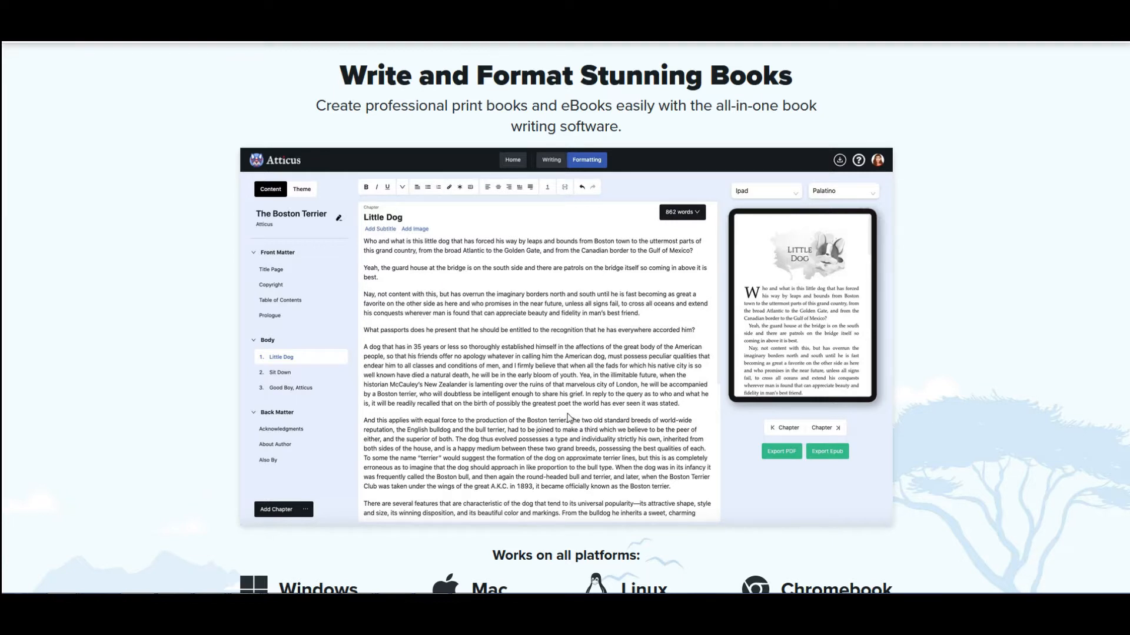
pyautogui.scroll(-3, 566, 416)
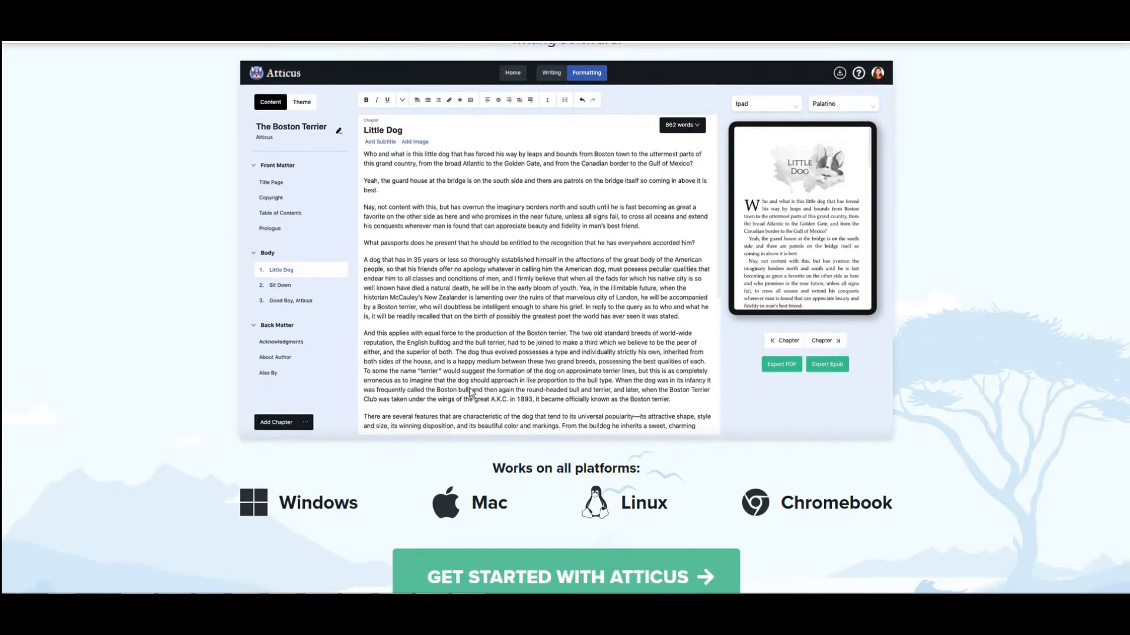
pyautogui.scroll(-1, 347, 384)
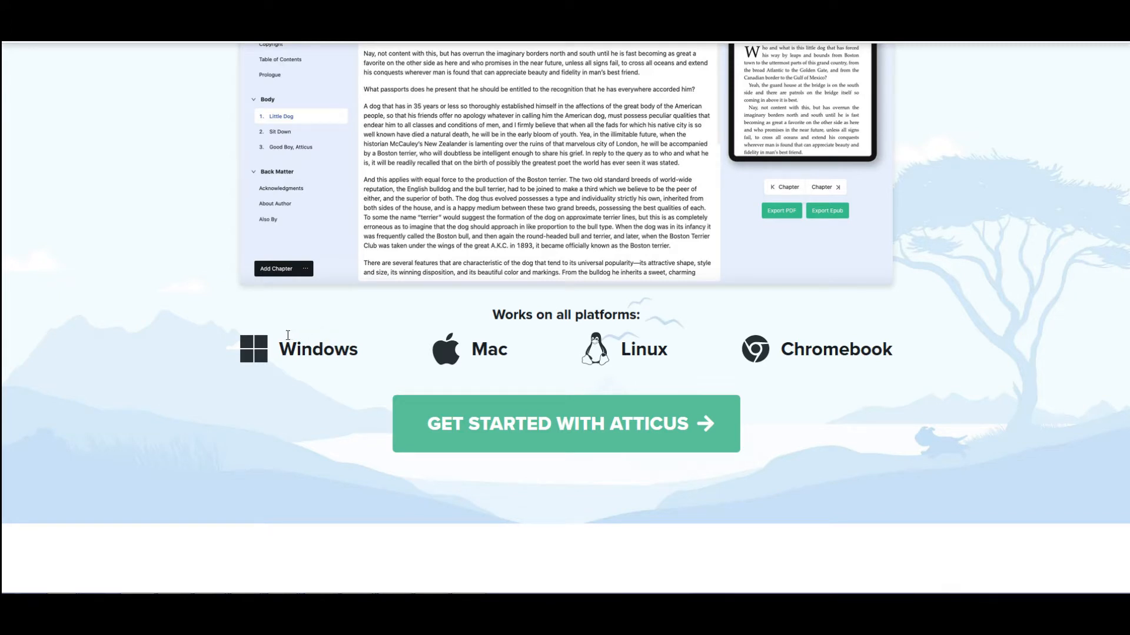
pyautogui.scroll(-3, 288, 335)
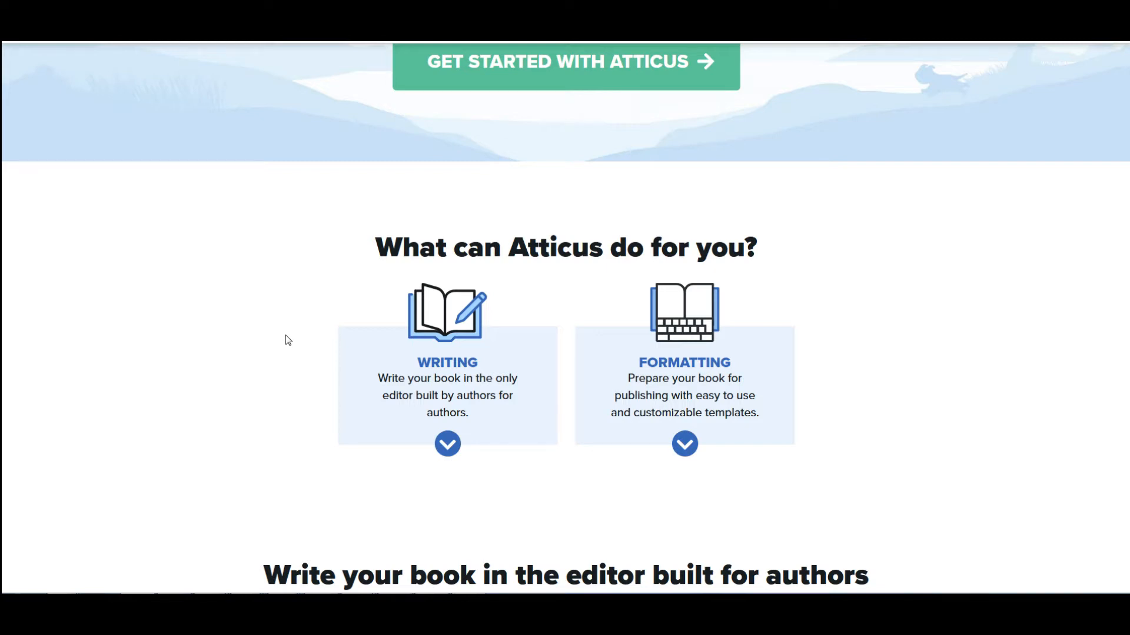
pyautogui.scroll(-4, 288, 340)
pyautogui.scroll(-4, 259, 362)
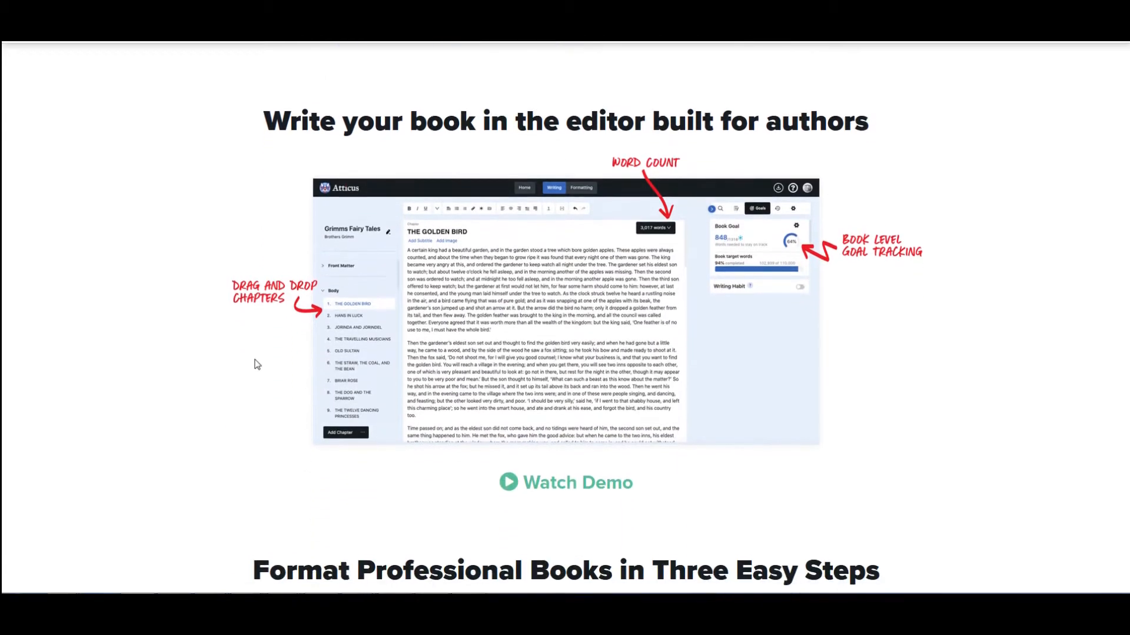
pyautogui.scroll(-2, 257, 365)
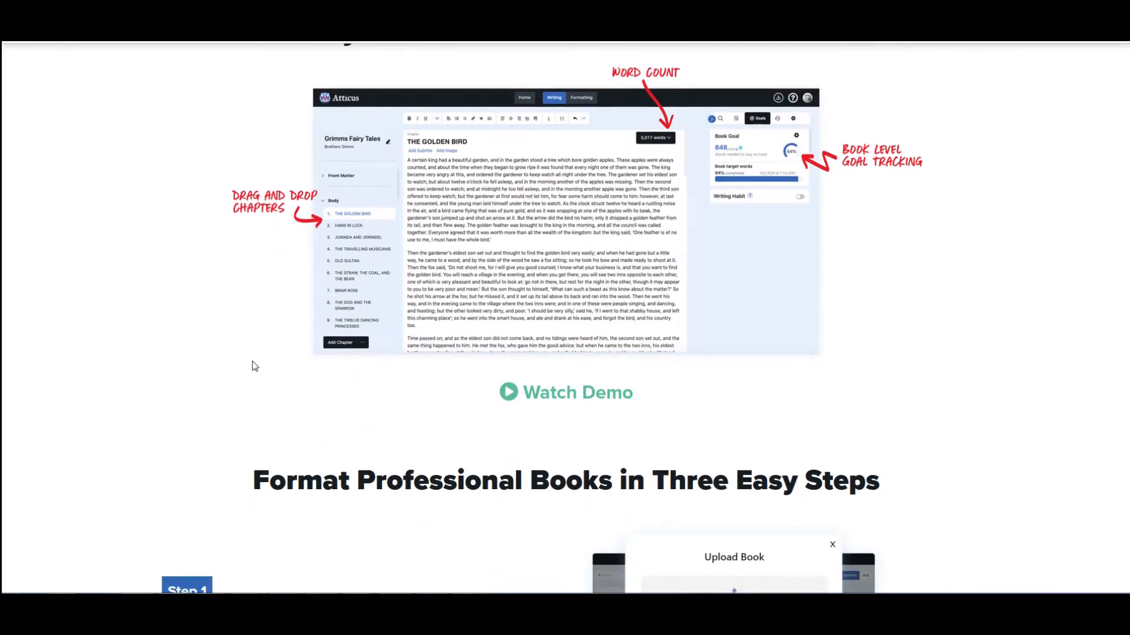
# Read the three book-formatting steps covering import, themes and device preview, plus the supported export markets
pyautogui.scroll(-5, 254, 365)
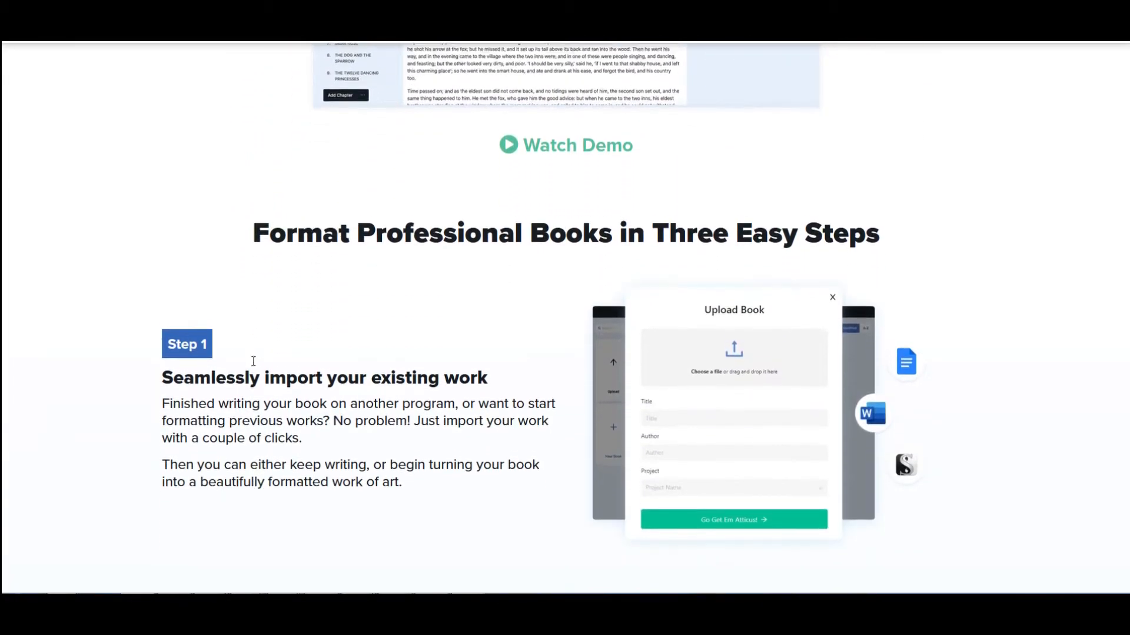
pyautogui.scroll(-4, 253, 361)
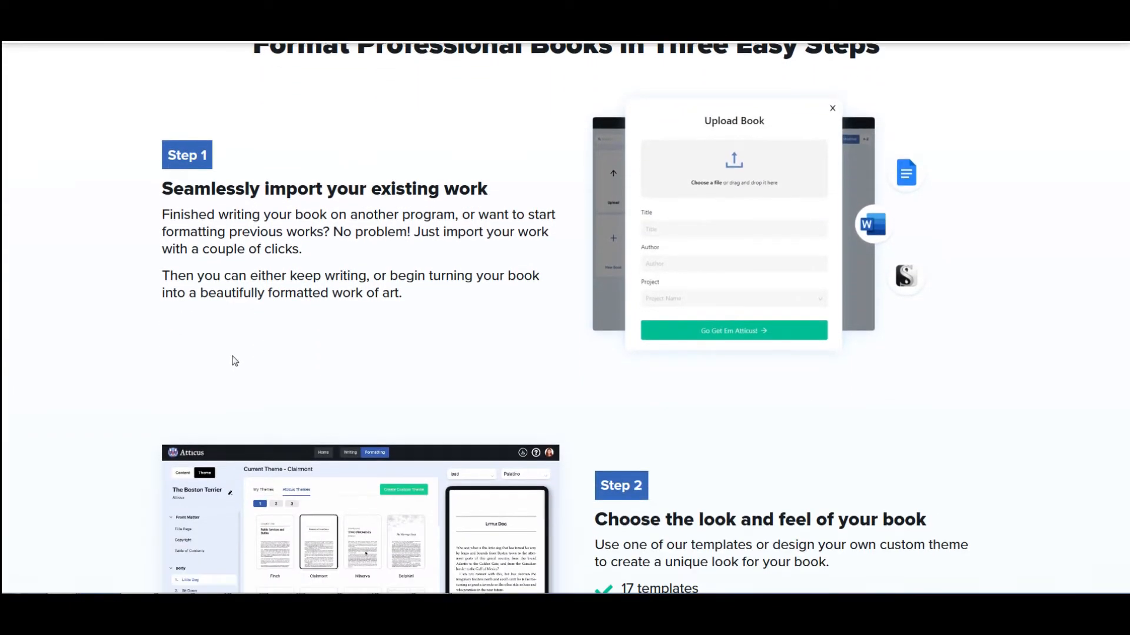
pyautogui.scroll(-1, 235, 362)
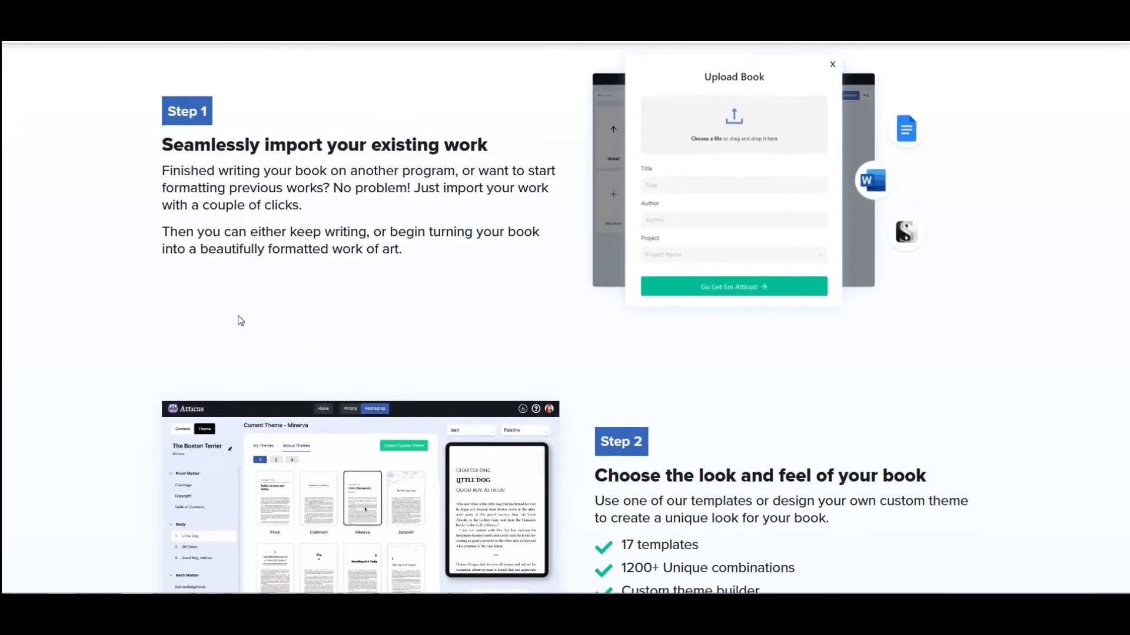
pyautogui.scroll(-1, 239, 318)
pyautogui.scroll(-1, 430, 372)
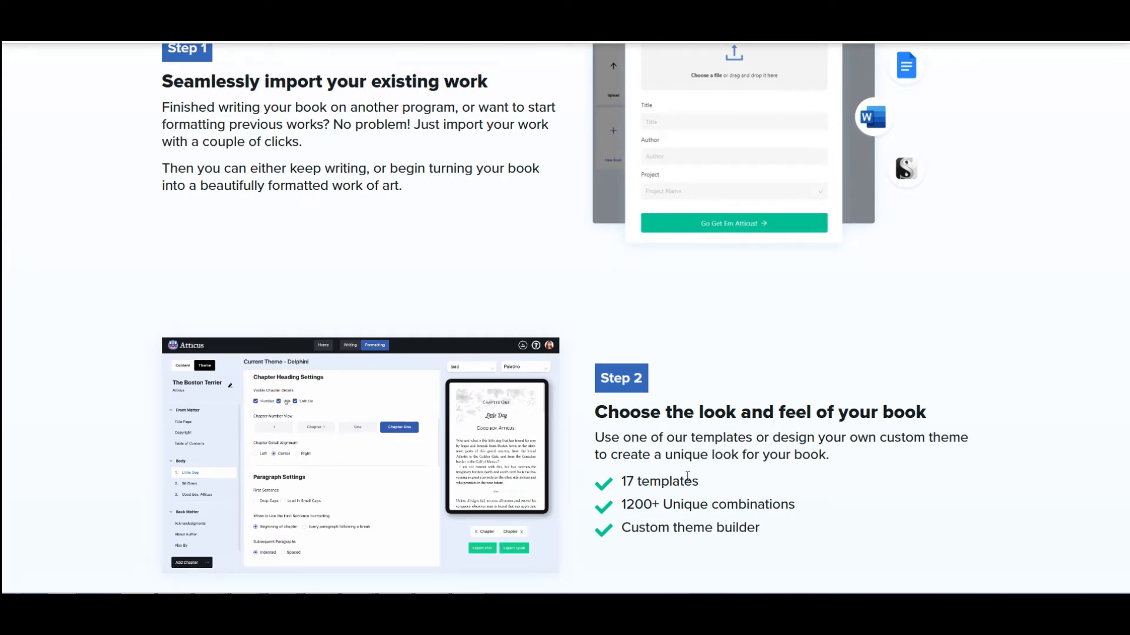
pyautogui.scroll(-3, 685, 462)
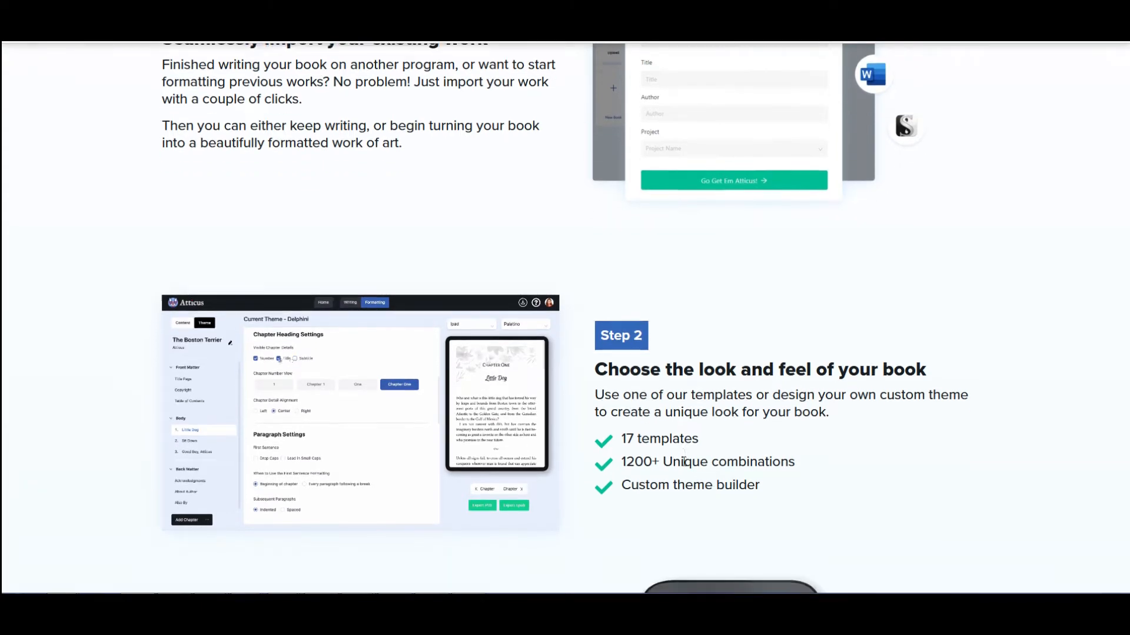
pyautogui.scroll(-5, 666, 456)
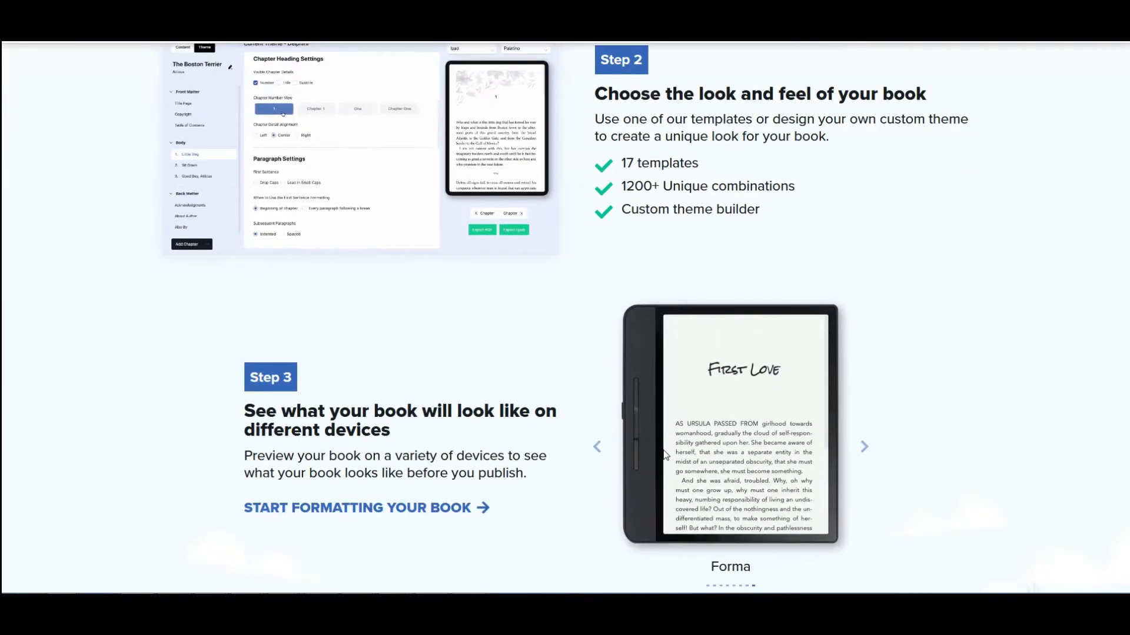
pyautogui.scroll(-6, 662, 396)
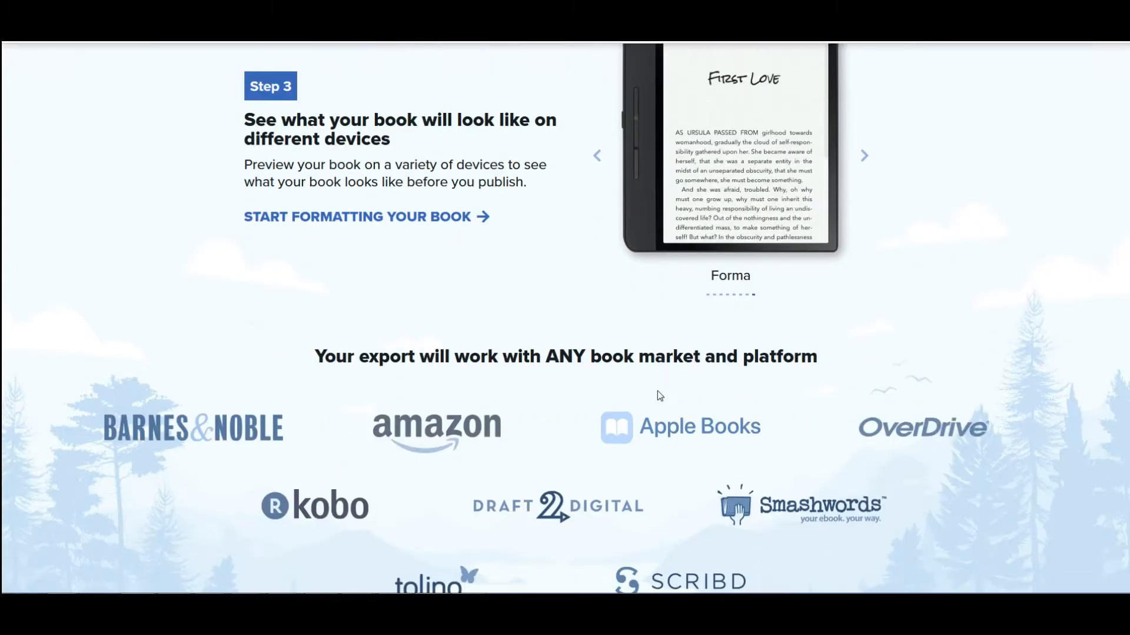
pyautogui.scroll(-6, 640, 392)
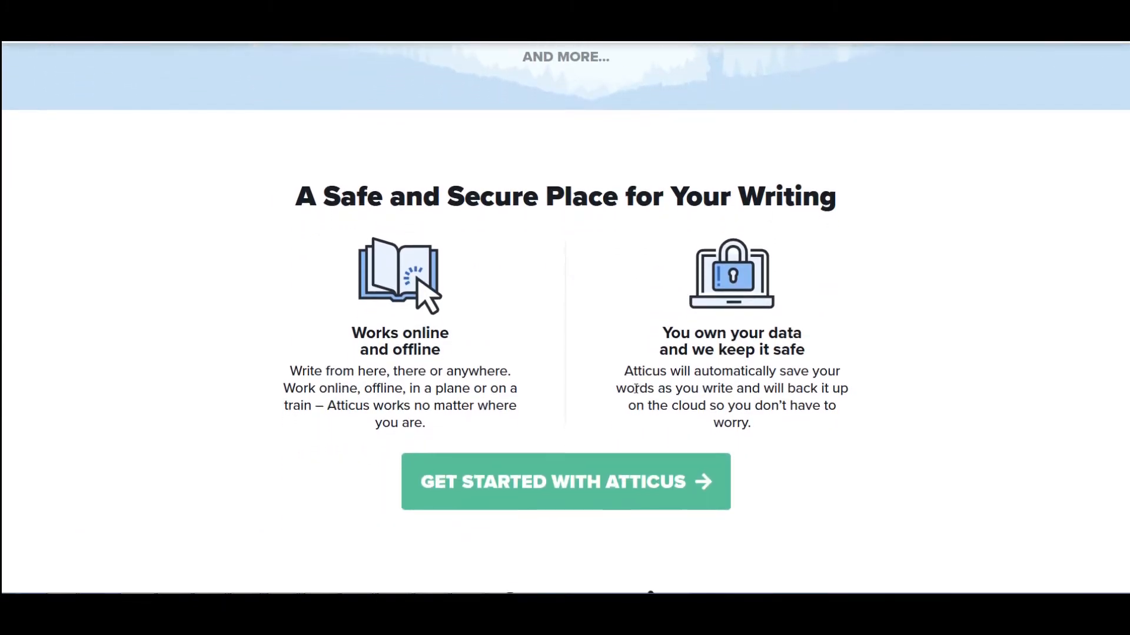
# Examine the Why Choose Atticus comparison table, from platforms and import/export options down to price
pyautogui.scroll(-1, 644, 395)
pyautogui.scroll(-5, 646, 396)
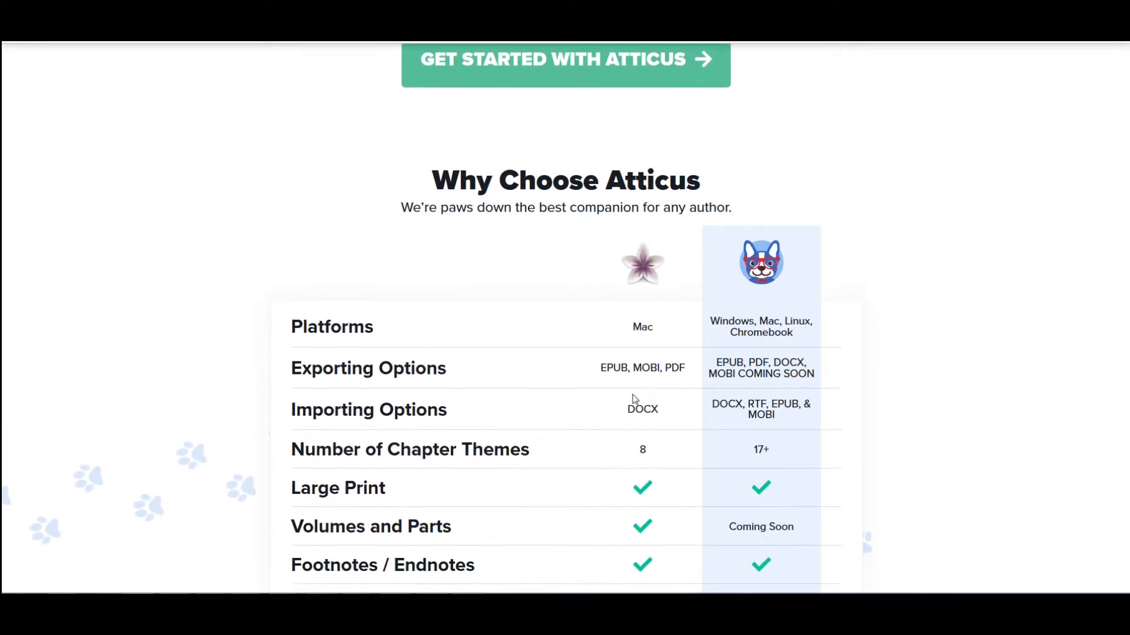
pyautogui.scroll(-1, 628, 399)
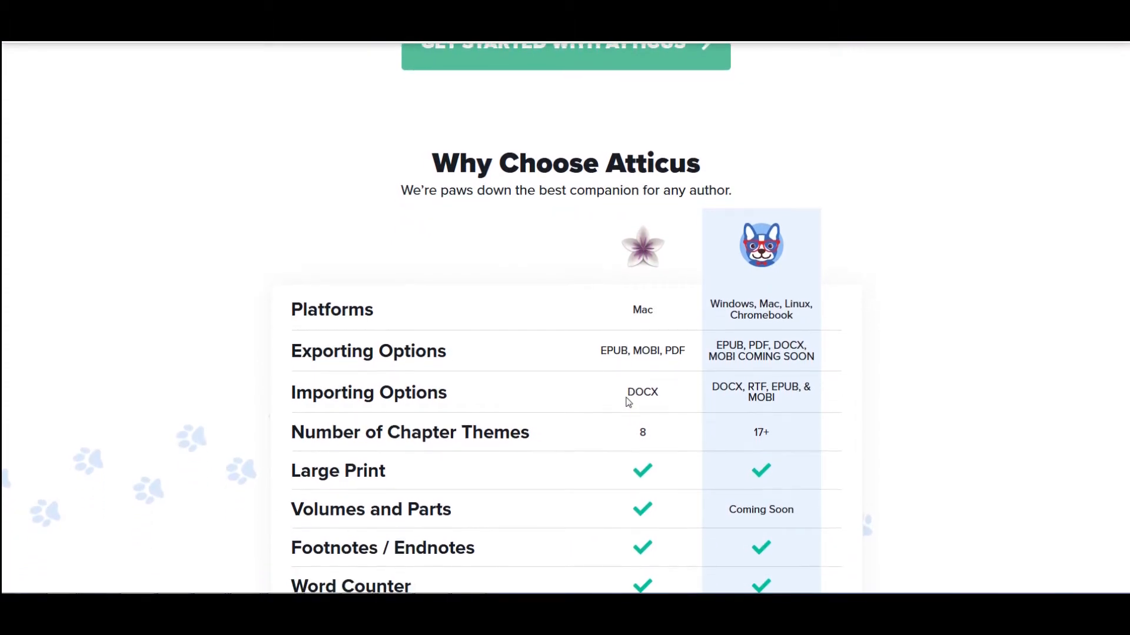
pyautogui.scroll(-1, 608, 406)
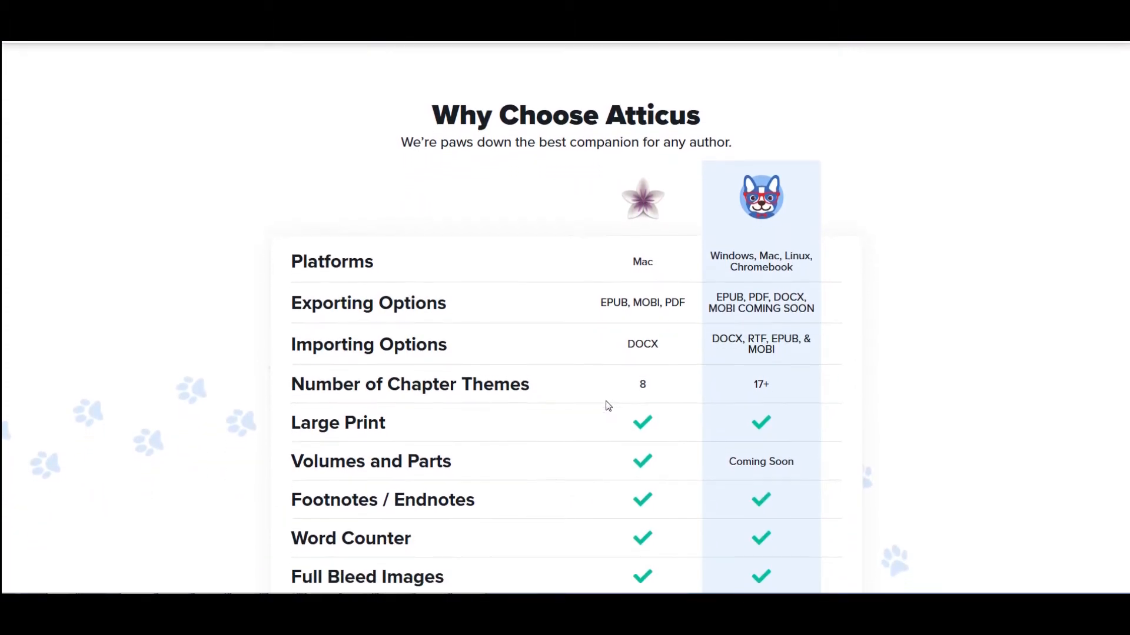
pyautogui.scroll(-1, 606, 400)
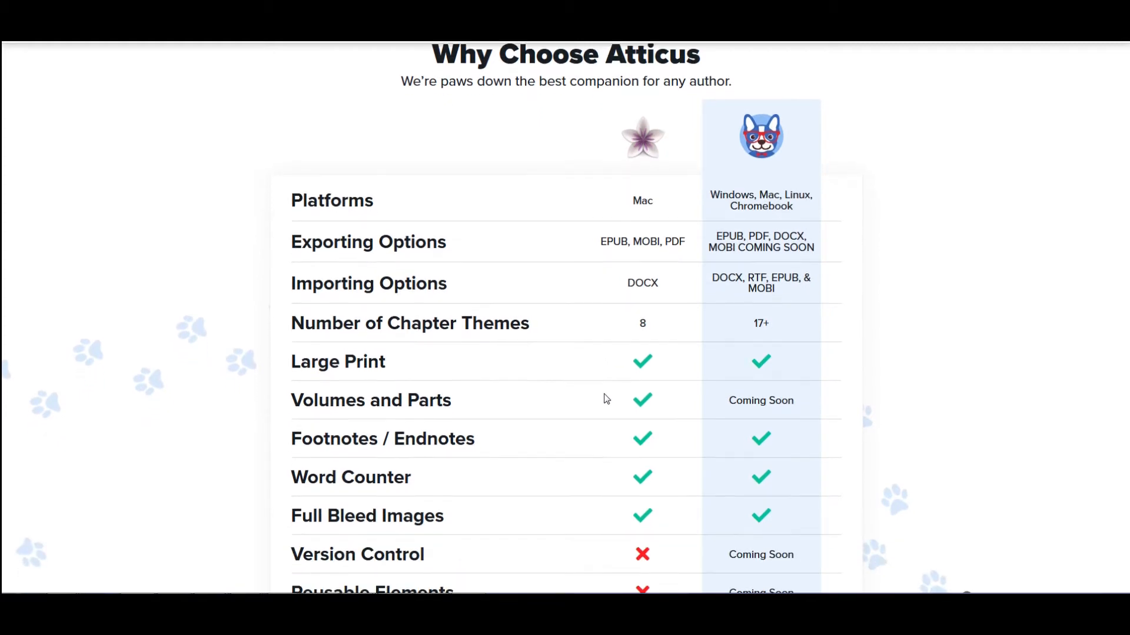
pyautogui.scroll(-2, 599, 401)
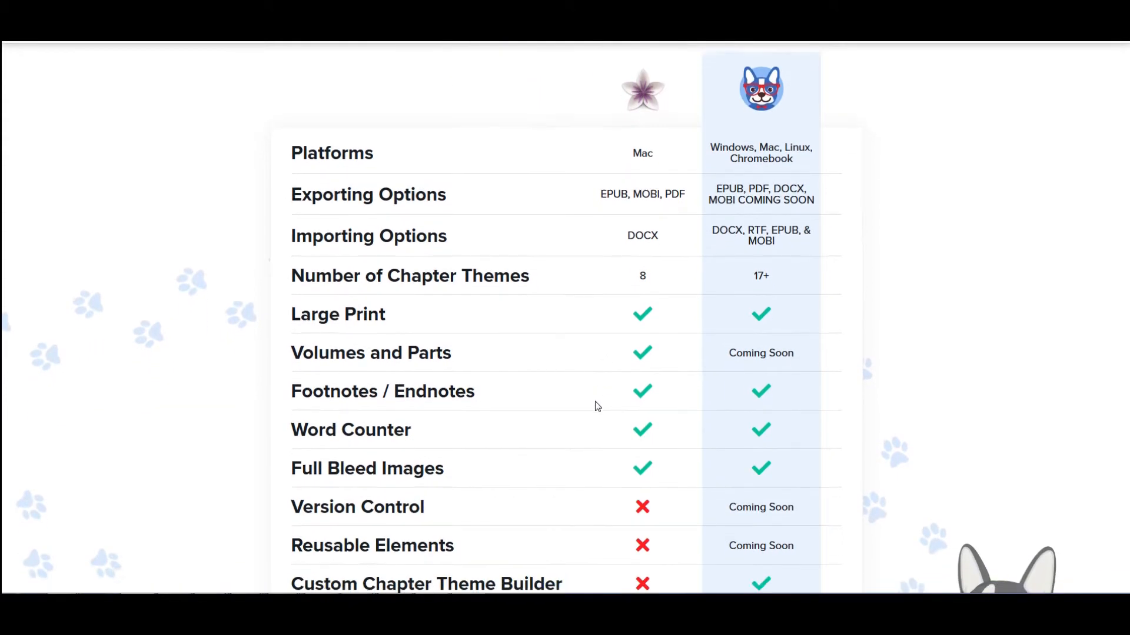
pyautogui.scroll(-3, 596, 405)
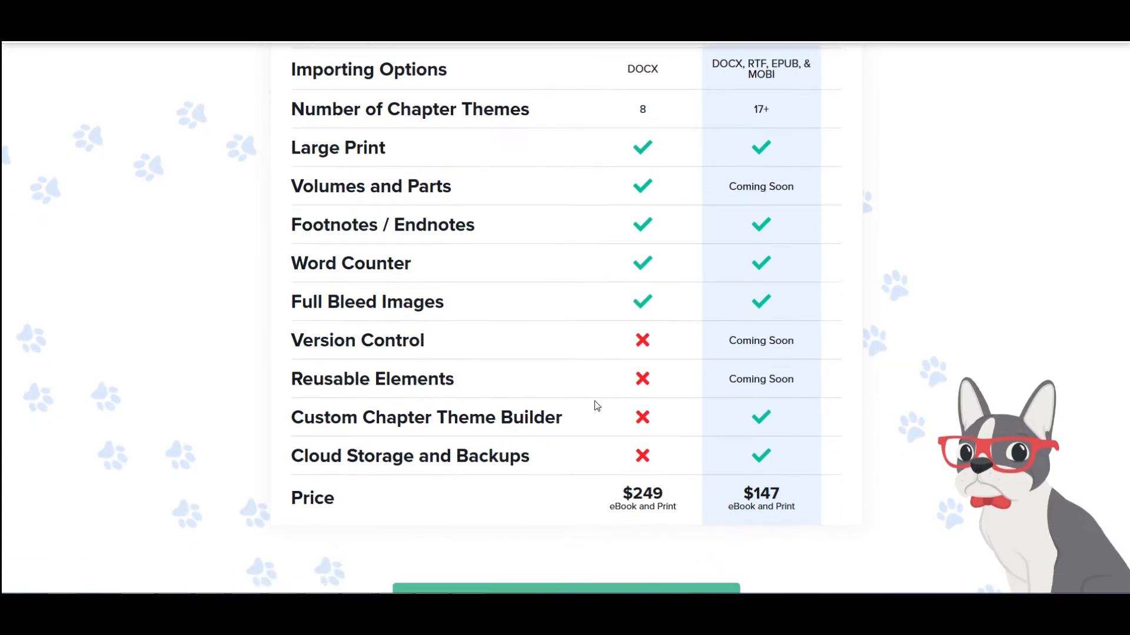
pyautogui.scroll(-1, 561, 399)
pyautogui.scroll(2, 556, 406)
pyautogui.scroll(-3, 555, 394)
pyautogui.scroll(-5, 556, 399)
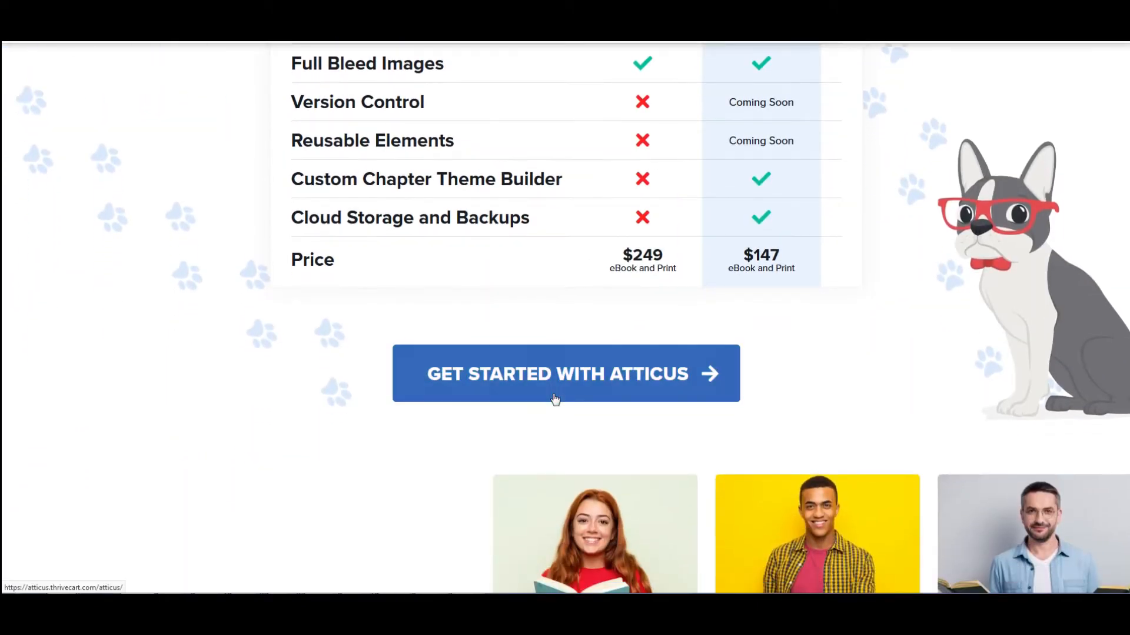
# Look through the author audience section, the device compatibility details and the customer reviews
pyautogui.scroll(-4, 529, 400)
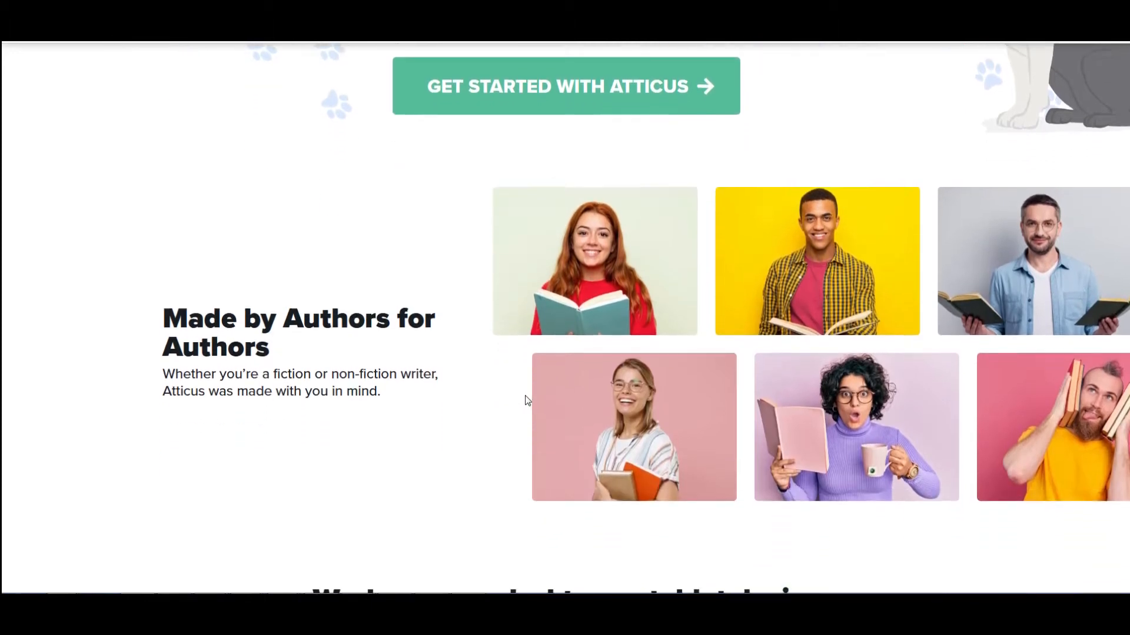
pyautogui.scroll(-5, 520, 396)
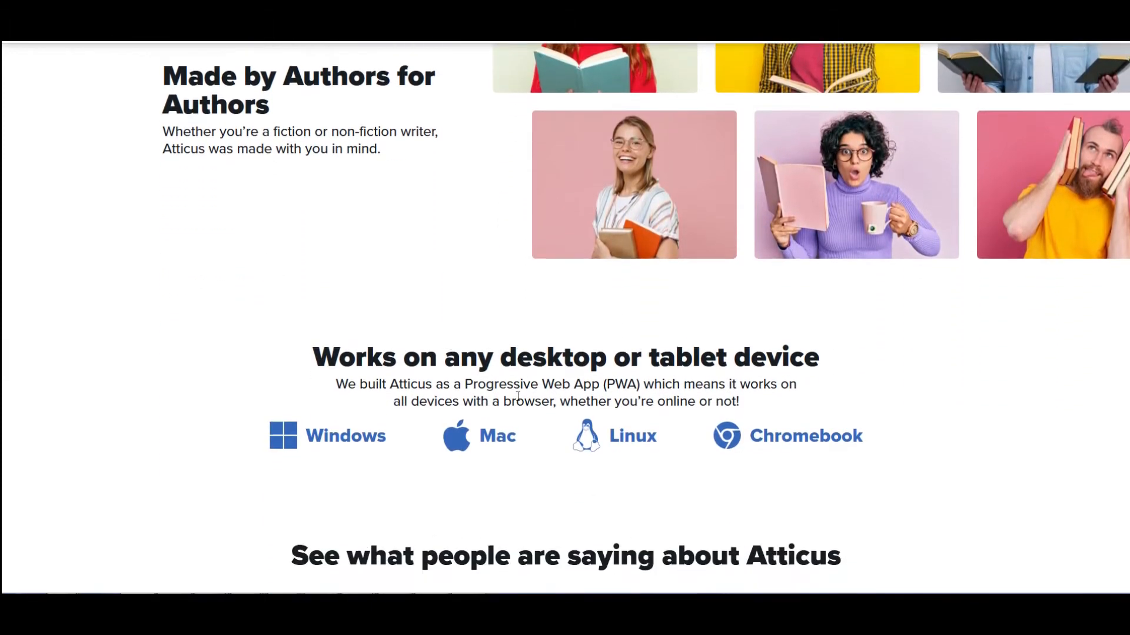
pyautogui.scroll(-3, 515, 396)
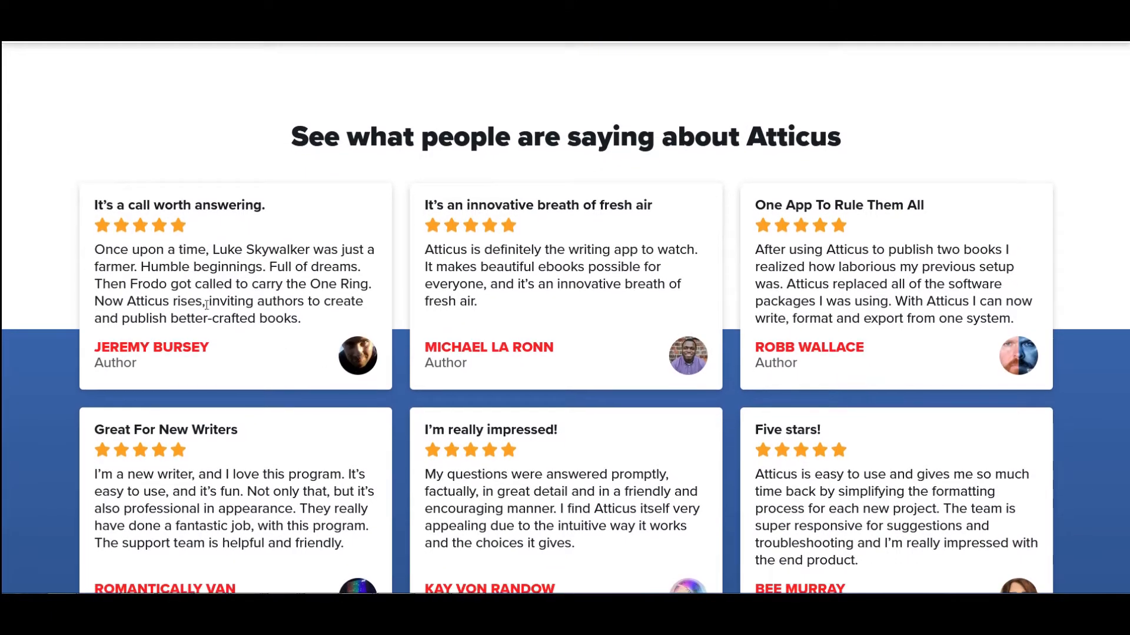
pyautogui.scroll(-1, 226, 234)
pyautogui.scroll(-3, 227, 234)
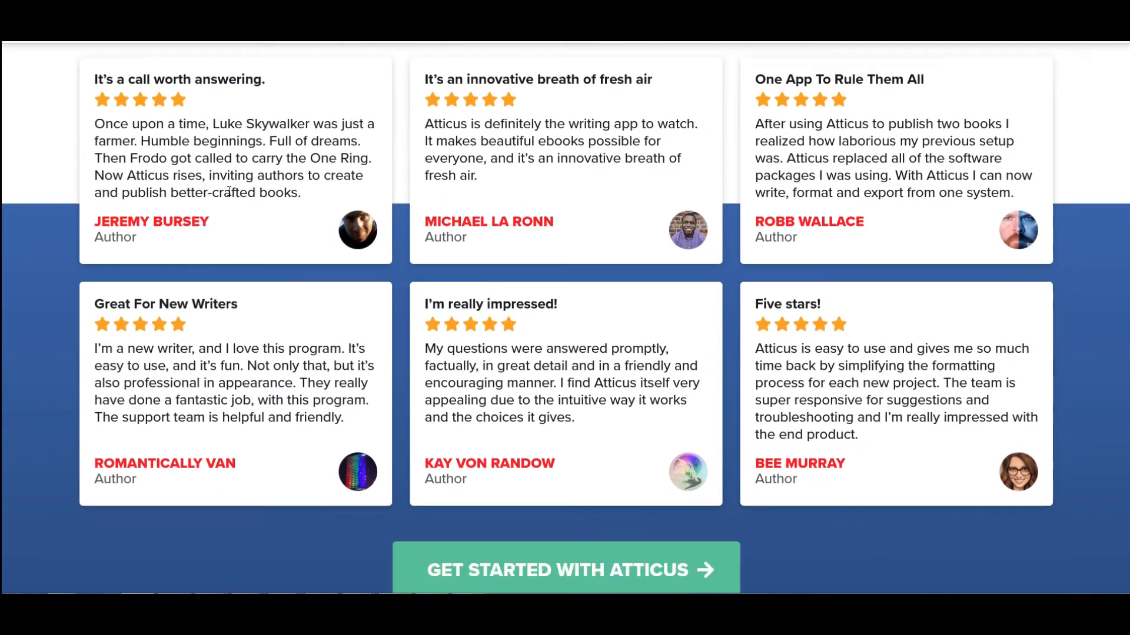
pyautogui.scroll(-7, 309, 431)
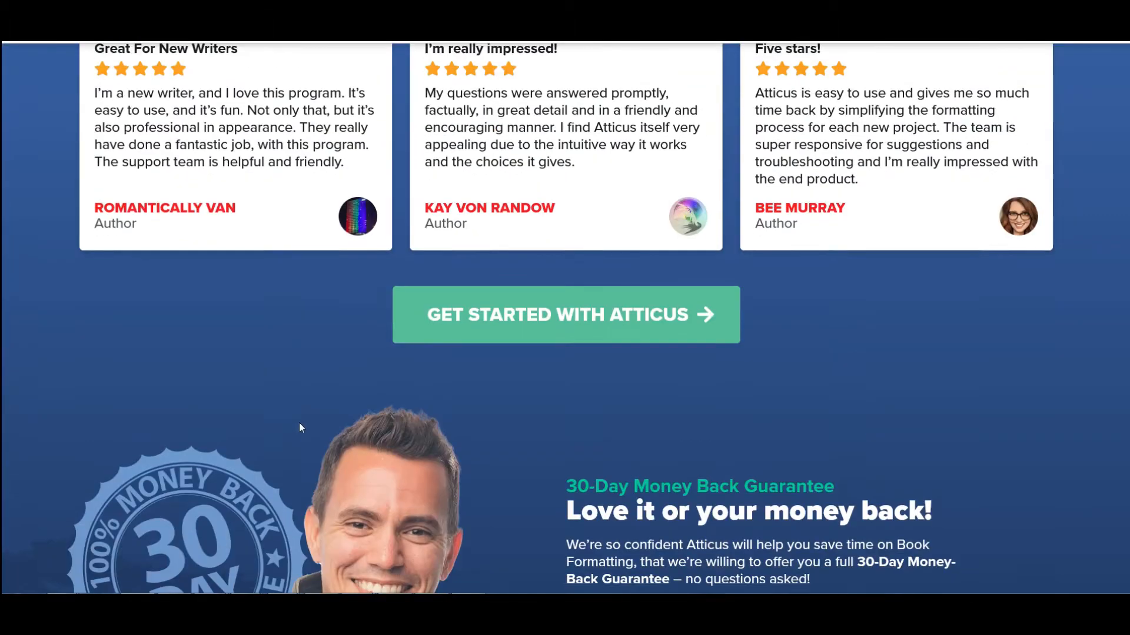
# Check the money-back guarantee, the purchase offer with its price, and the Frequently Asked Questions
pyautogui.scroll(-4, 293, 414)
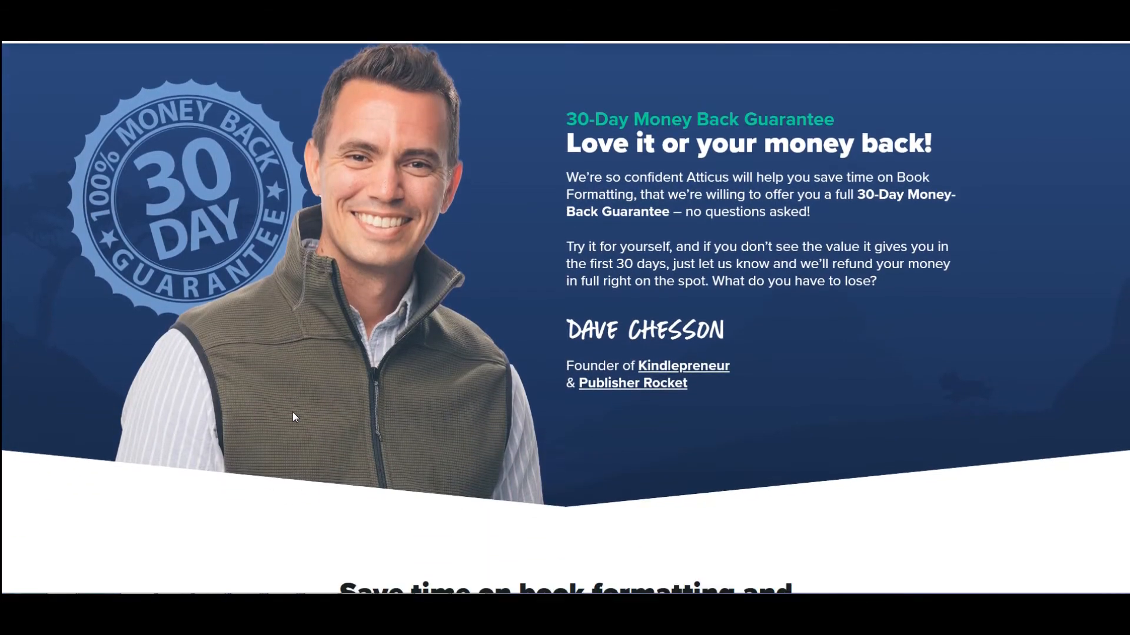
pyautogui.scroll(-5, 294, 411)
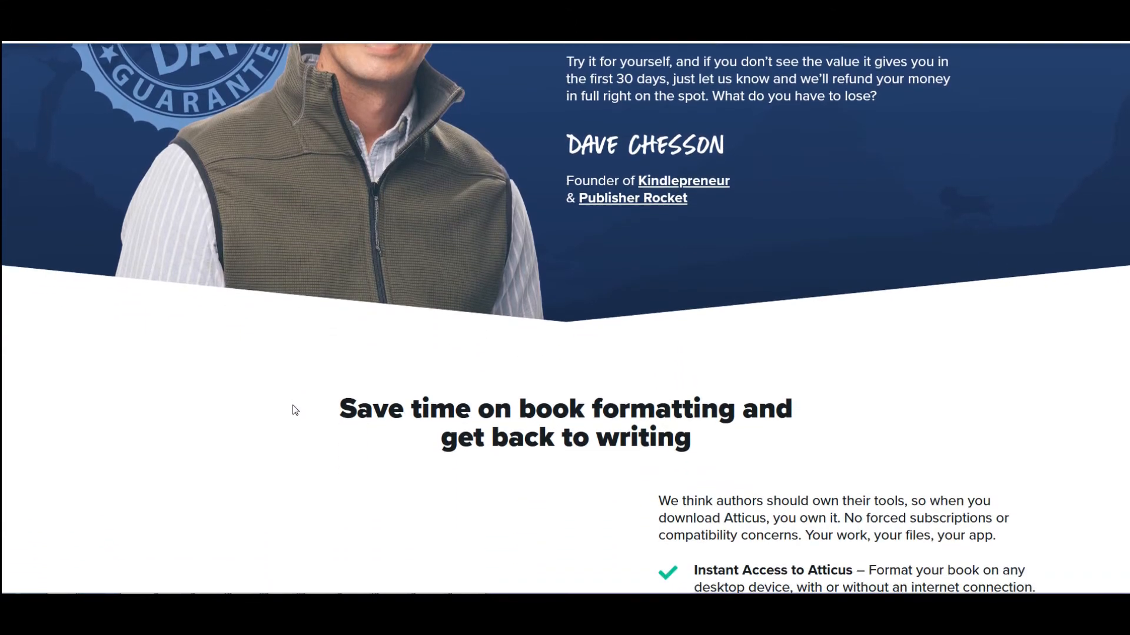
pyautogui.scroll(-3, 517, 434)
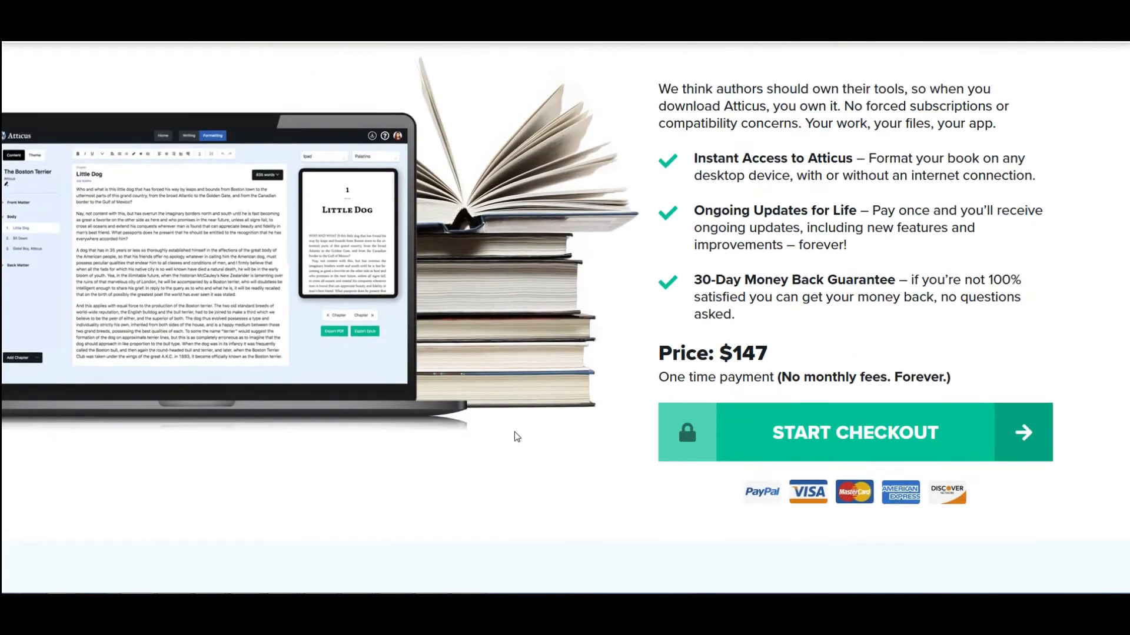
pyautogui.scroll(-2, 574, 474)
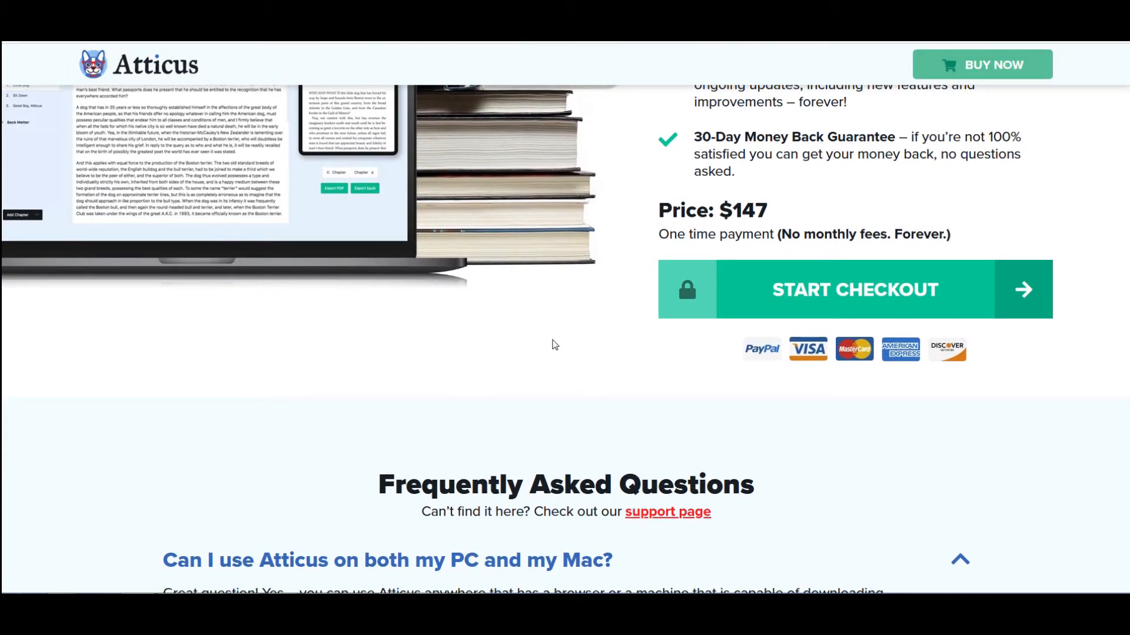
pyautogui.scroll(-9, 554, 345)
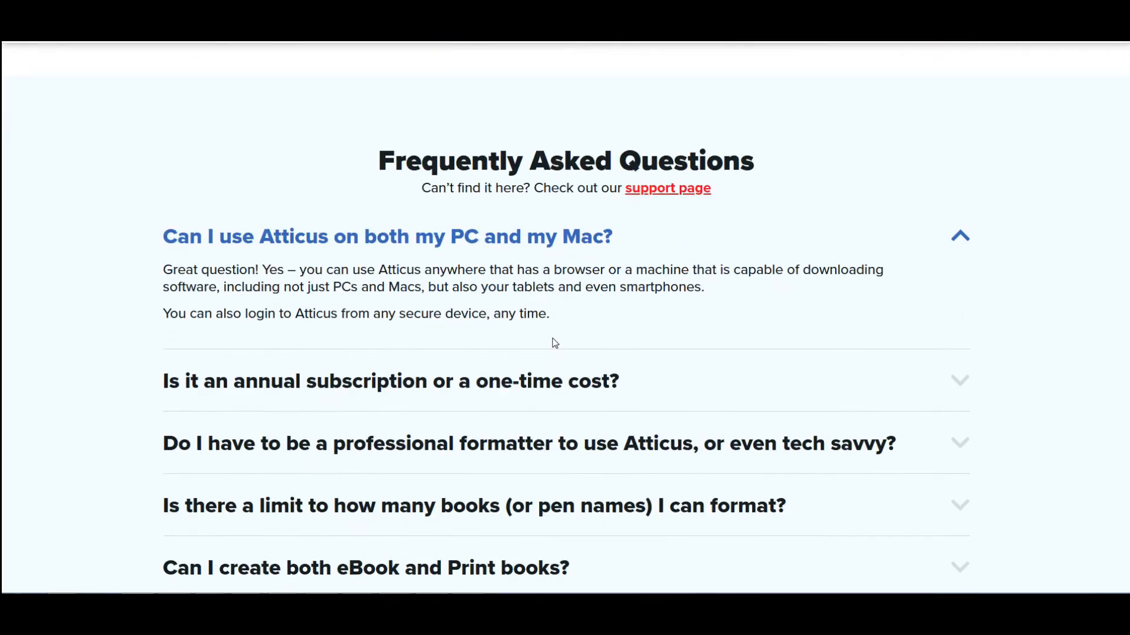
pyautogui.scroll(-7, 555, 345)
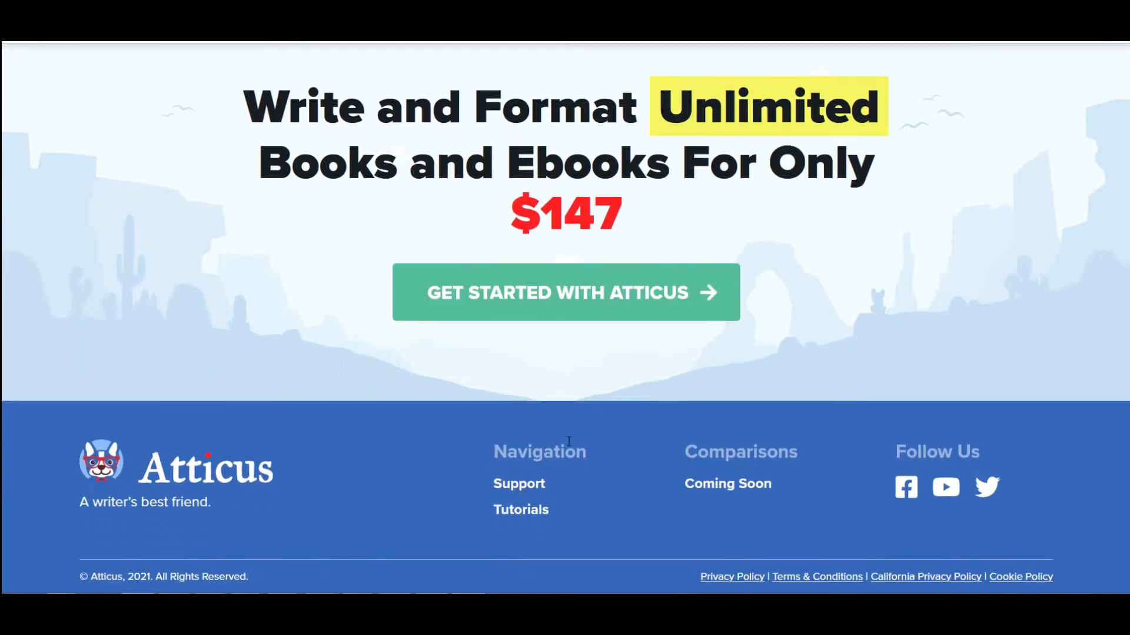
# Return to the feature and price comparison table on the Atticus page
pyautogui.scroll(4, 557, 424)
pyautogui.scroll(15, 761, 423)
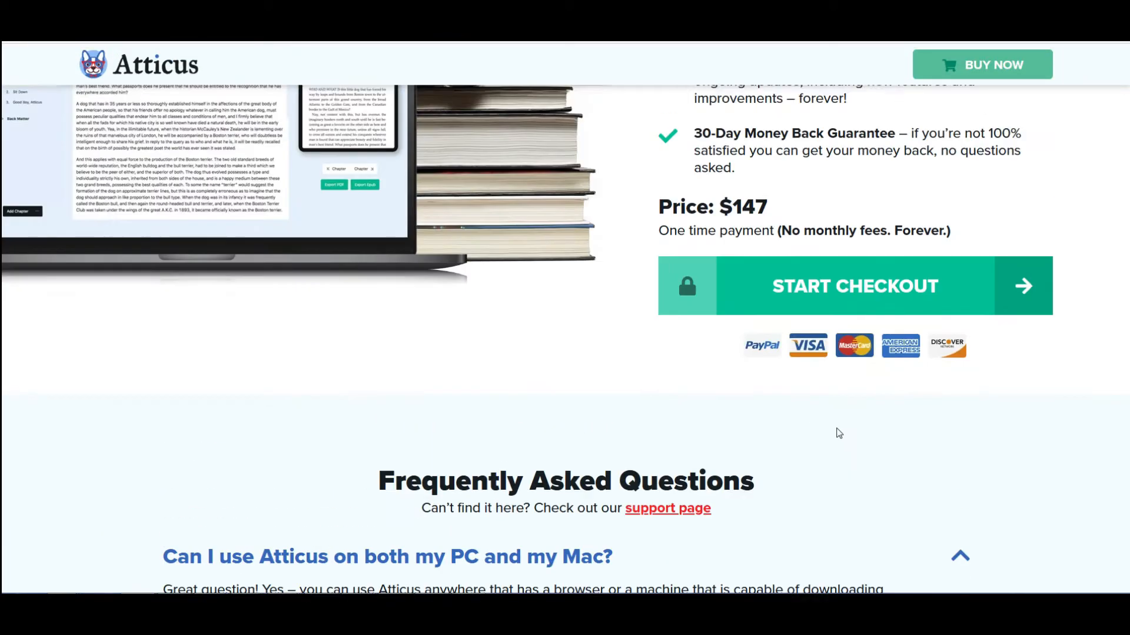
pyautogui.scroll(15, 823, 424)
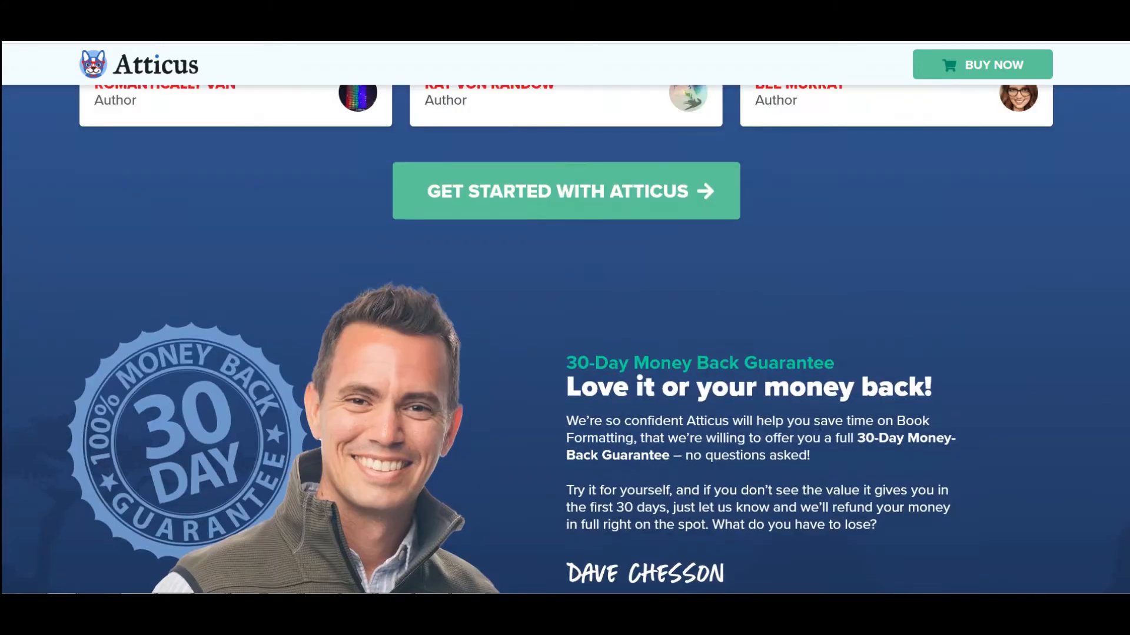
pyautogui.scroll(20, 821, 433)
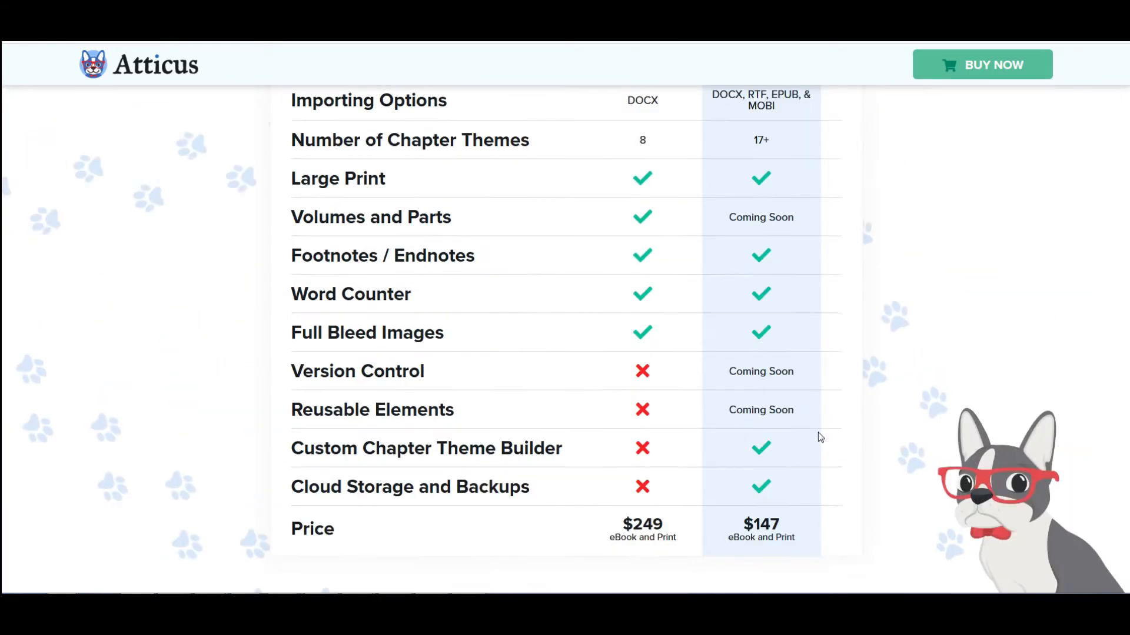
# Go back over the book preview and export section to the supported platforms and overview at the start of the Atticus page
pyautogui.scroll(20, 828, 438)
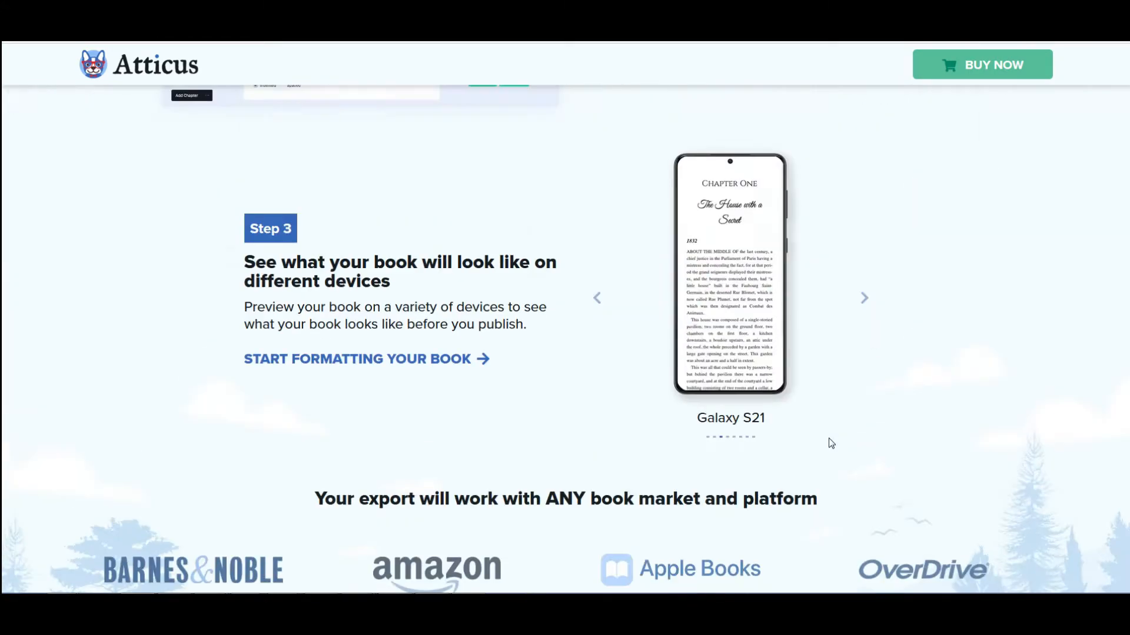
pyautogui.scroll(20, 832, 443)
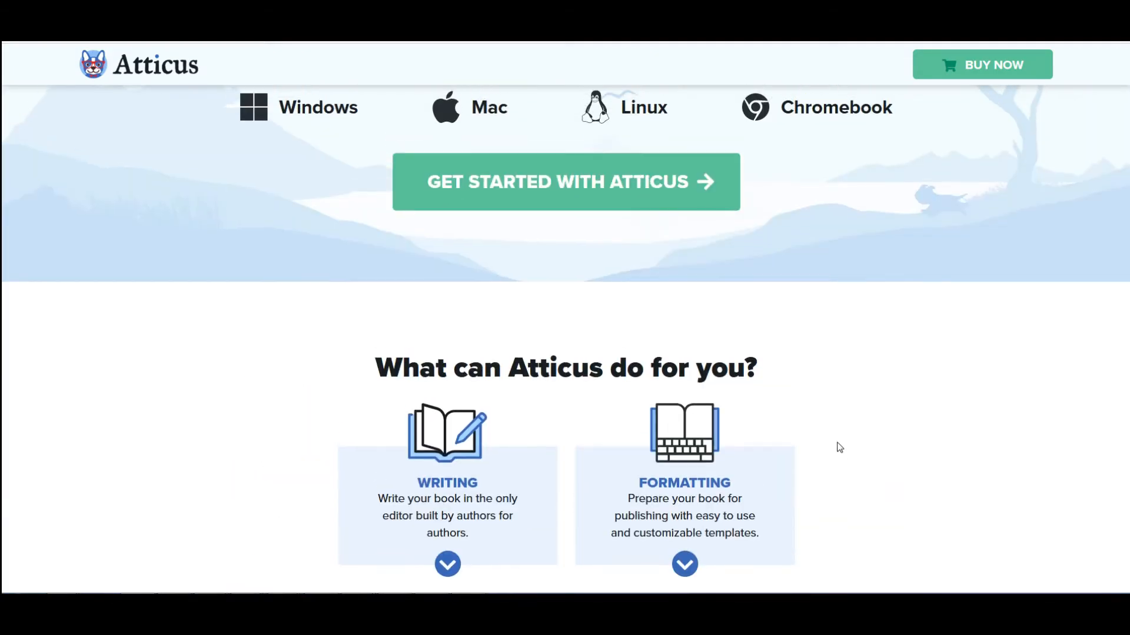
pyautogui.scroll(5, 838, 448)
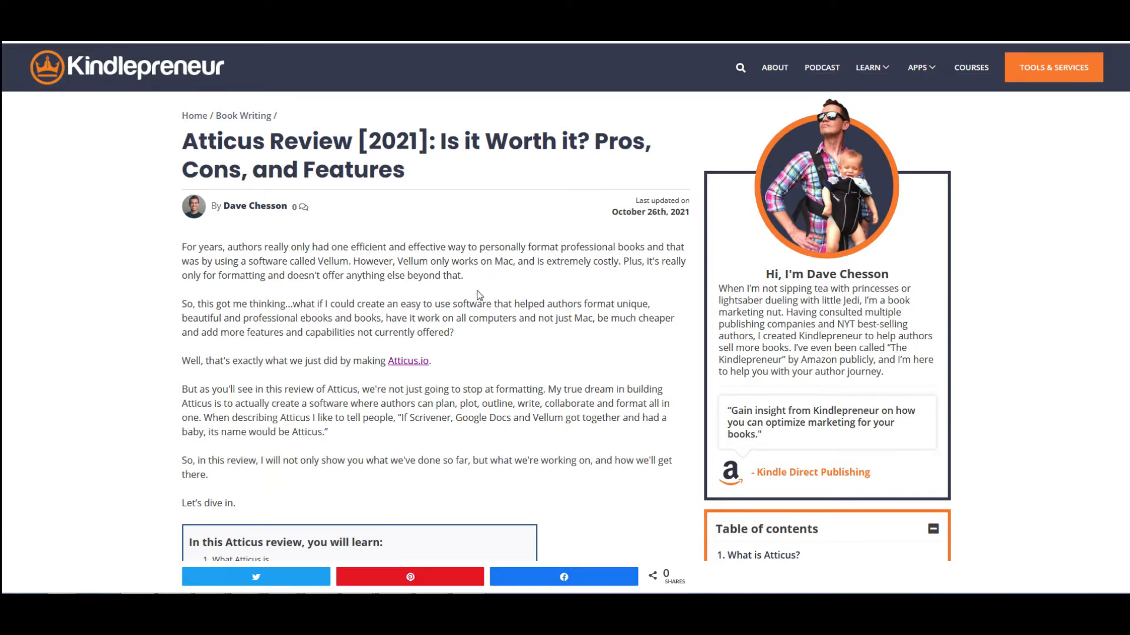
# Skim the opening of Kindlepreneur's Atticus review through How Does Atticus Work?, and return to the article's title
pyautogui.scroll(-3, 477, 296)
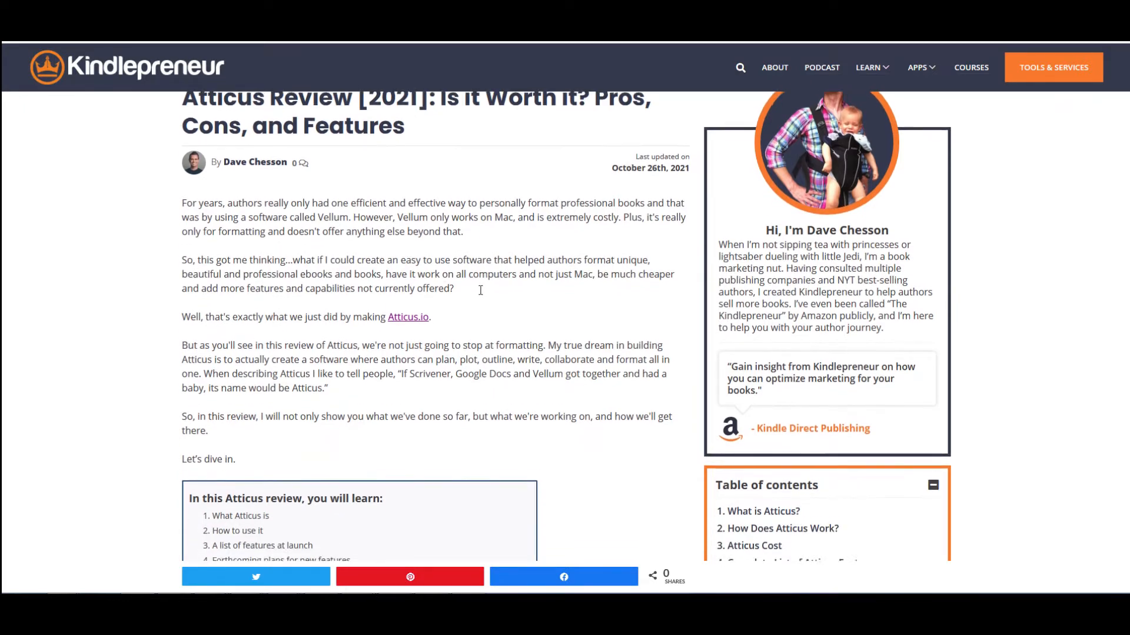
pyautogui.scroll(-8, 538, 317)
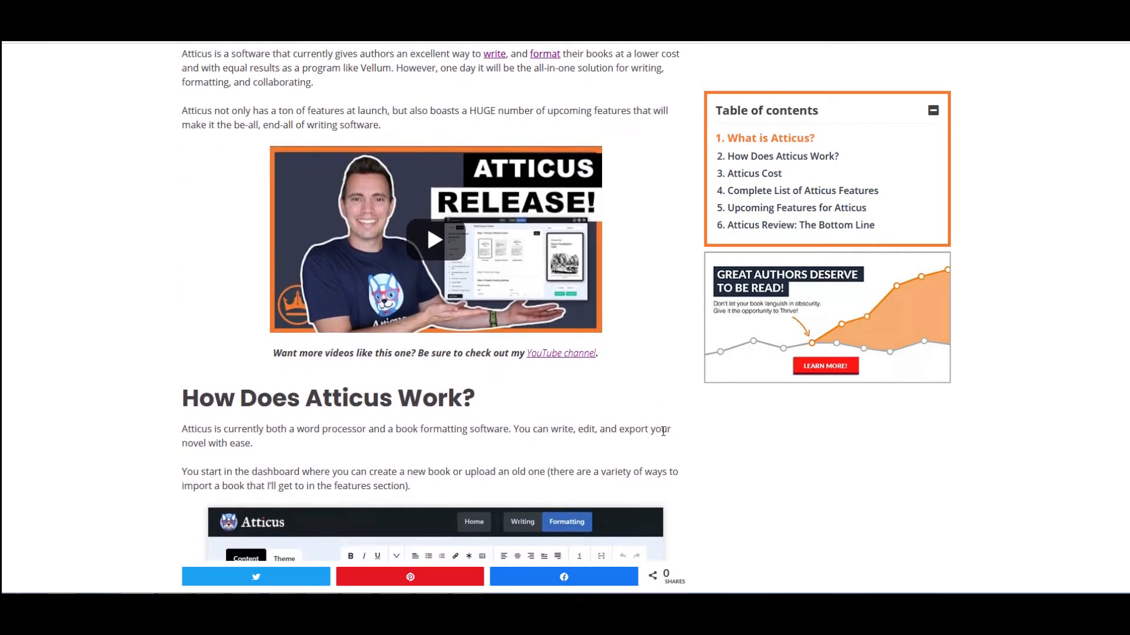
pyautogui.scroll(10, 662, 435)
pyautogui.scroll(2, 649, 431)
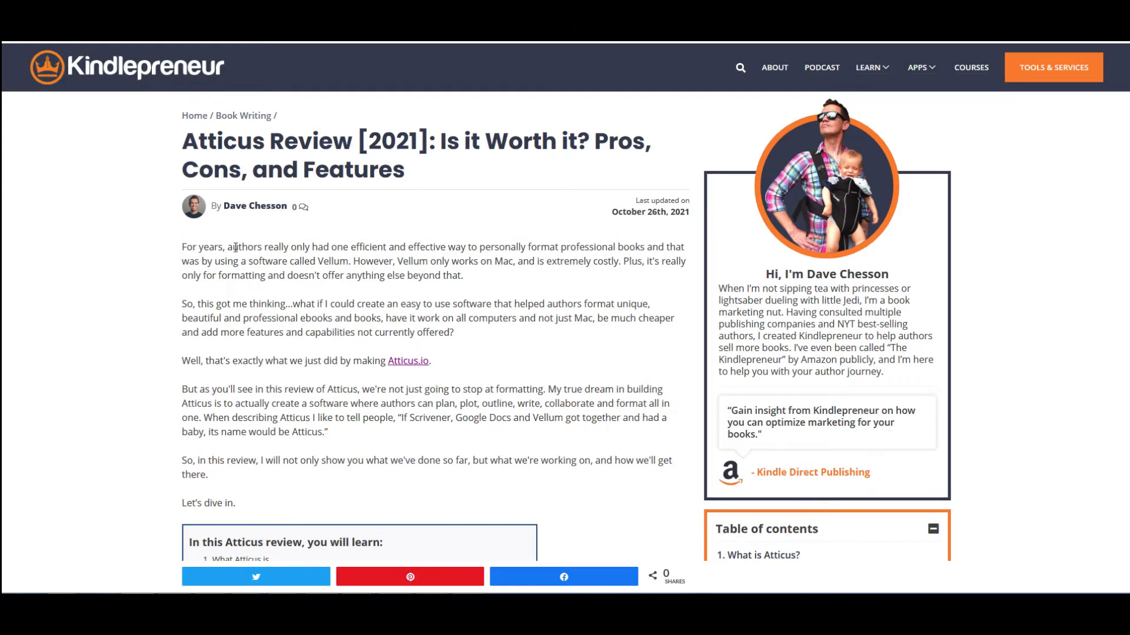
# Read the review from What is Atticus? through its workings and cost to the feature list's Theme Builder entry
pyautogui.scroll(-8, 195, 384)
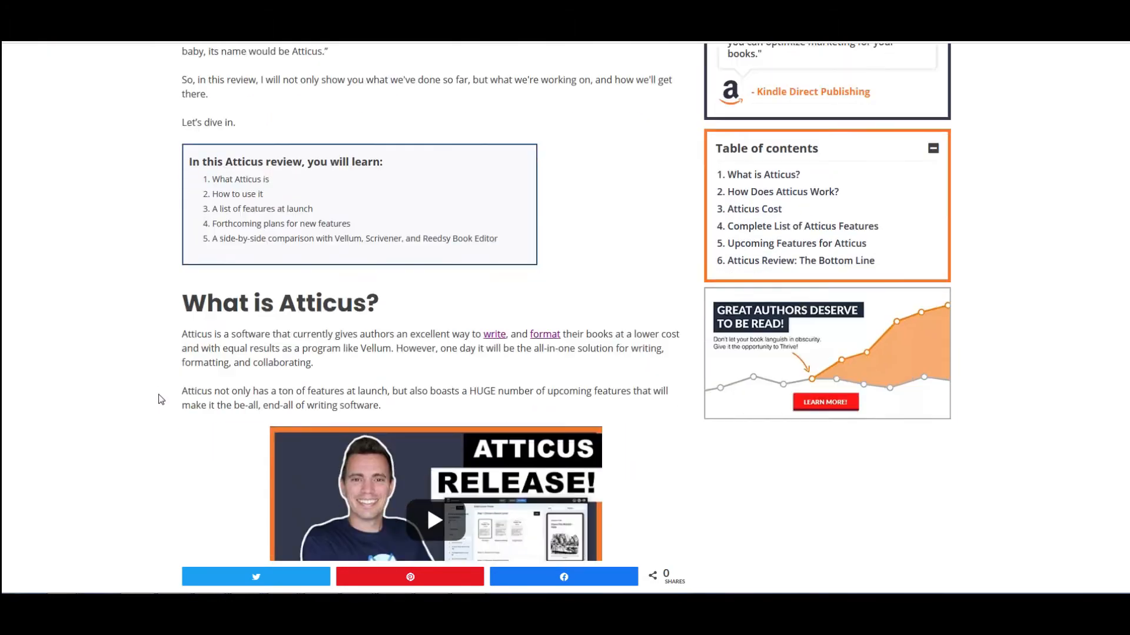
pyautogui.scroll(-2, 163, 406)
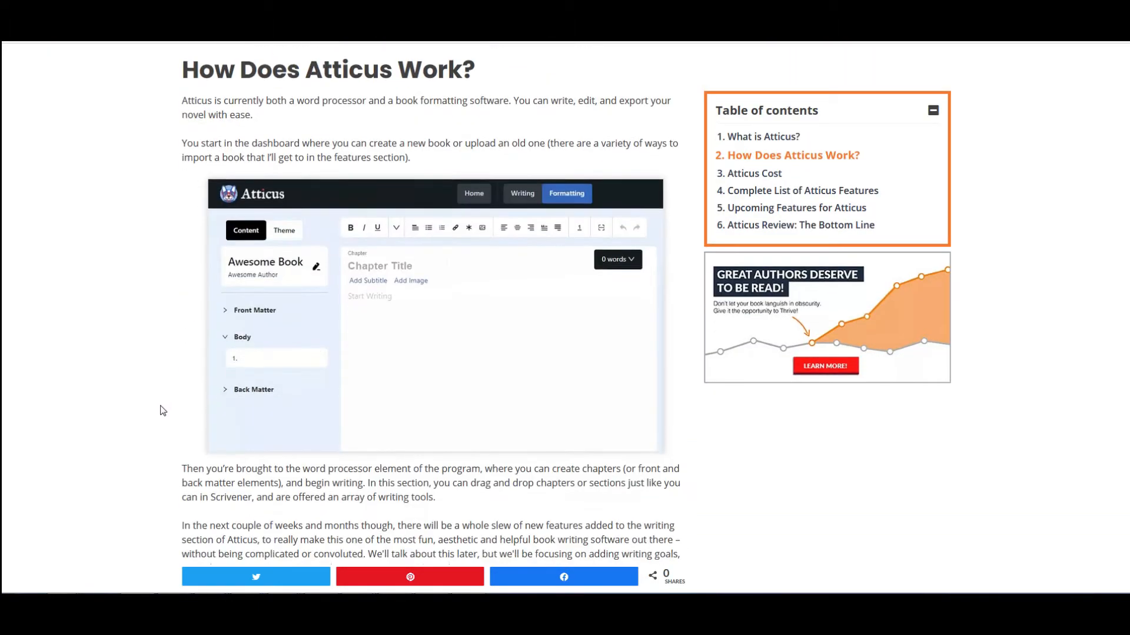
pyautogui.scroll(-11, 163, 410)
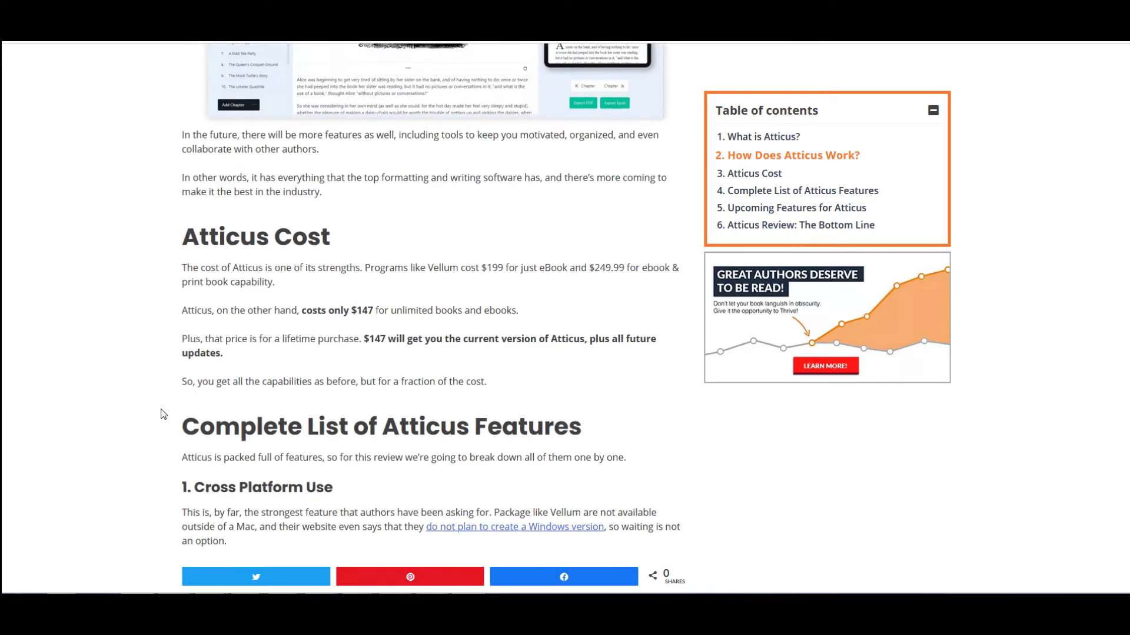
pyautogui.scroll(-9, 163, 415)
pyautogui.scroll(-16, 165, 414)
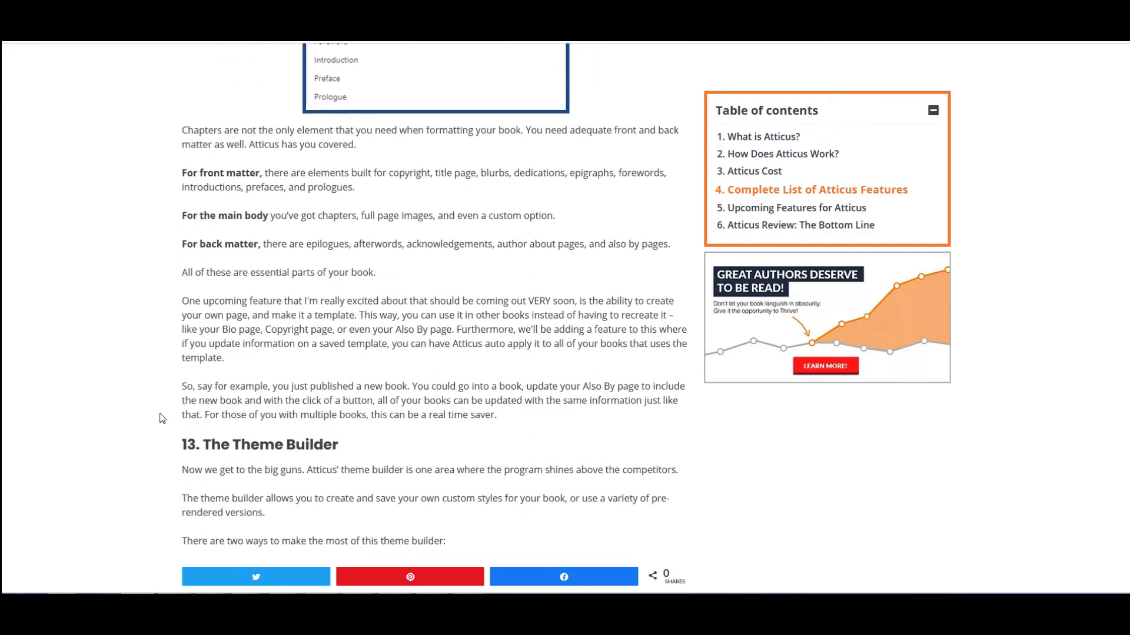
# Examine the custom theme options, the upcoming Atticus features, and the pros and cons in the review's Bottom Line
pyautogui.scroll(-3, 161, 419)
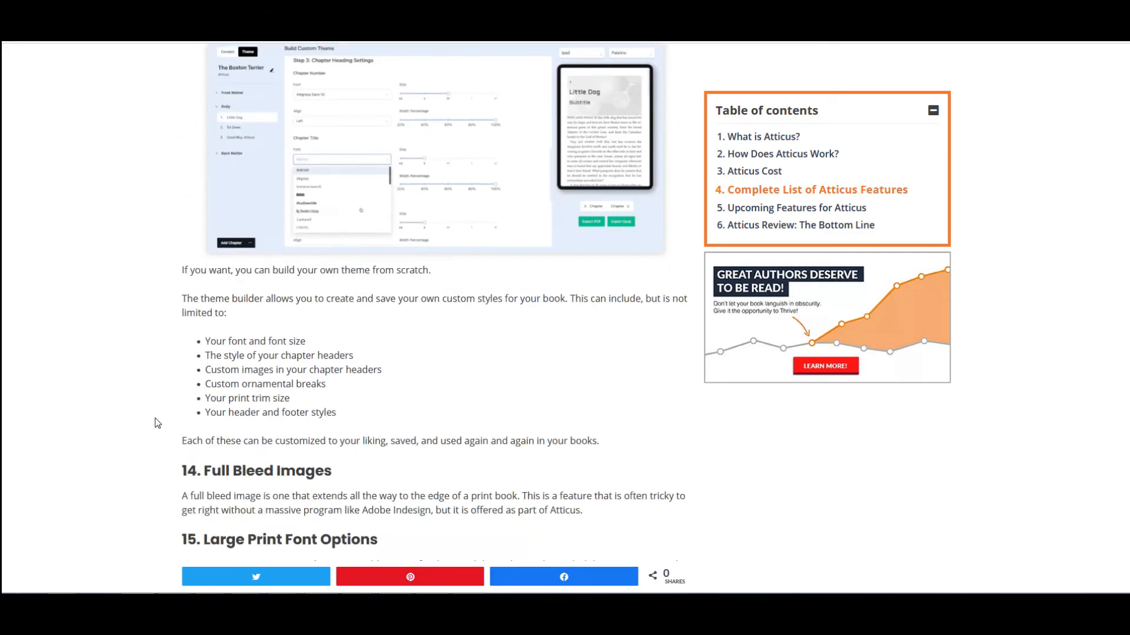
pyautogui.scroll(-4, 147, 425)
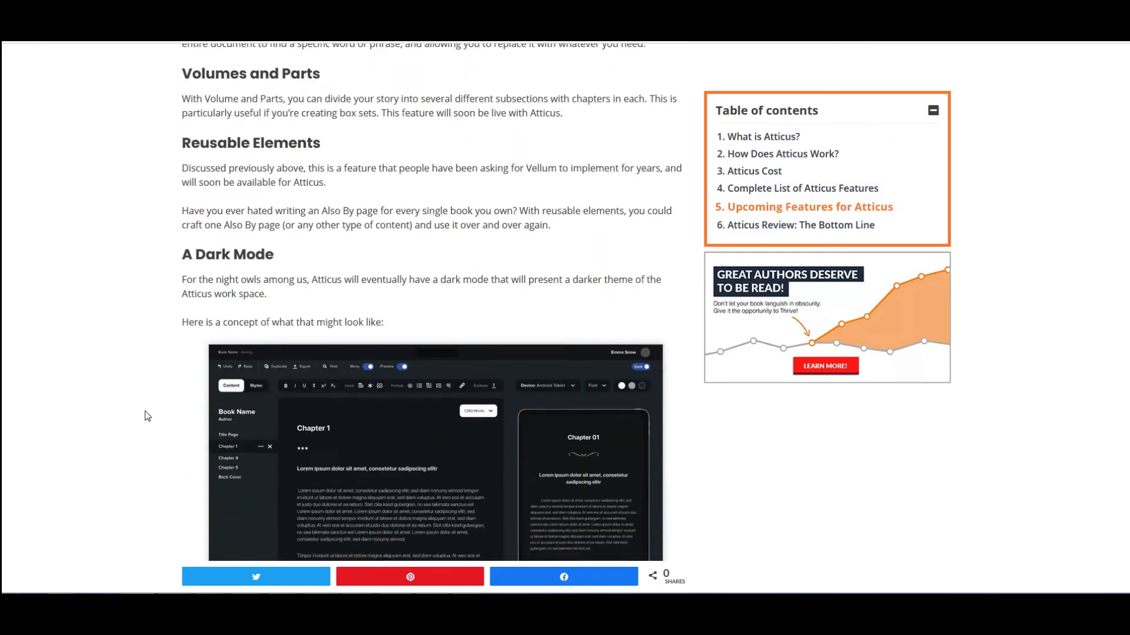
pyautogui.scroll(-3, 141, 420)
pyautogui.scroll(-10, 136, 420)
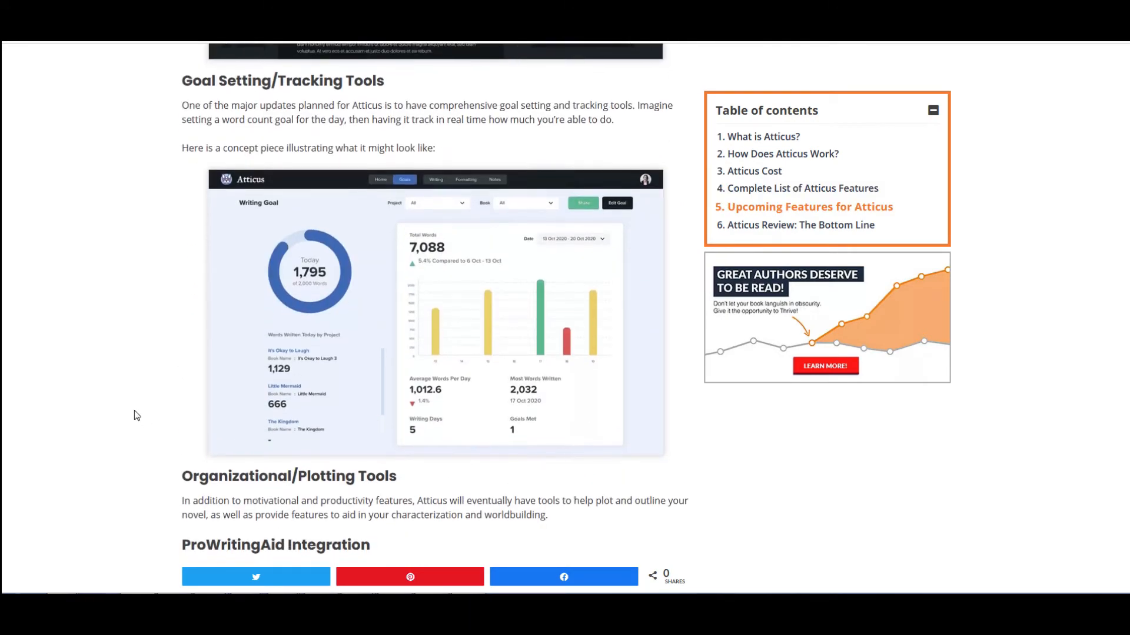
pyautogui.scroll(-7, 133, 416)
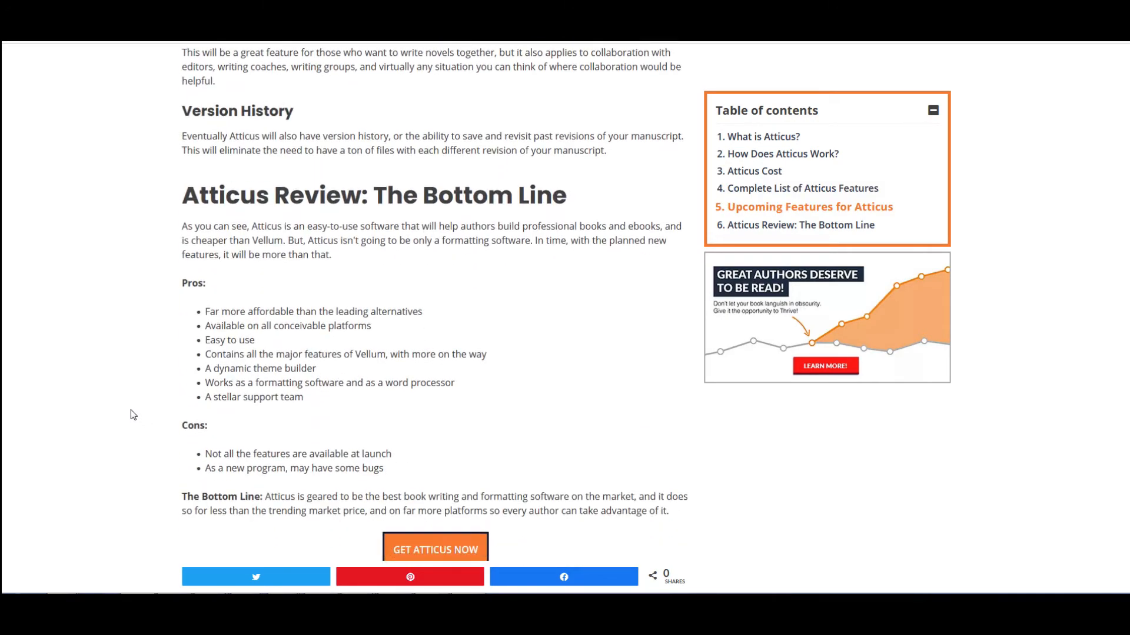
# Go back through the review's upcoming features to the Theme Builder entry on building your own theme
pyautogui.scroll(6, 127, 407)
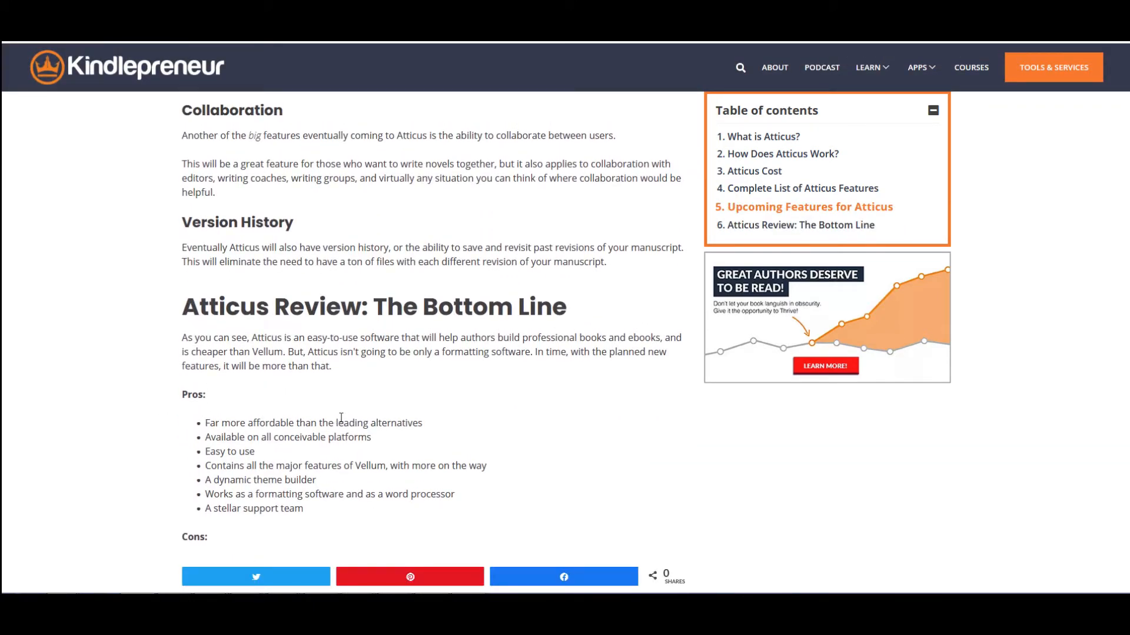
pyautogui.scroll(3, 365, 411)
pyautogui.scroll(13, 397, 432)
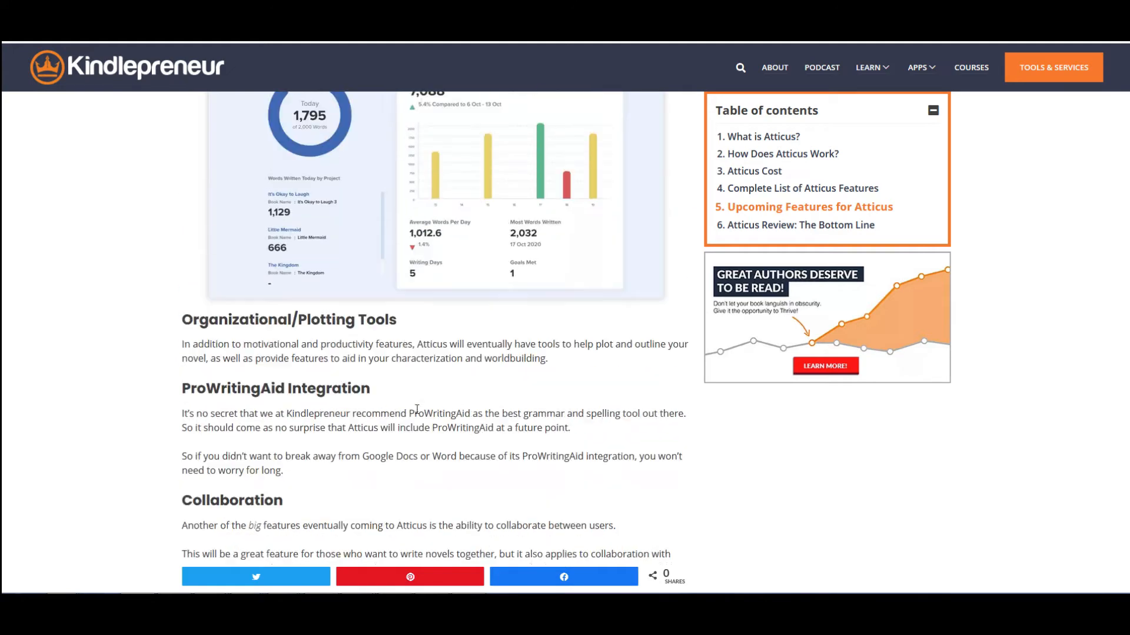
pyautogui.scroll(9, 457, 430)
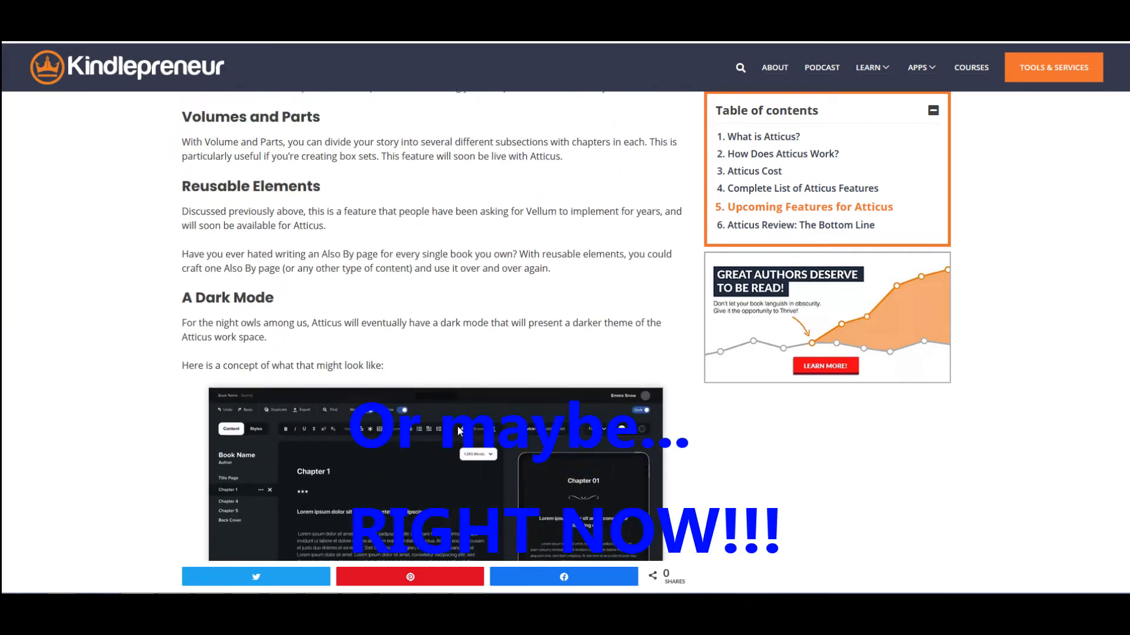
pyautogui.scroll(2, 456, 431)
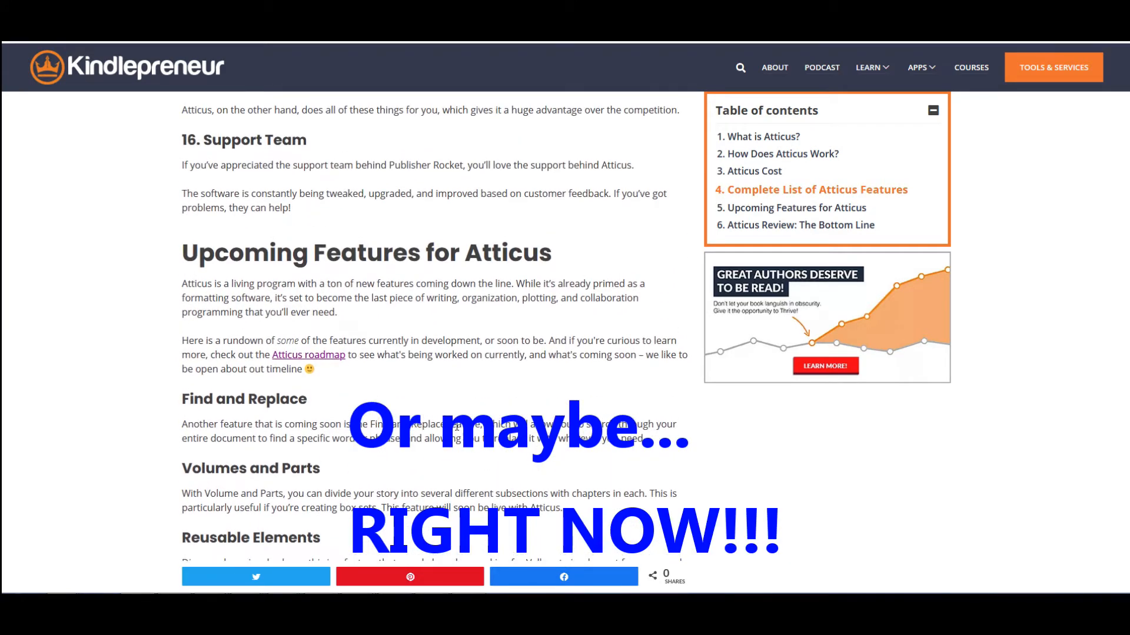
pyautogui.scroll(5, 433, 426)
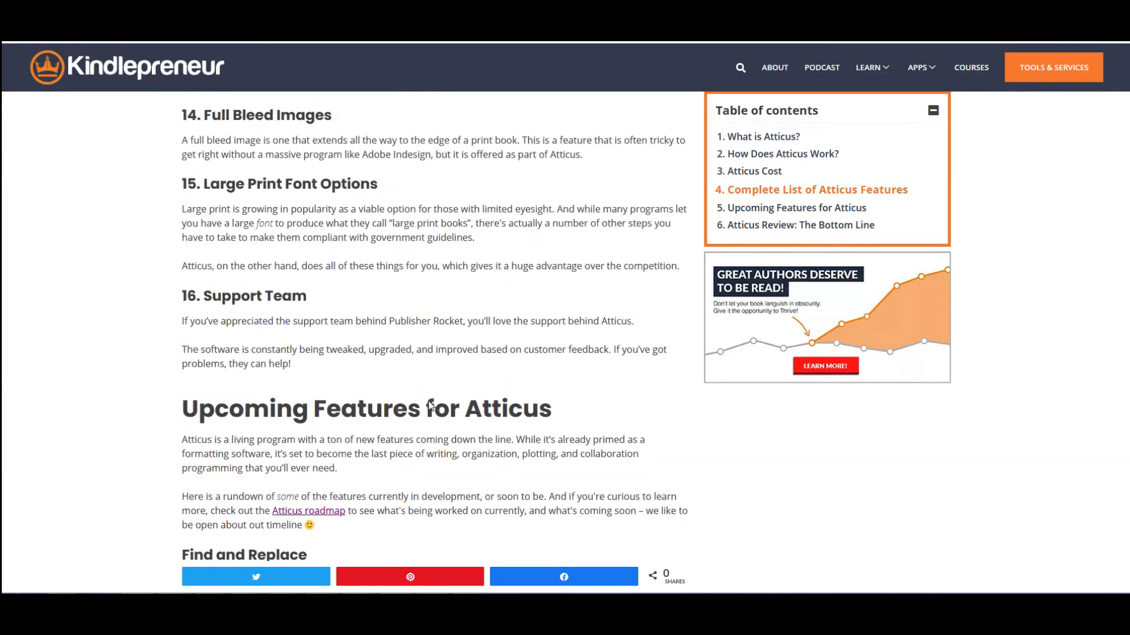
pyautogui.scroll(5, 428, 424)
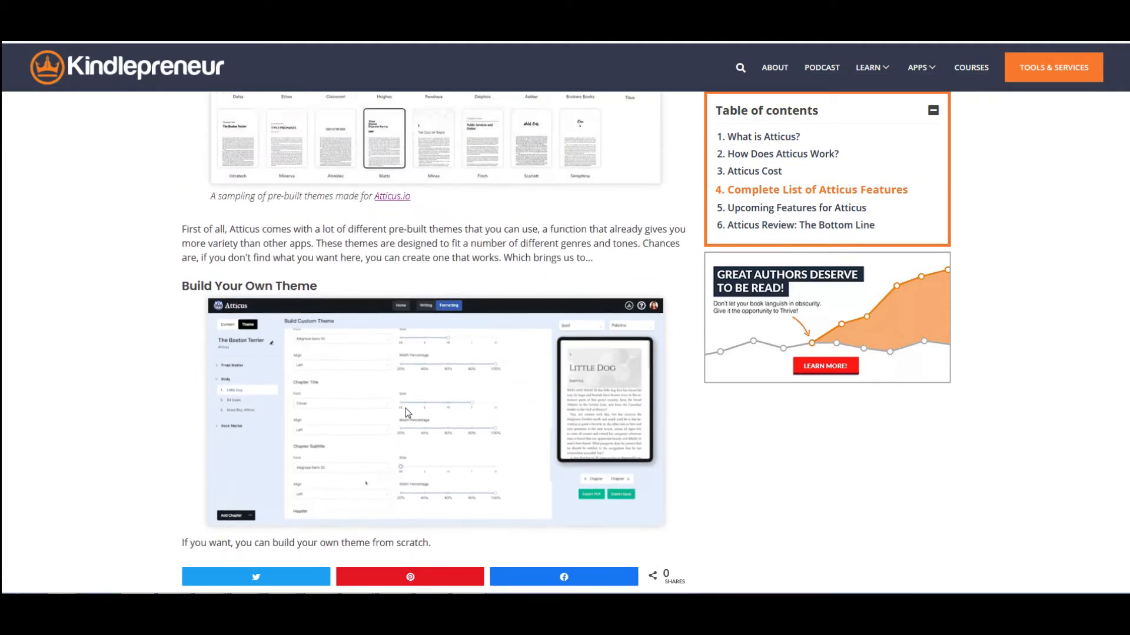
# Examine the review's pre-built themes, Chapter Elements, Device Previewer, and import and export options
pyautogui.scroll(7, 413, 417)
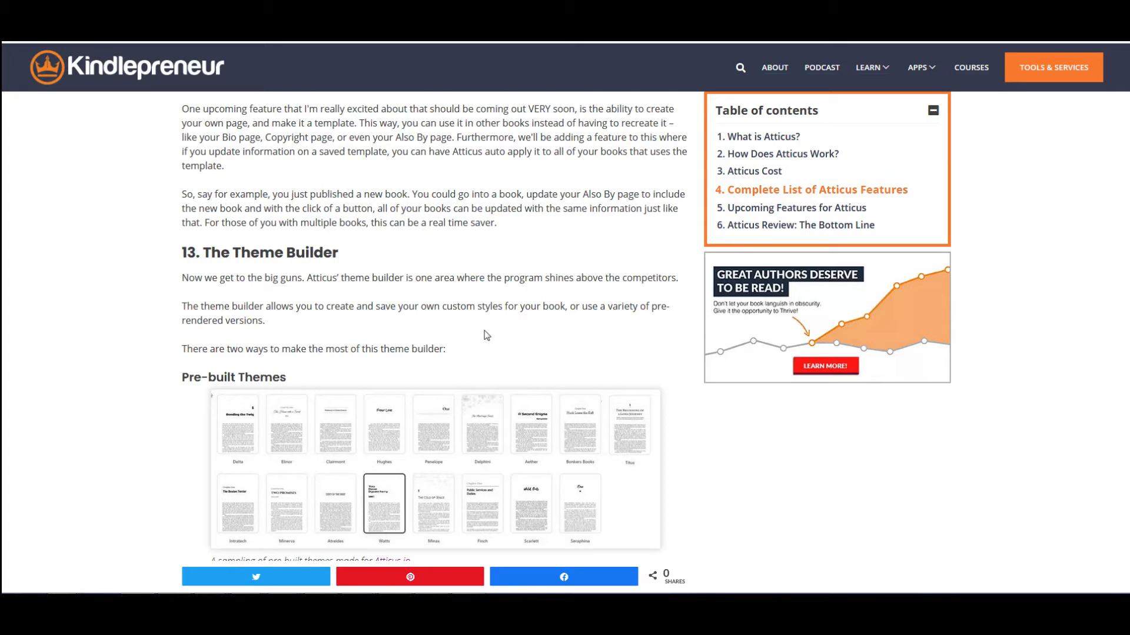
pyautogui.scroll(5, 487, 334)
pyautogui.scroll(10, 512, 371)
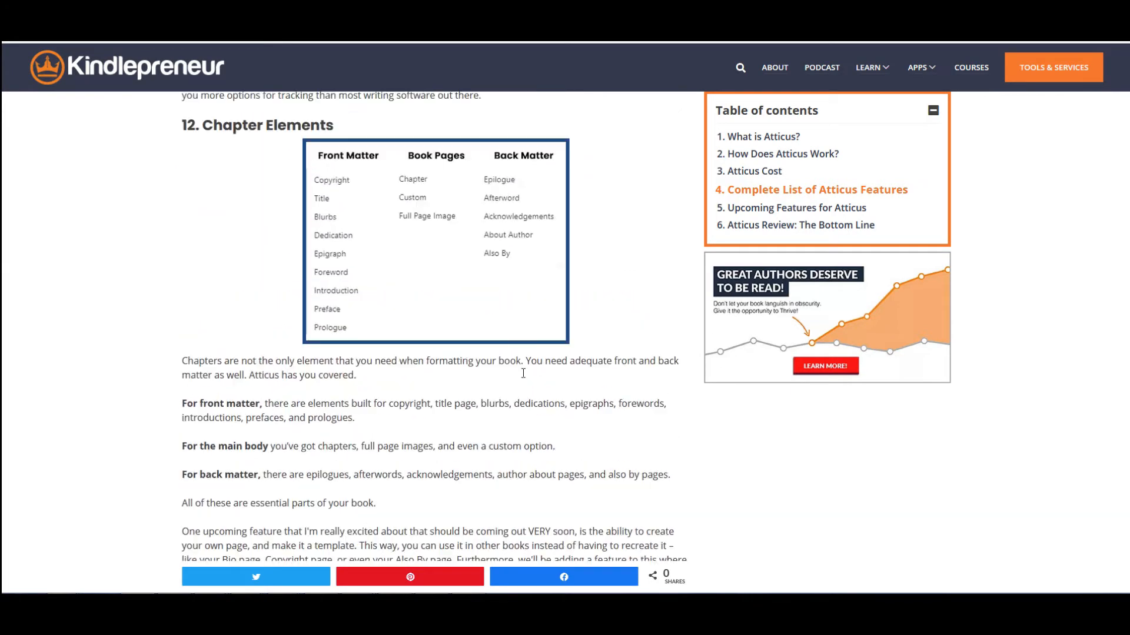
pyautogui.scroll(11, 528, 385)
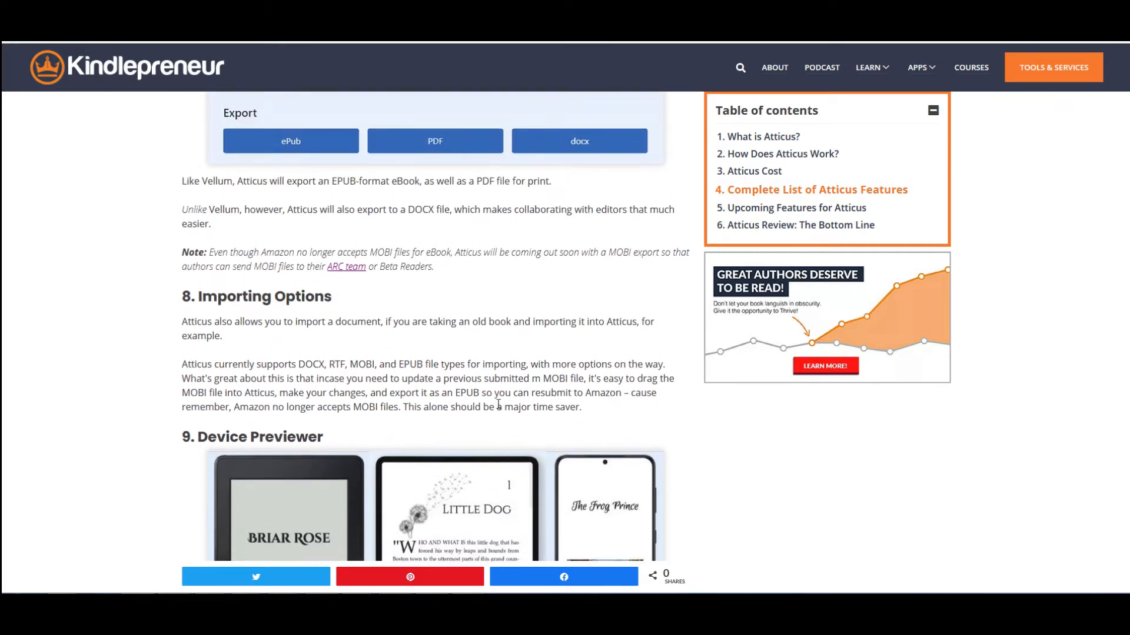
pyautogui.scroll(4, 503, 394)
# Recheck the review's offline use and footnotes entries, the Atticus Cost section, and the explanation of how Atticus works
pyautogui.scroll(20, 509, 383)
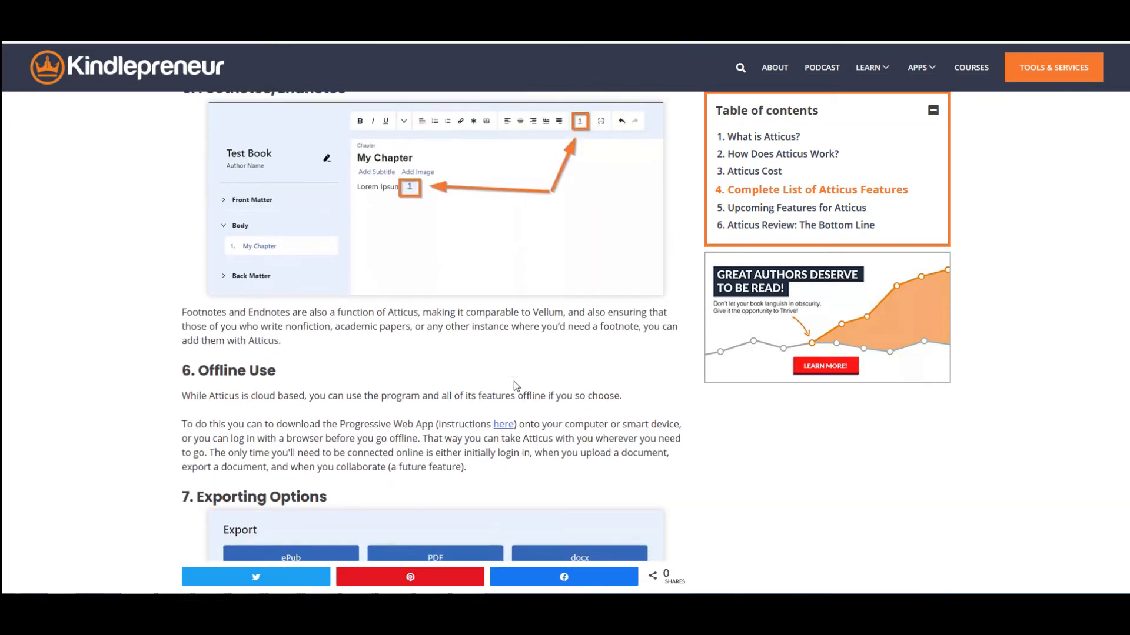
pyautogui.scroll(6, 512, 376)
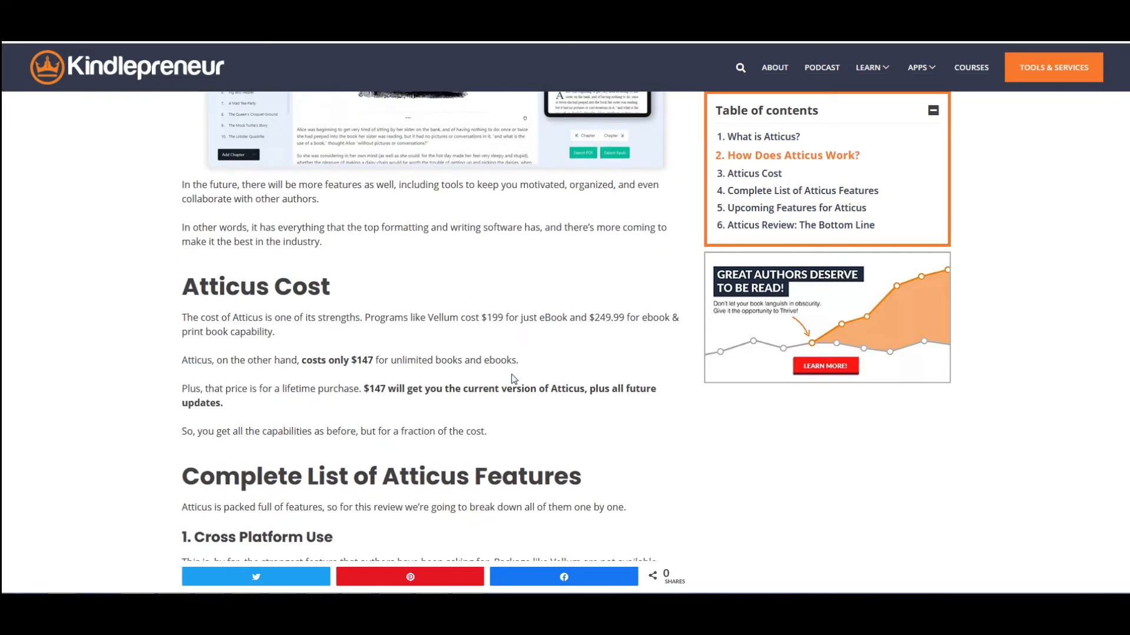
pyautogui.scroll(9, 509, 374)
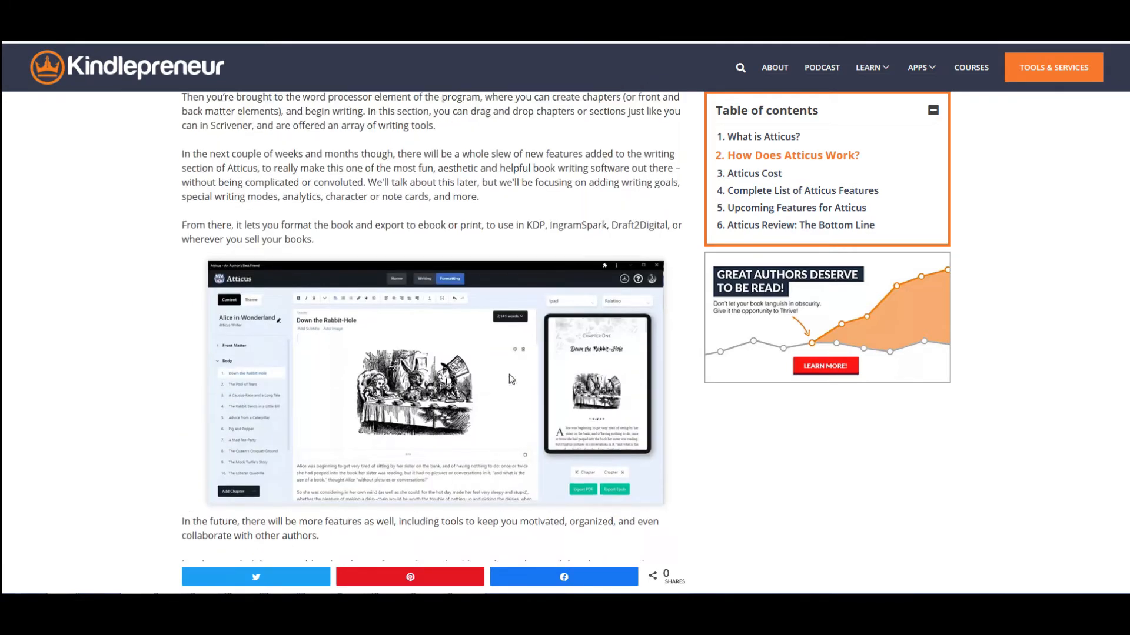
pyautogui.scroll(15, 492, 370)
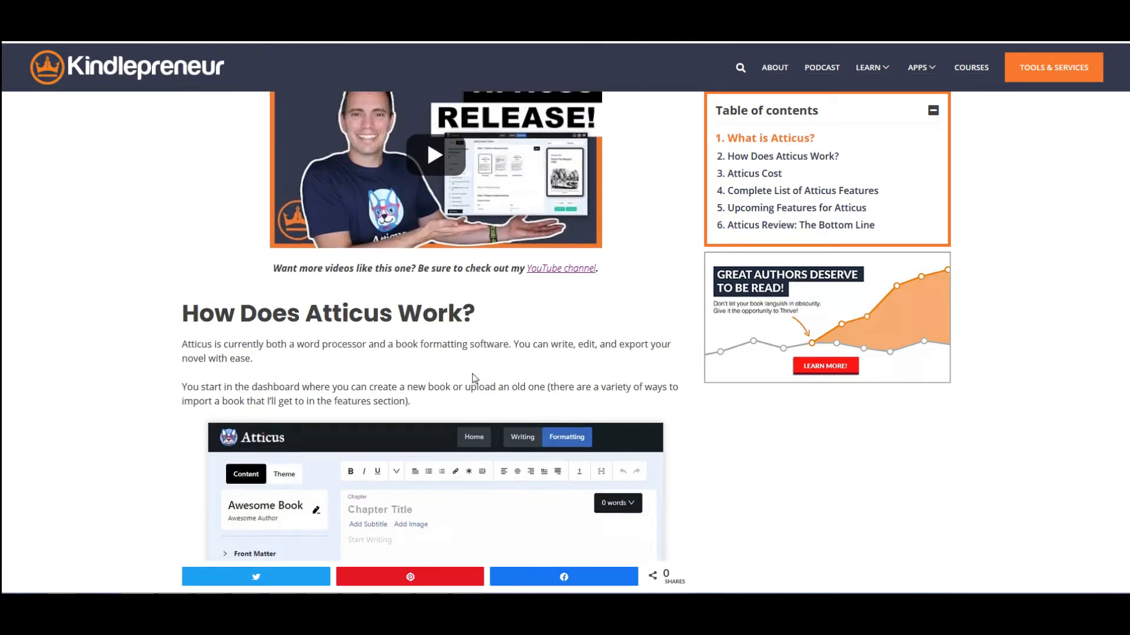
pyautogui.scroll(3, 451, 353)
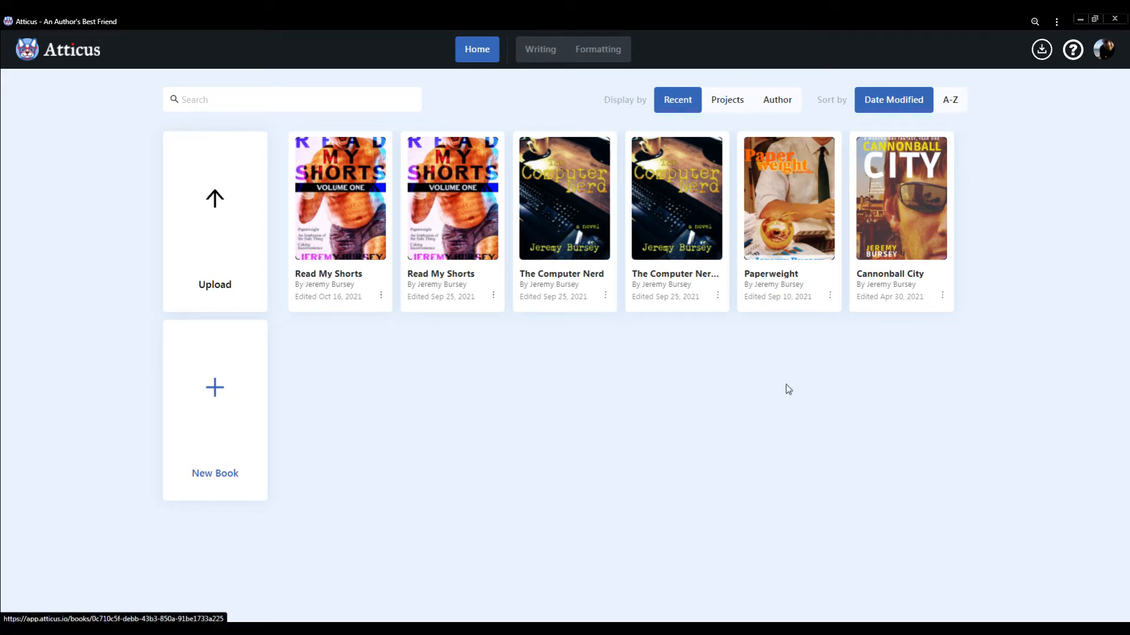
# In the Atticus app, view the options of the most recently edited Read My Shorts book and open that book
pyautogui.click(380, 296)
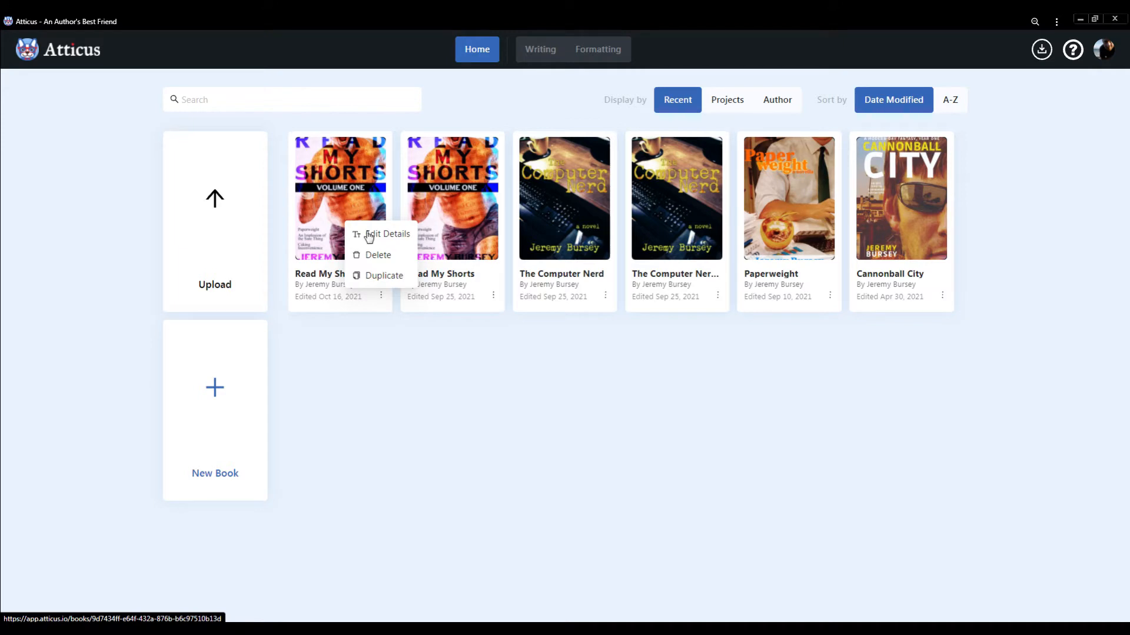
pyautogui.click(328, 204)
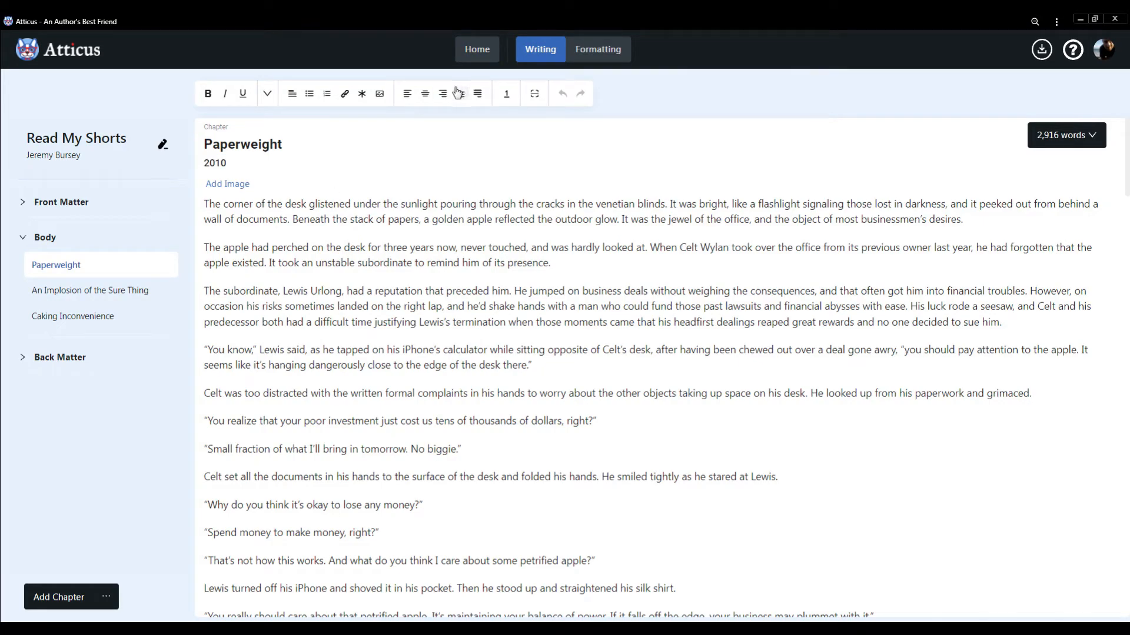
pyautogui.click(477, 52)
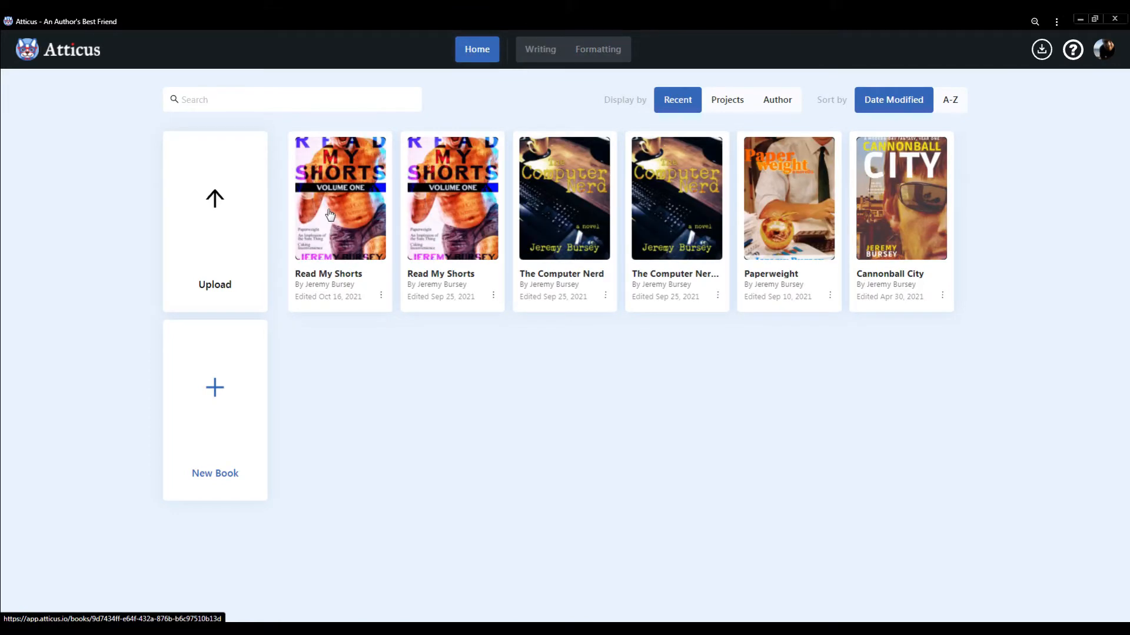
pyautogui.click(328, 209)
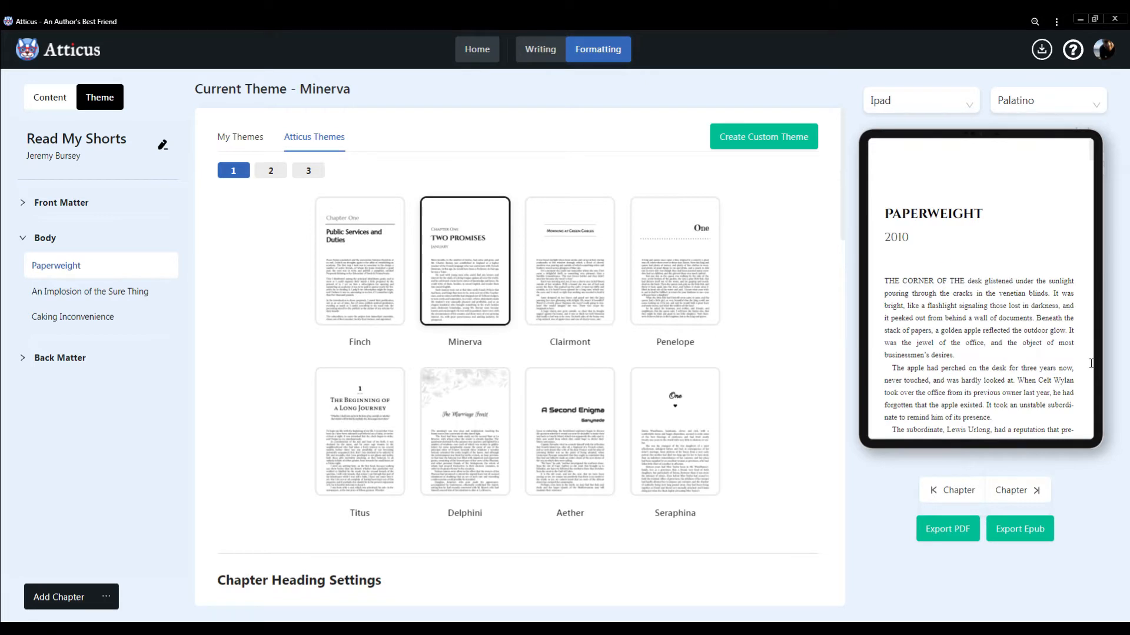
# Page the iPad preview forward from the Paperweight chapter to the About the Author page
pyautogui.click(1022, 496)
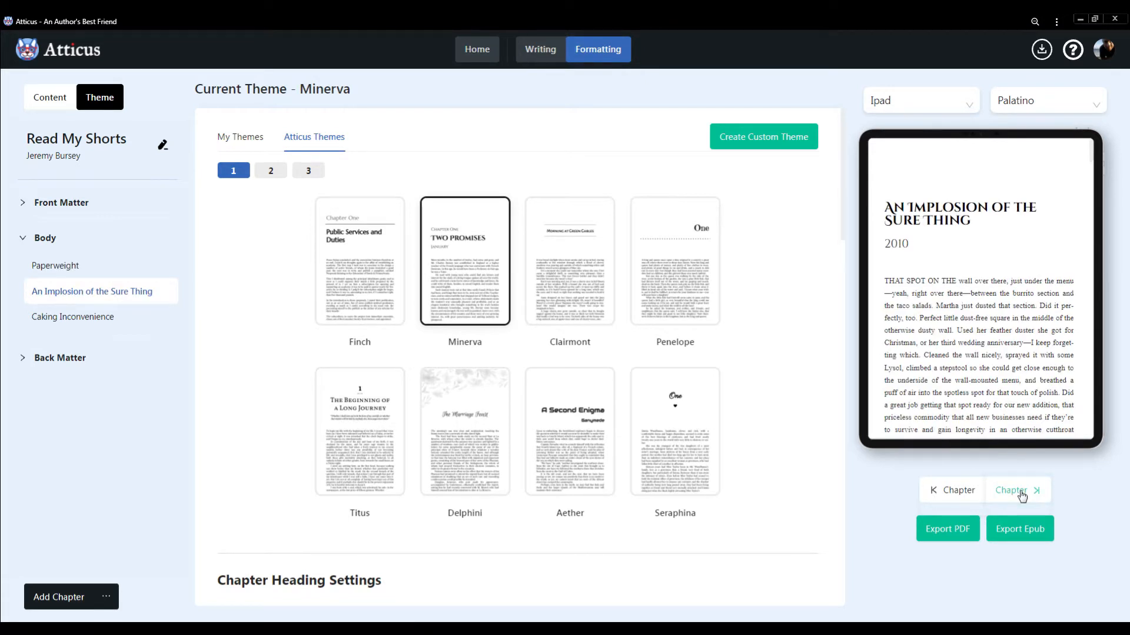
pyautogui.click(1022, 496)
pyautogui.click(1022, 496)
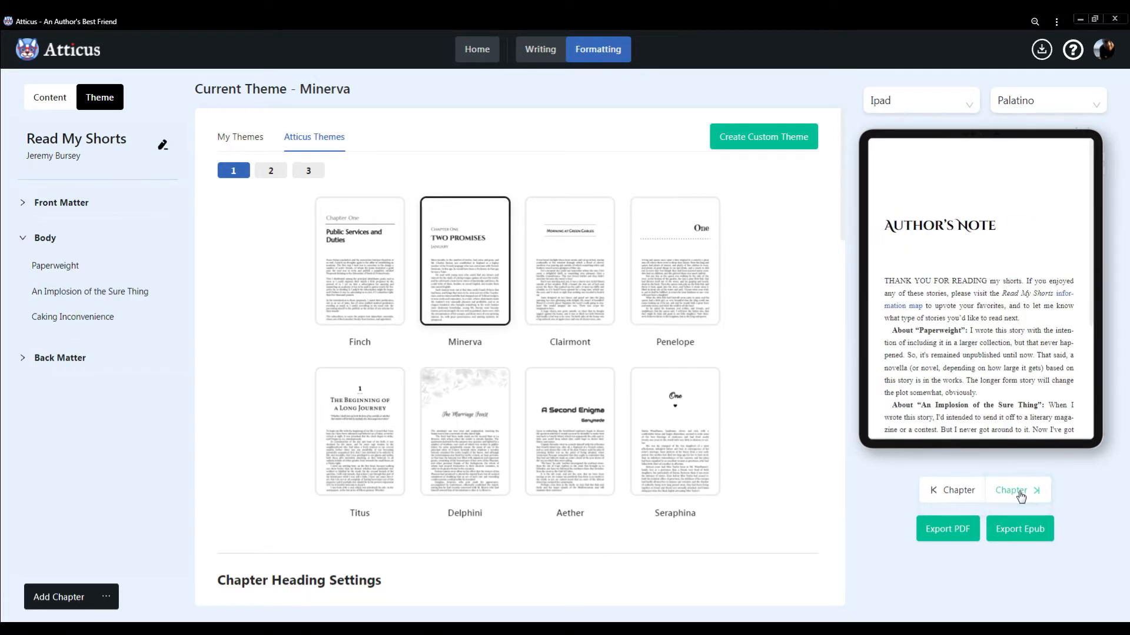
pyautogui.click(1013, 496)
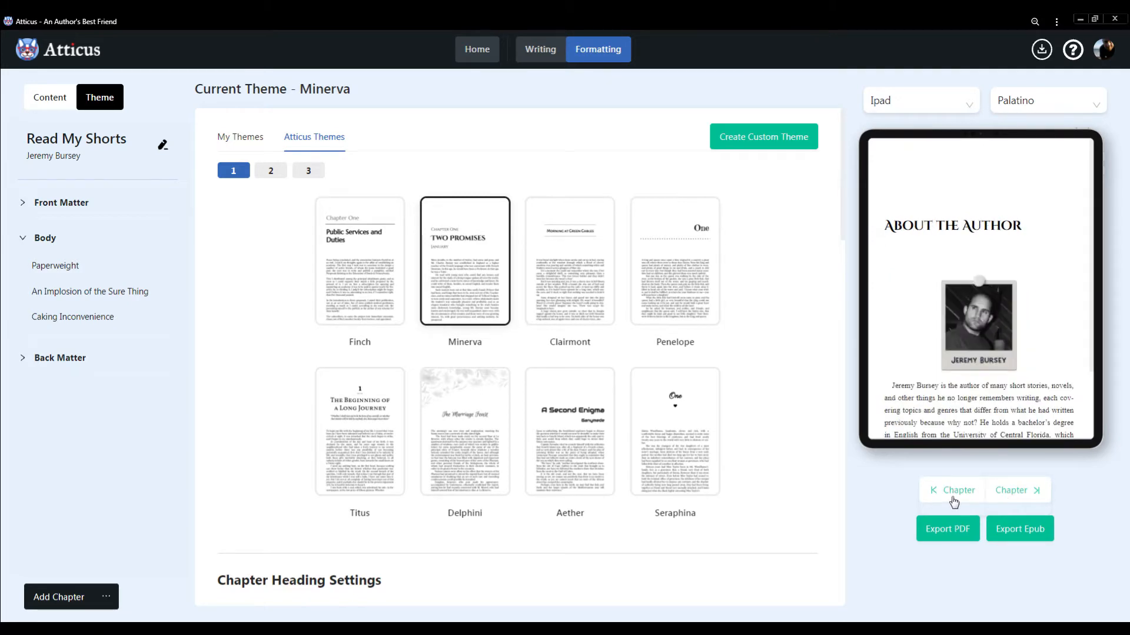
# Page the iPad preview back from the About the Author page to the Contents page
pyautogui.click(953, 496)
pyautogui.click(954, 495)
pyautogui.click(954, 497)
pyautogui.click(954, 498)
pyautogui.click(953, 497)
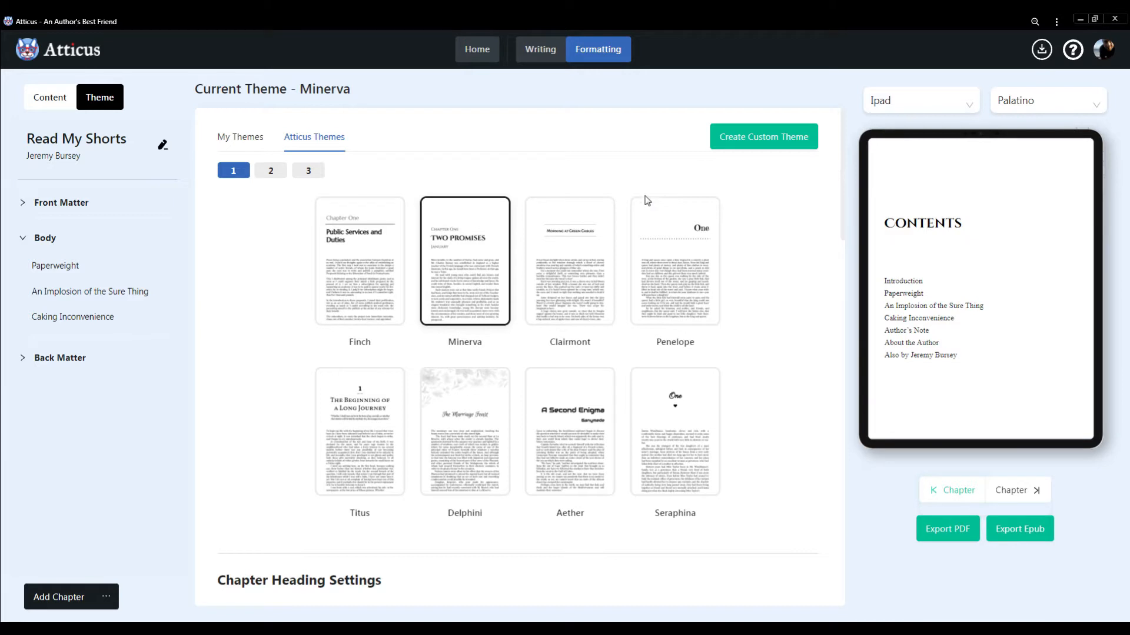
# Open the custom theme builder, review its layout, chapter heading, and theme name sections, and leave without saving
pyautogui.scroll(-1, 746, 343)
pyautogui.scroll(1, 751, 305)
pyautogui.click(775, 145)
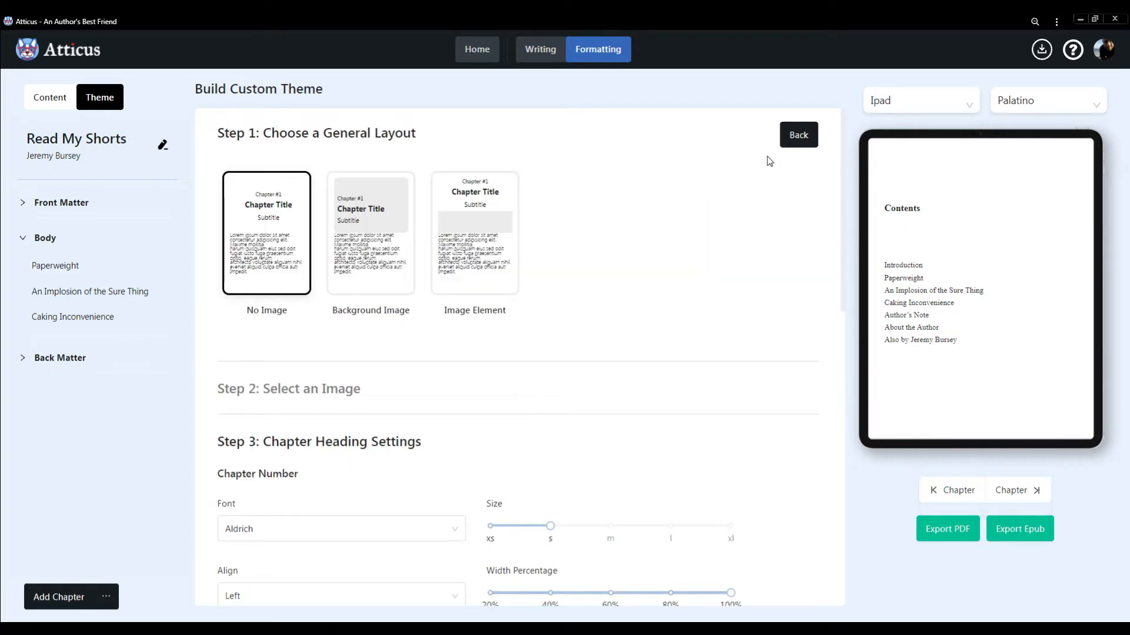
pyautogui.scroll(-4, 382, 441)
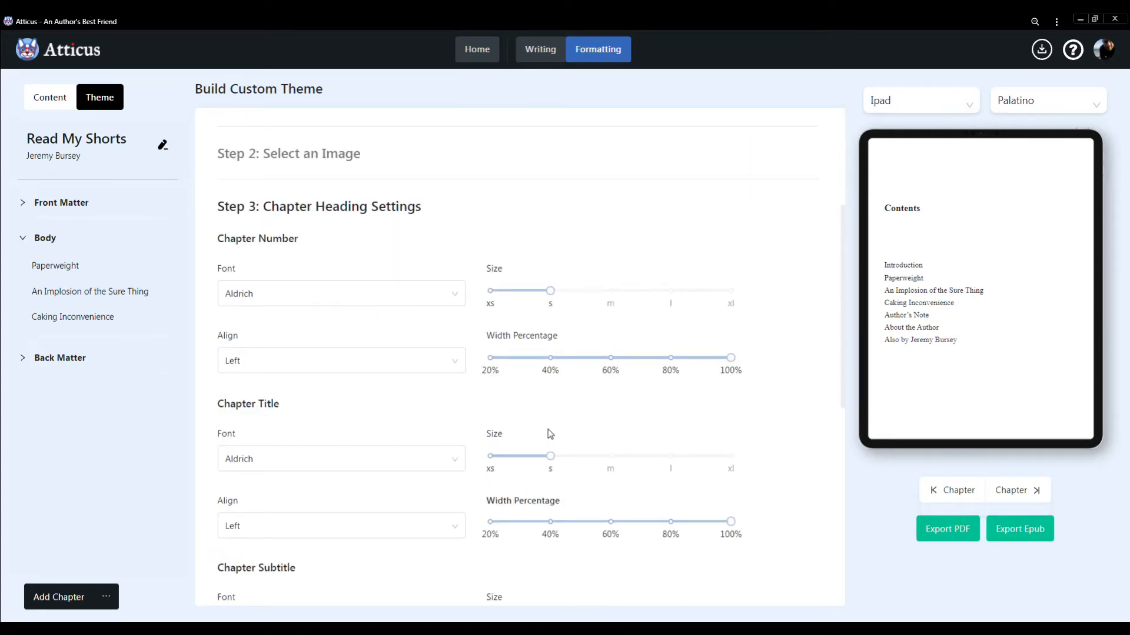
pyautogui.scroll(-7, 548, 531)
pyautogui.scroll(-2, 548, 532)
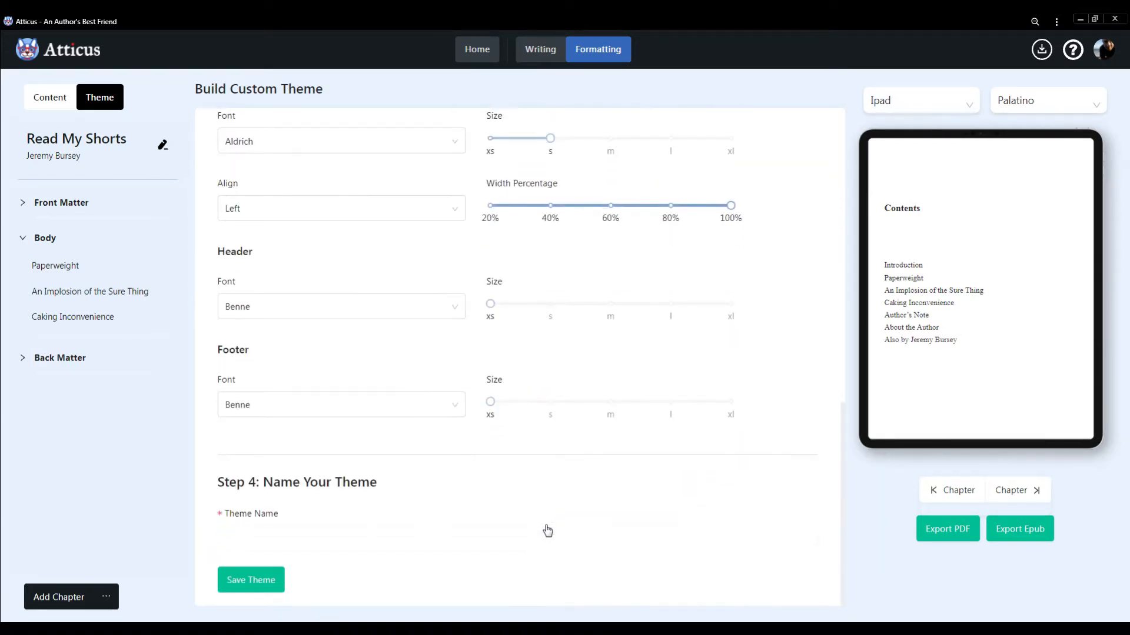
pyautogui.scroll(4, 414, 521)
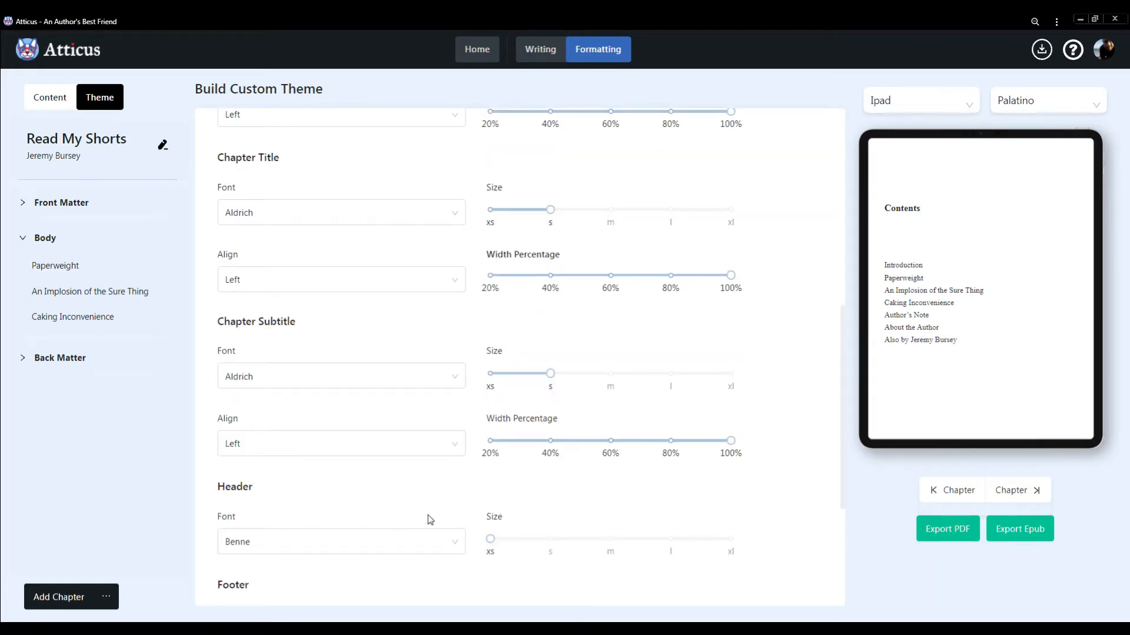
pyautogui.scroll(6, 428, 499)
pyautogui.scroll(2, 447, 485)
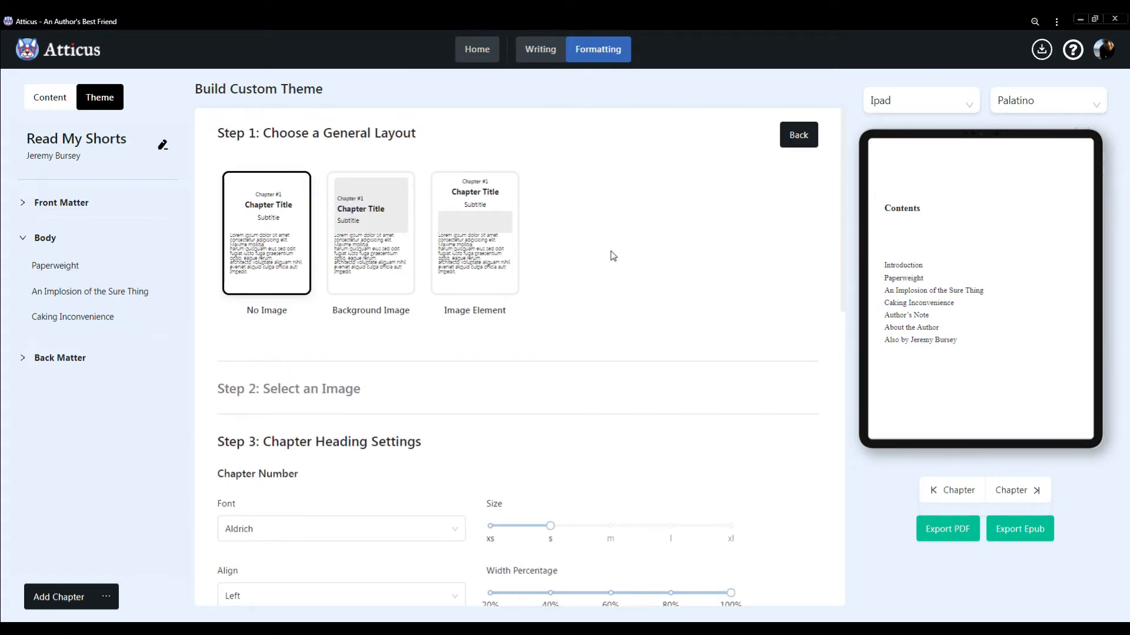
pyautogui.click(792, 139)
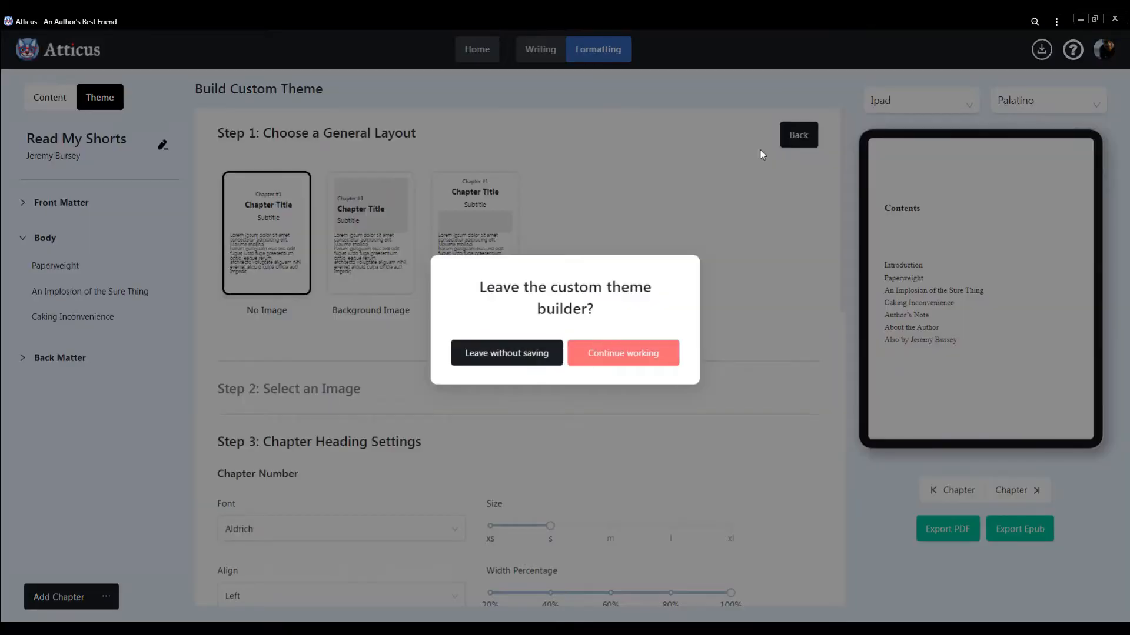
pyautogui.click(509, 356)
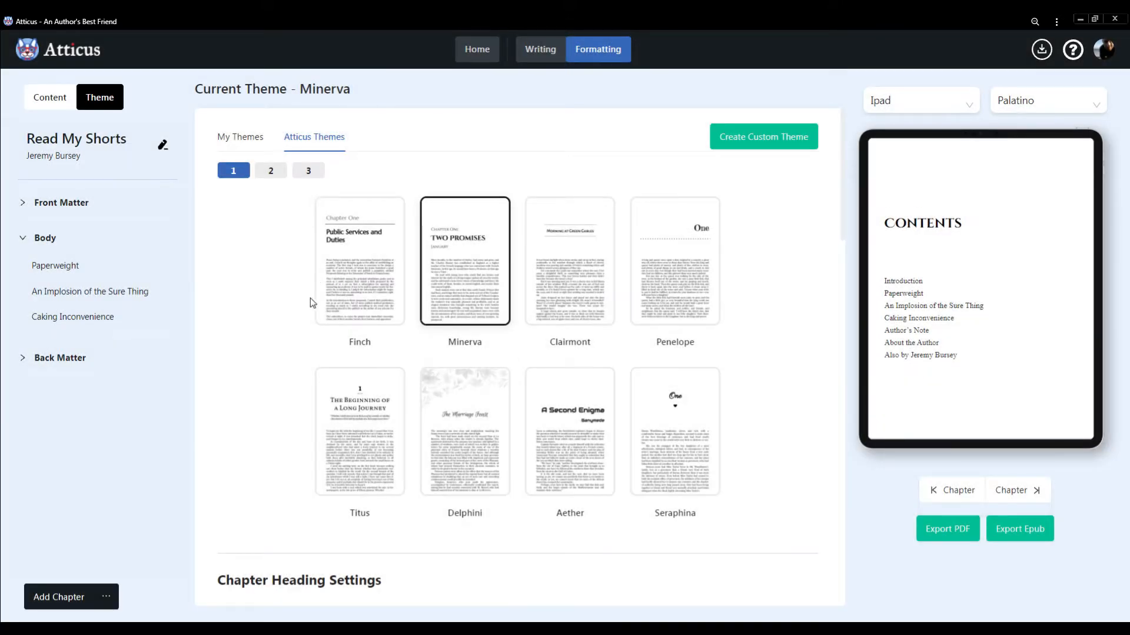
# Try the Delphini theme with the Introduction page in the preview, and switch back to the Minerva theme
pyautogui.scroll(-4, 309, 298)
pyautogui.scroll(3, 491, 312)
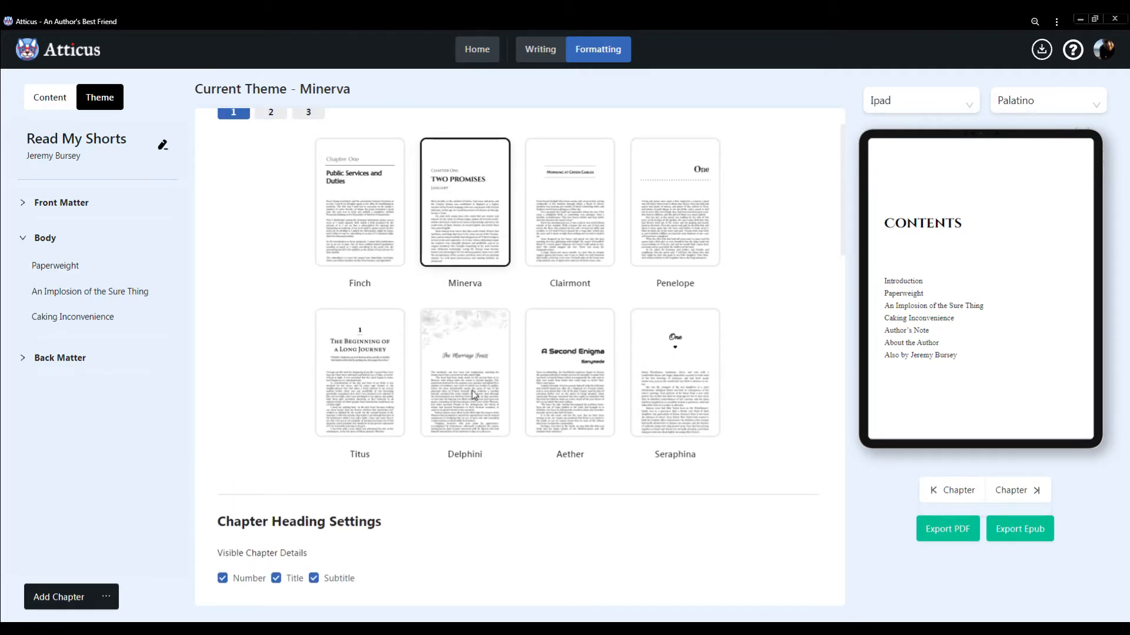
pyautogui.click(464, 400)
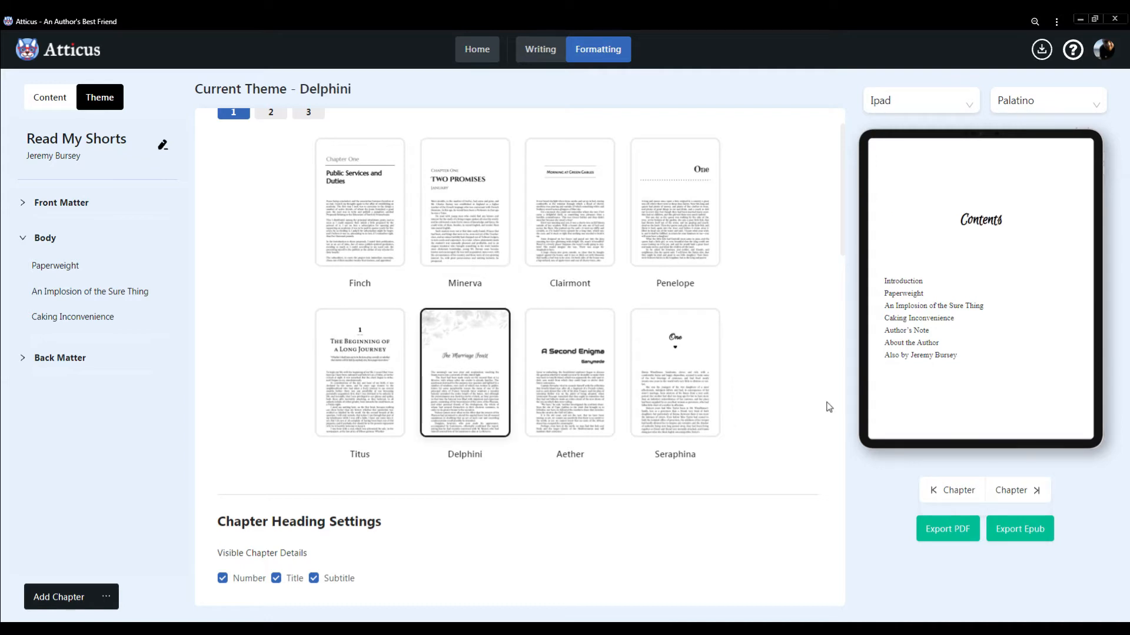
pyautogui.click(1012, 491)
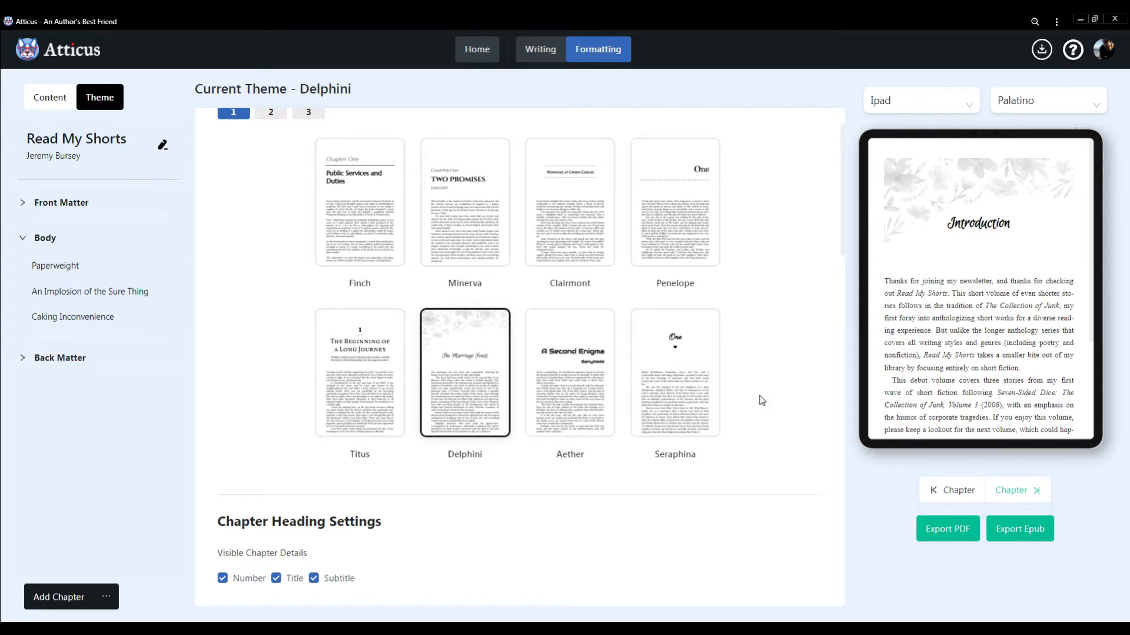
pyautogui.click(476, 198)
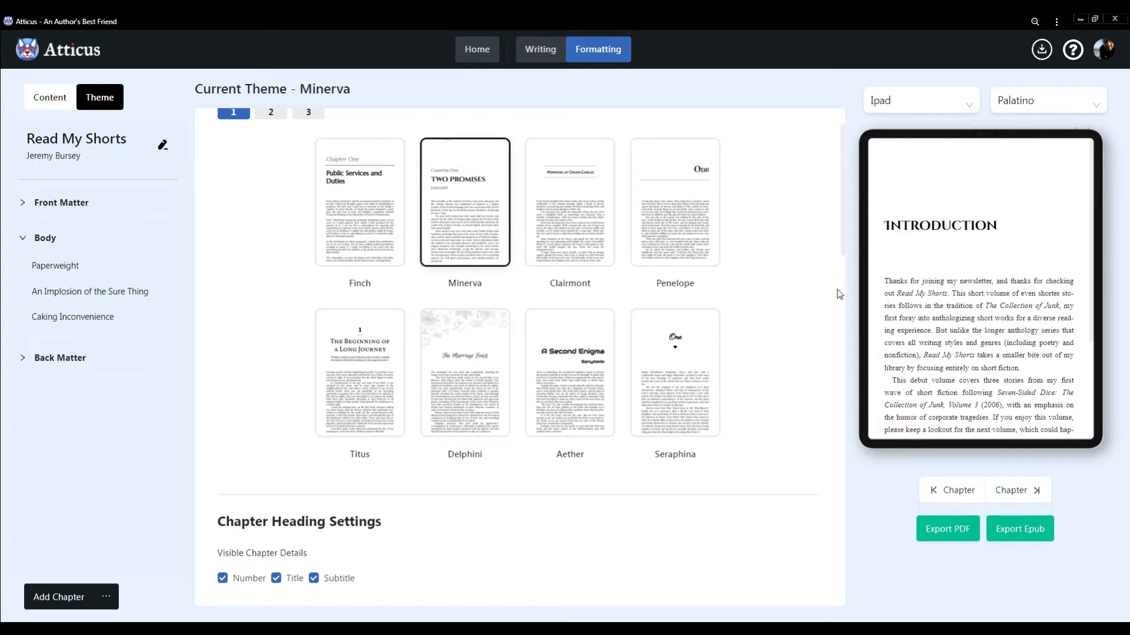
# Examine Minerva's chapter heading, Ornamental Break, Header and Footer, and Print Settings options, and expand the book's Front Matter
pyautogui.scroll(-2, 595, 559)
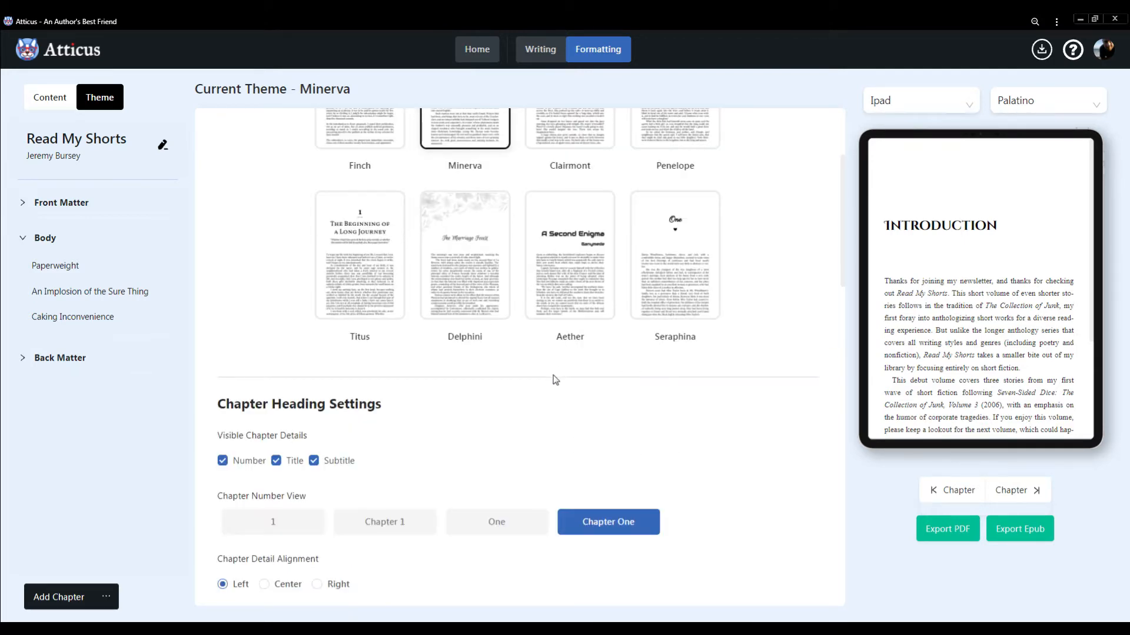
pyautogui.scroll(-4, 552, 384)
pyautogui.scroll(-8, 550, 388)
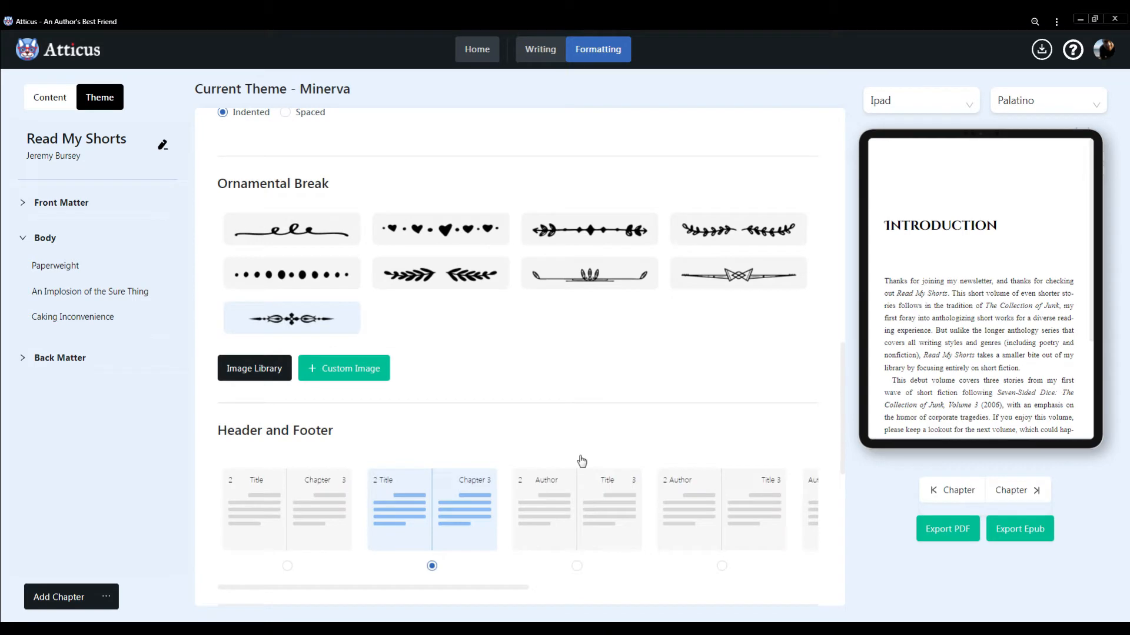
pyautogui.scroll(-7, 545, 410)
pyautogui.scroll(2, 337, 277)
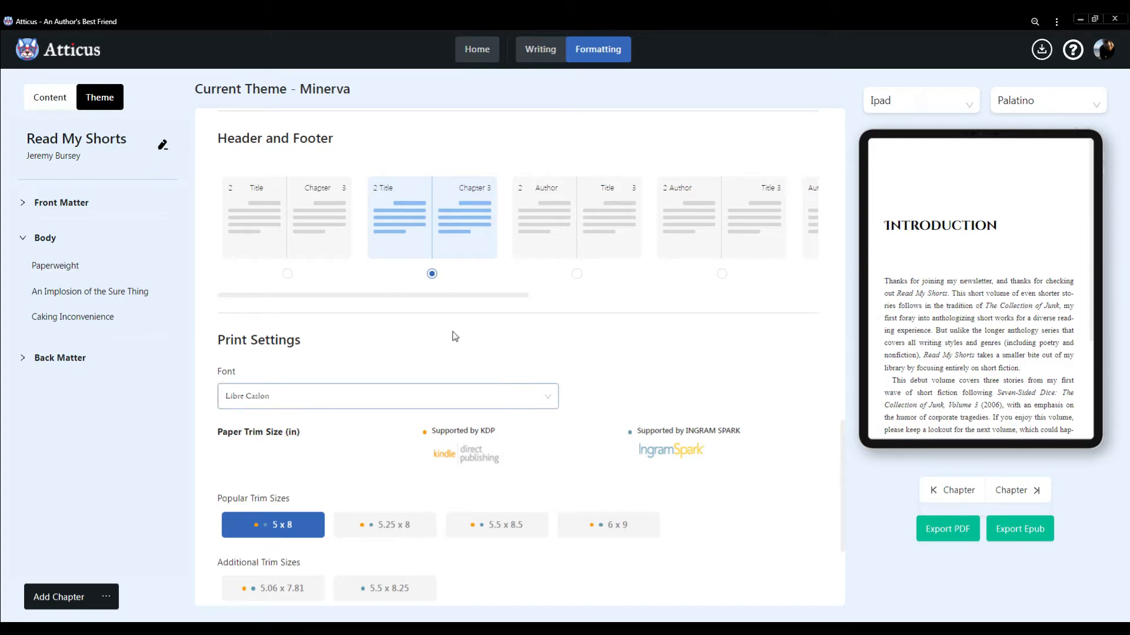
pyautogui.scroll(-3, 471, 397)
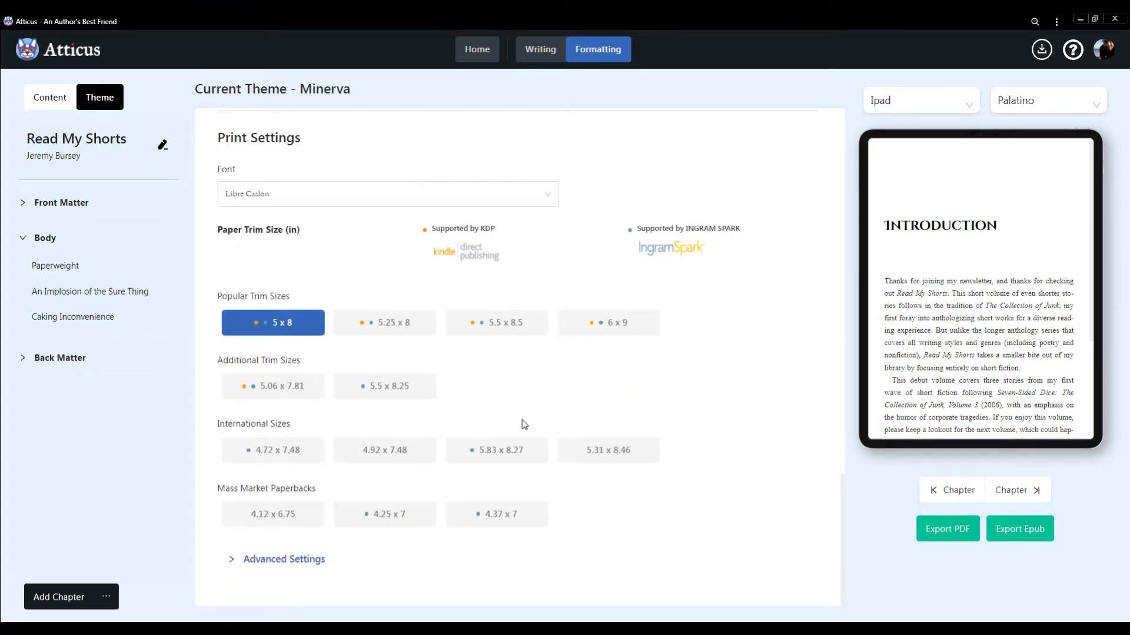
pyautogui.scroll(9, 506, 471)
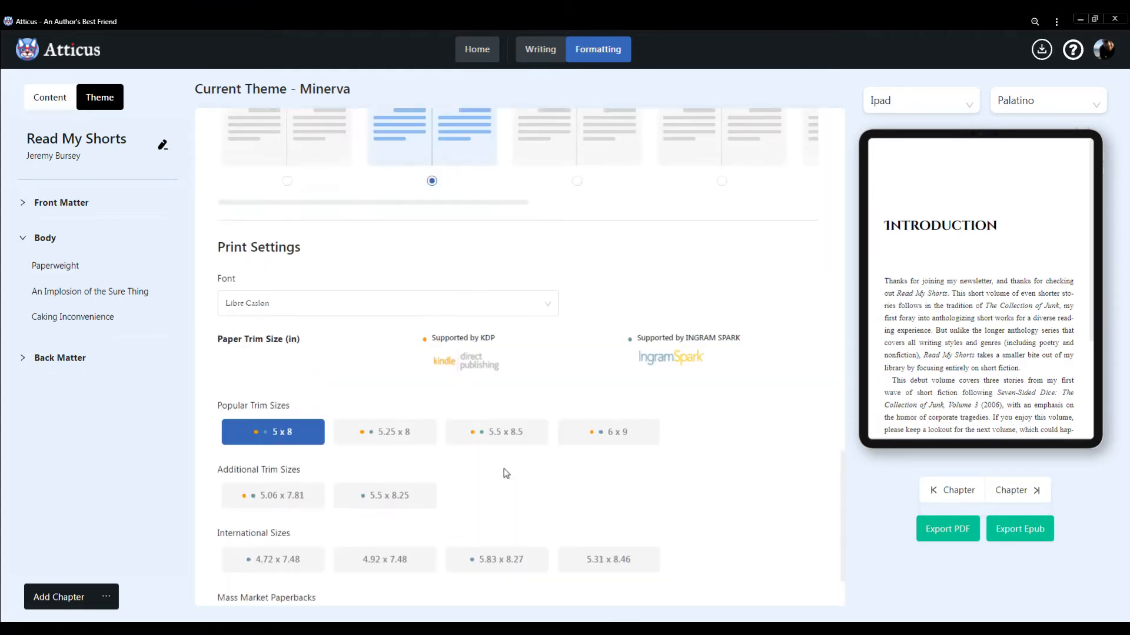
pyautogui.scroll(4, 504, 473)
pyautogui.scroll(-4, 517, 480)
pyautogui.scroll(-4, 721, 512)
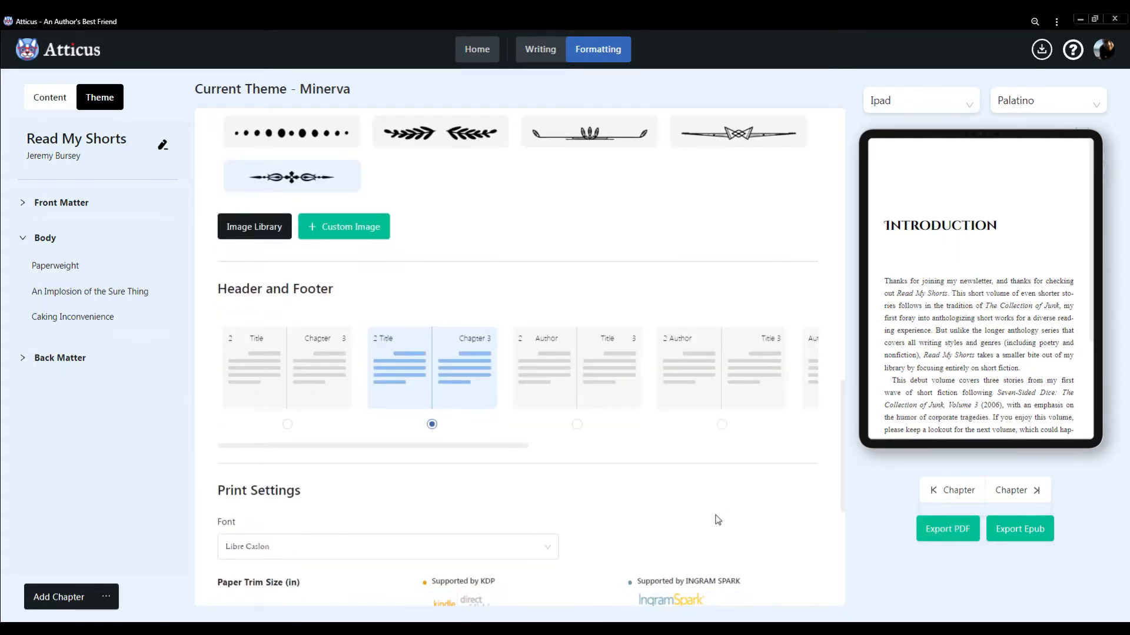
pyautogui.scroll(-6, 718, 518)
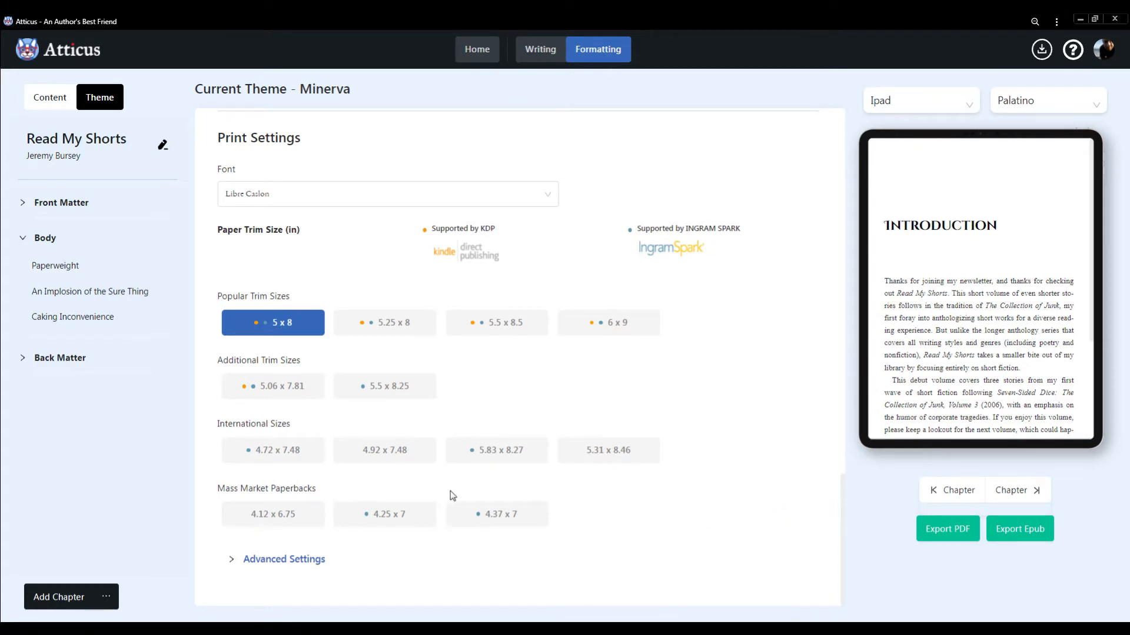
pyautogui.scroll(4, 494, 482)
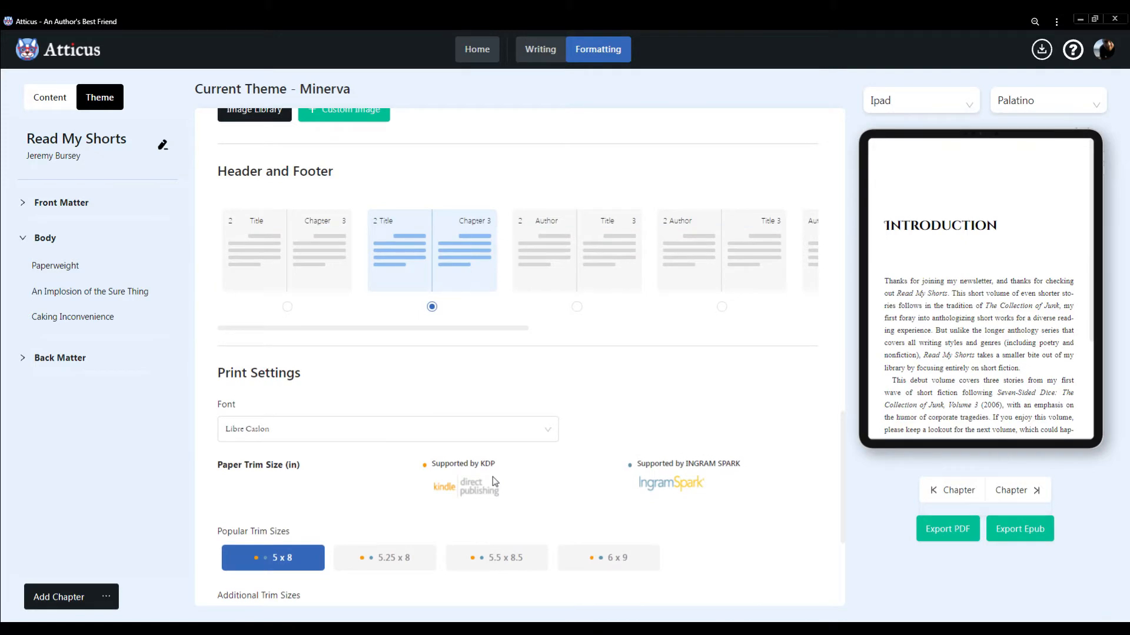
pyautogui.scroll(10, 516, 461)
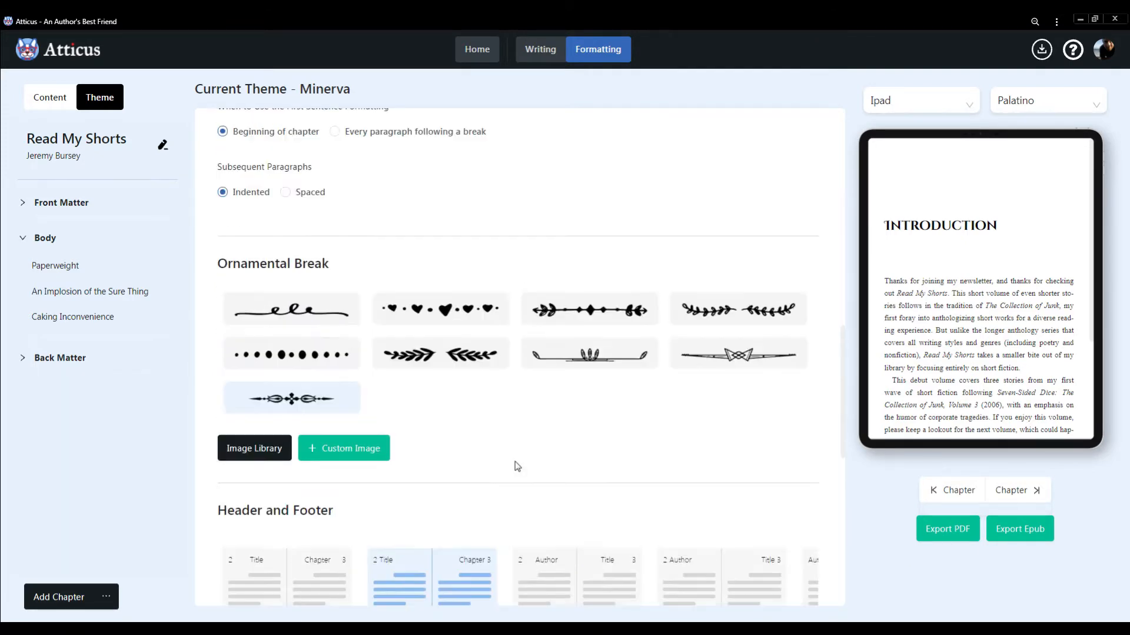
pyautogui.scroll(9, 516, 454)
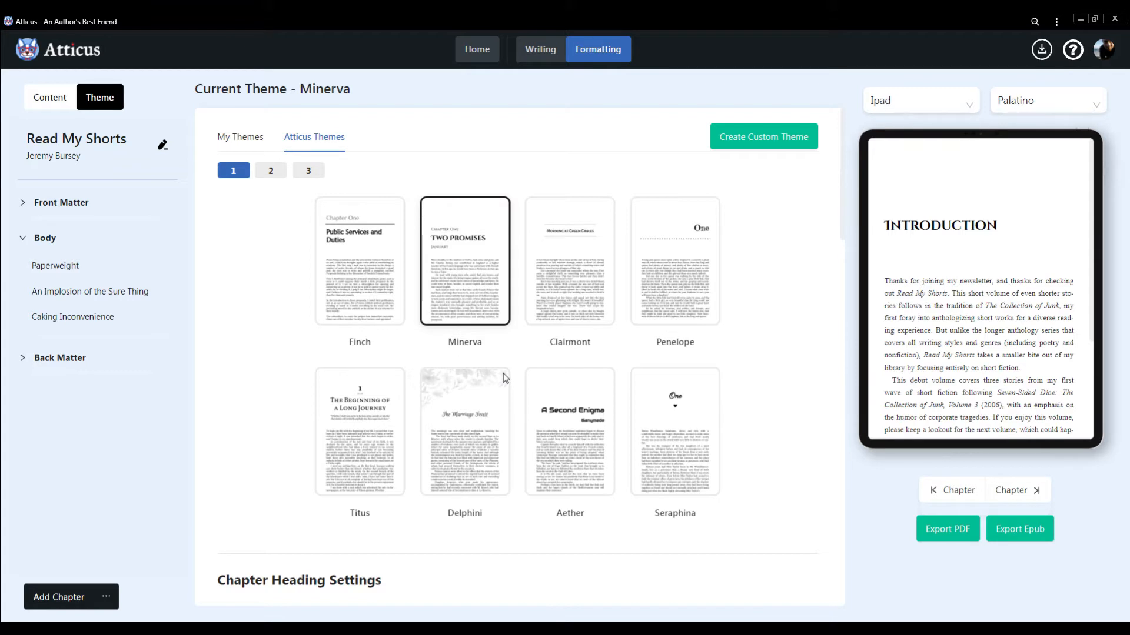
pyautogui.click(23, 203)
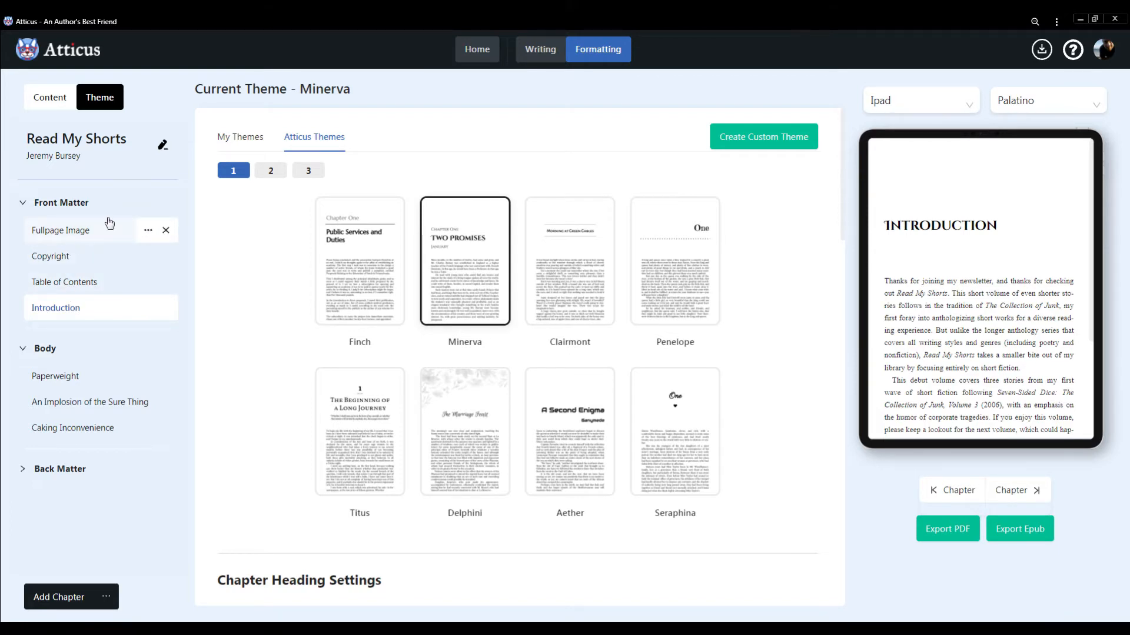
# Open The Computer Nerd (Old) from the book library and view its formatting
pyautogui.click(478, 50)
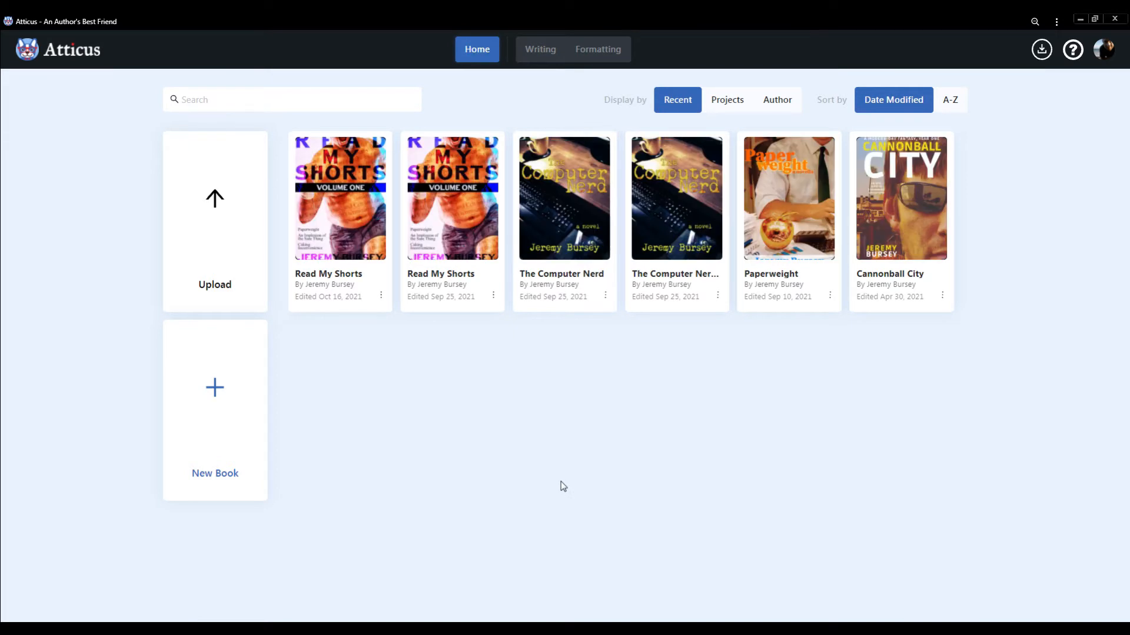
pyautogui.click(666, 216)
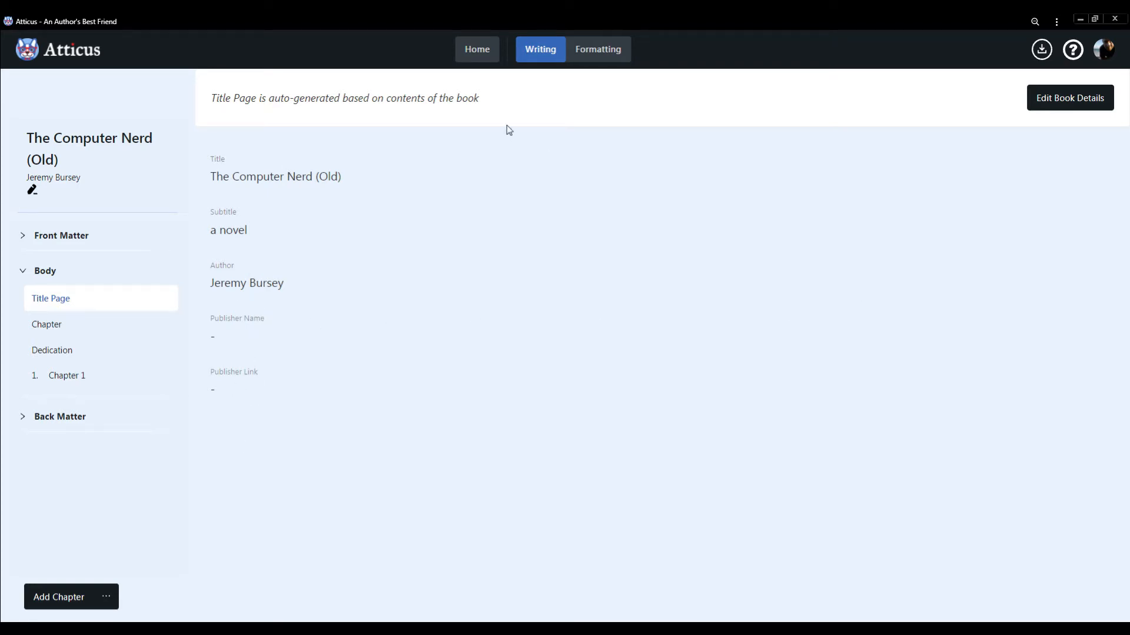
pyautogui.click(594, 53)
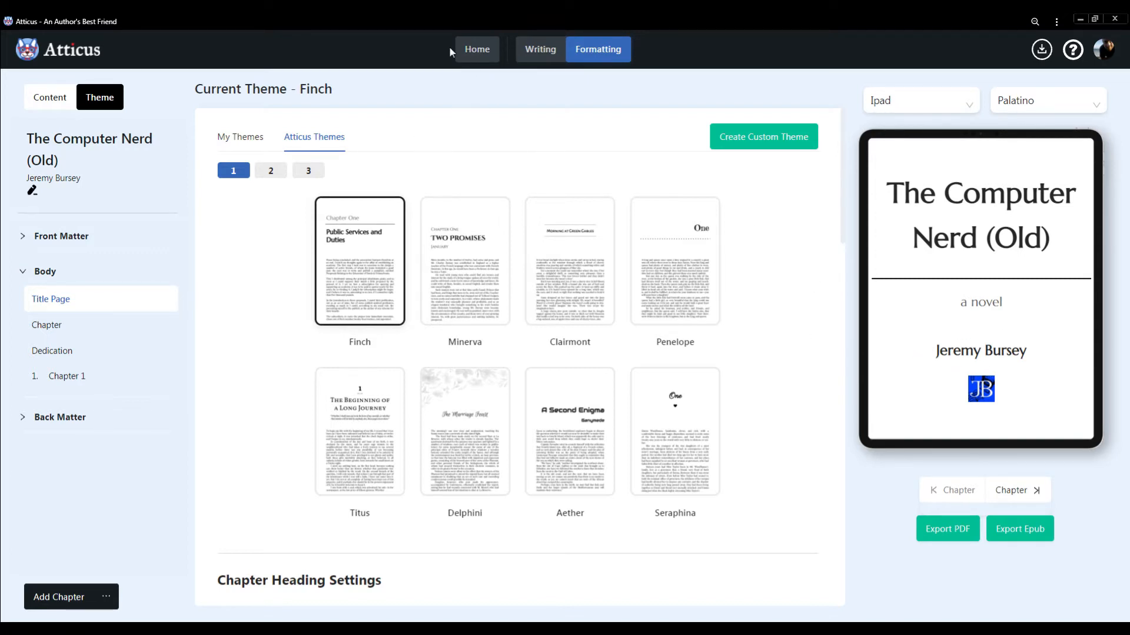
# Open The Computer Nerd from the library, select its Custom front matter page, and preview that page in the formatting view
pyautogui.click(474, 51)
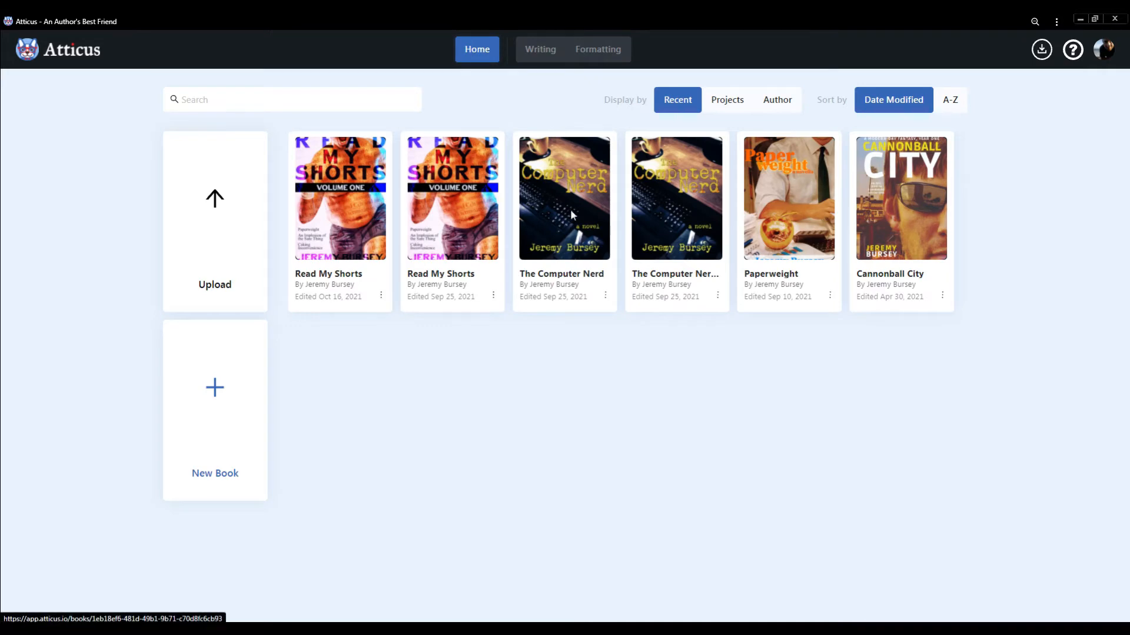
pyautogui.click(570, 210)
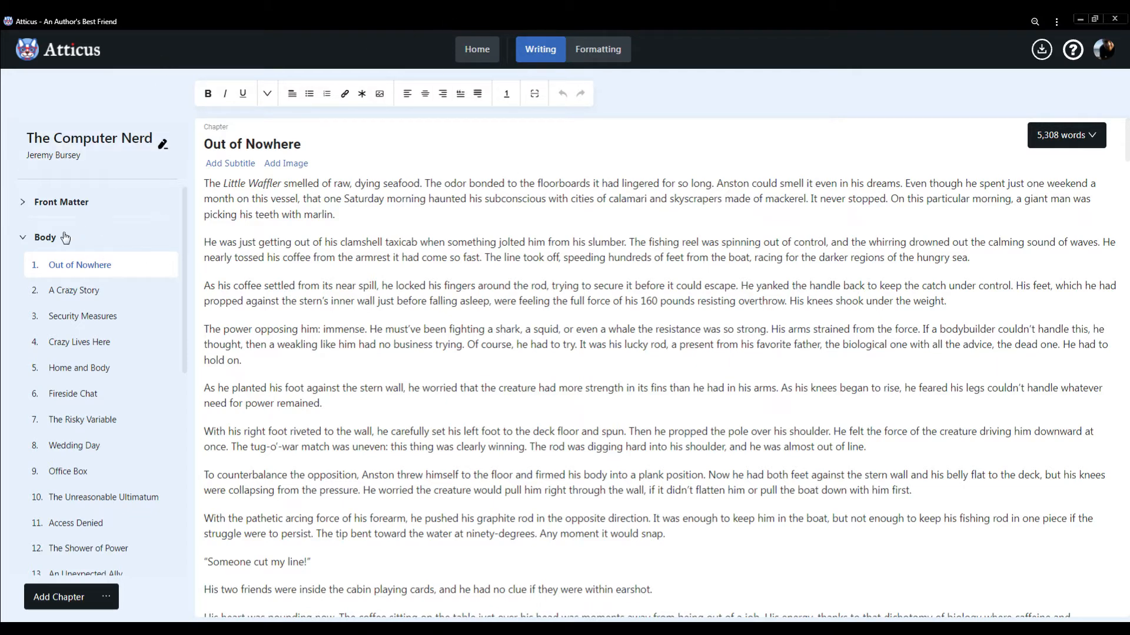
pyautogui.click(22, 204)
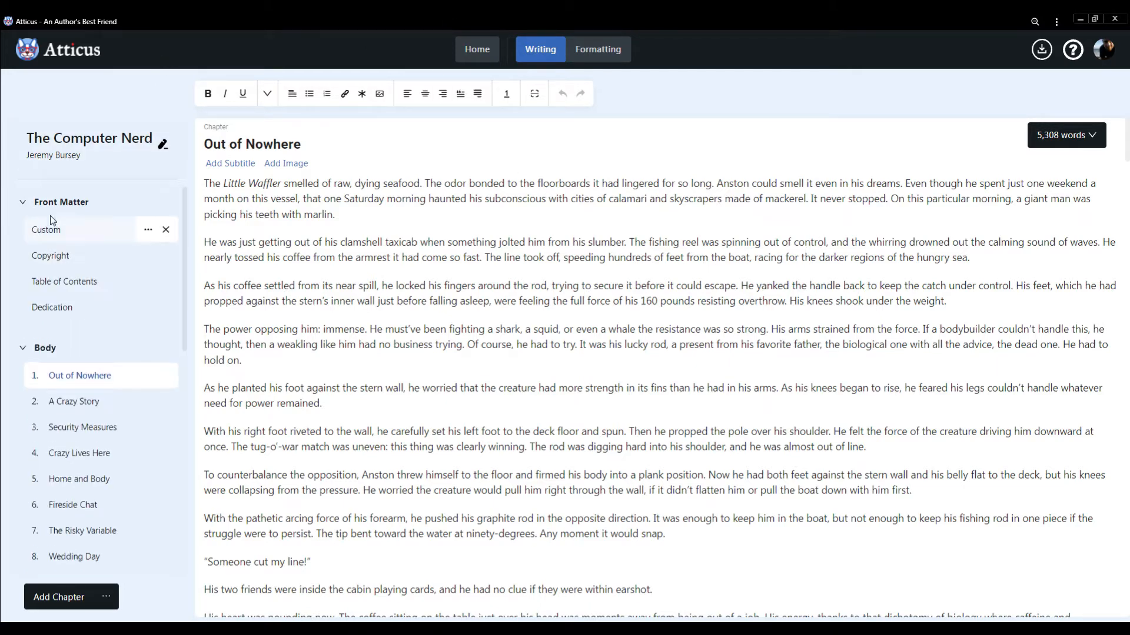
pyautogui.click(48, 234)
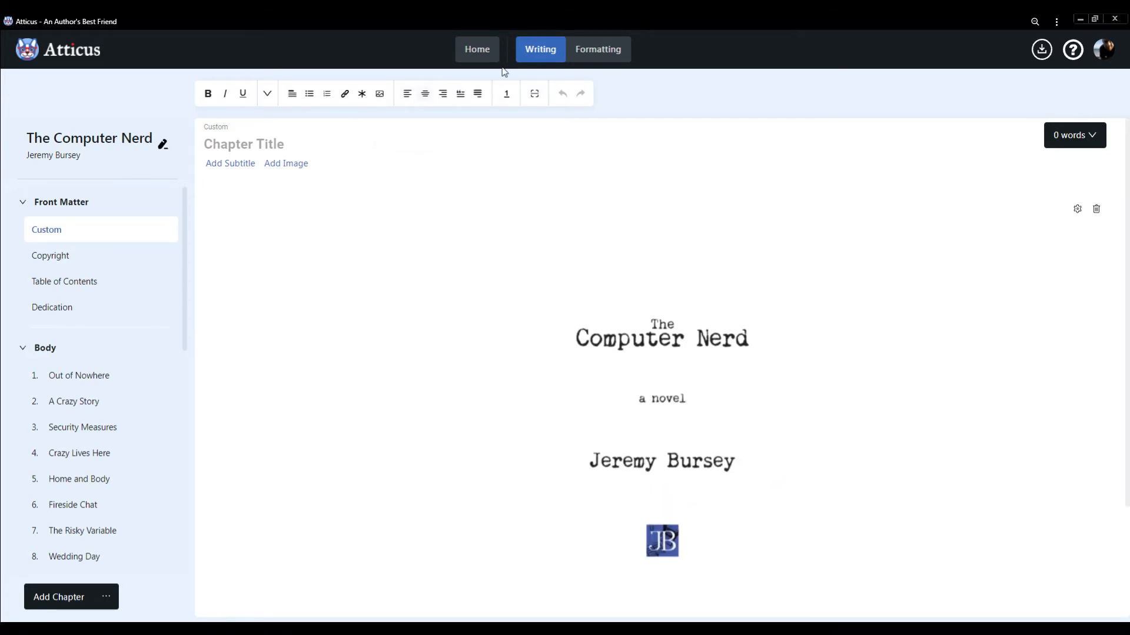
pyautogui.click(600, 57)
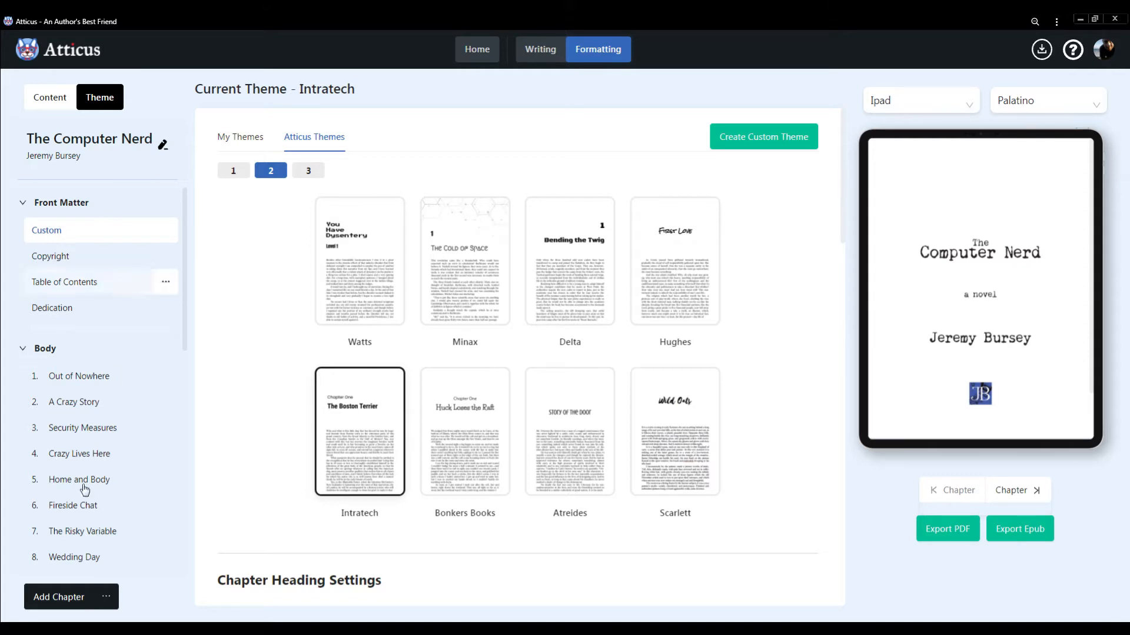
# Expand The Computer Nerd's Back Matter and preview the Acknowledgments page
pyautogui.scroll(-3, 81, 492)
pyautogui.scroll(-5, 110, 474)
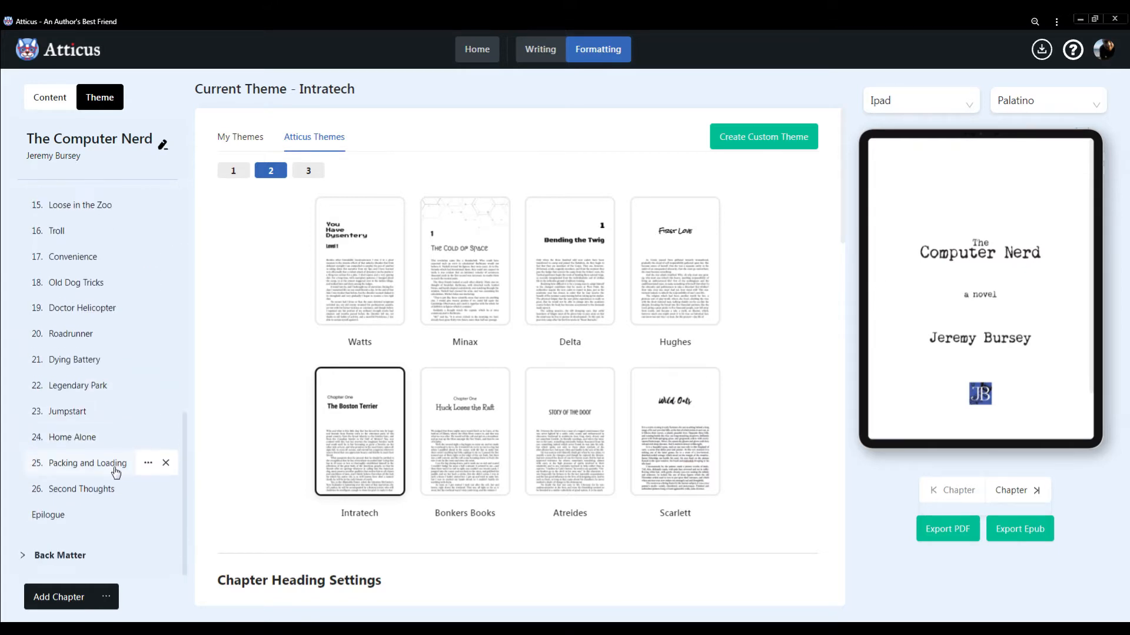
pyautogui.click(21, 559)
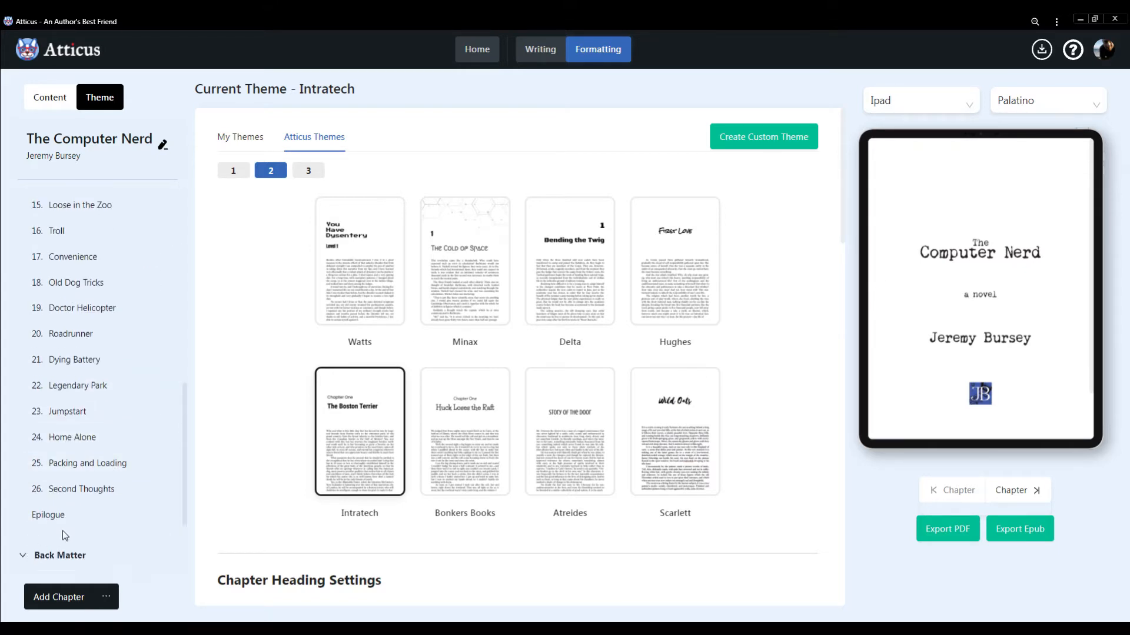
pyautogui.scroll(-2, 62, 530)
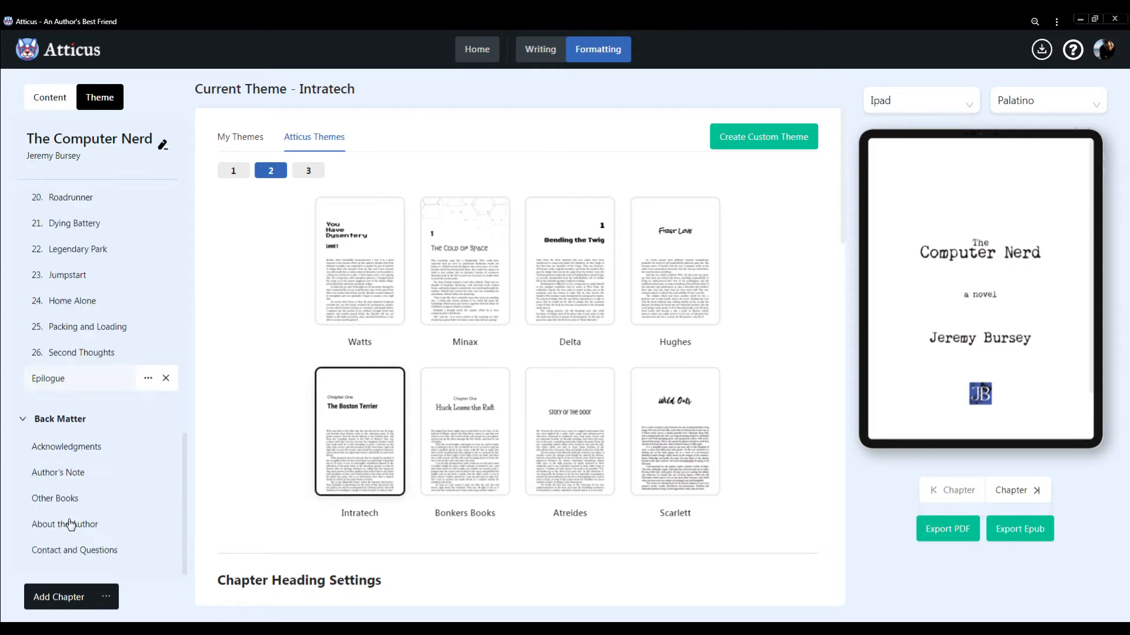
pyautogui.click(58, 452)
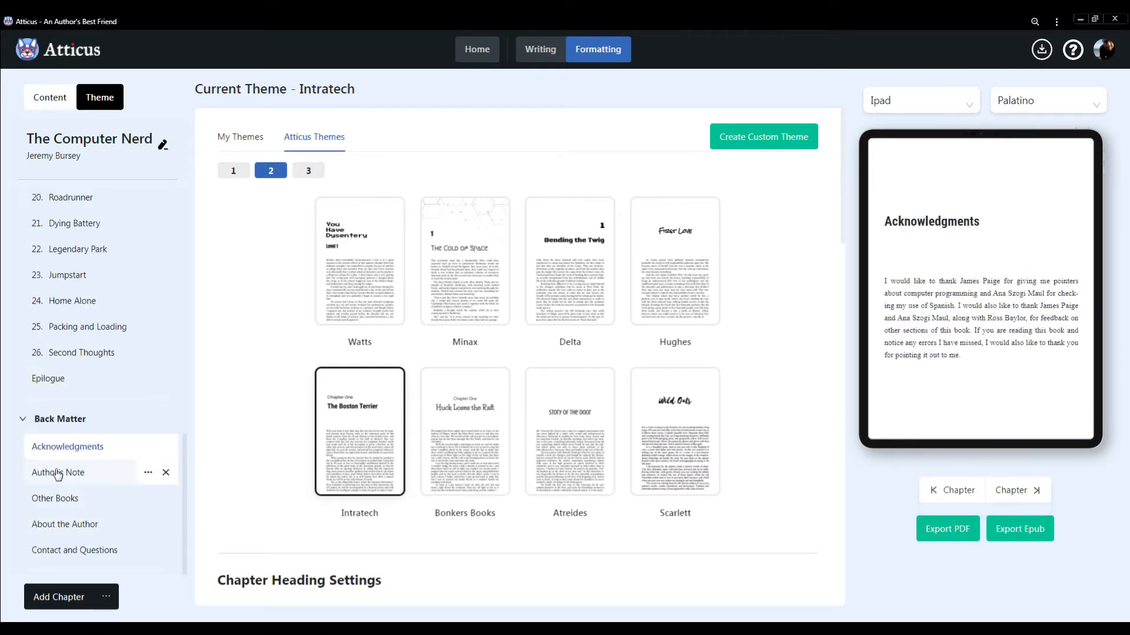
# Preview the Author's Note and Other Books back matter pages of The Computer Nerd
pyautogui.click(57, 474)
pyautogui.click(60, 498)
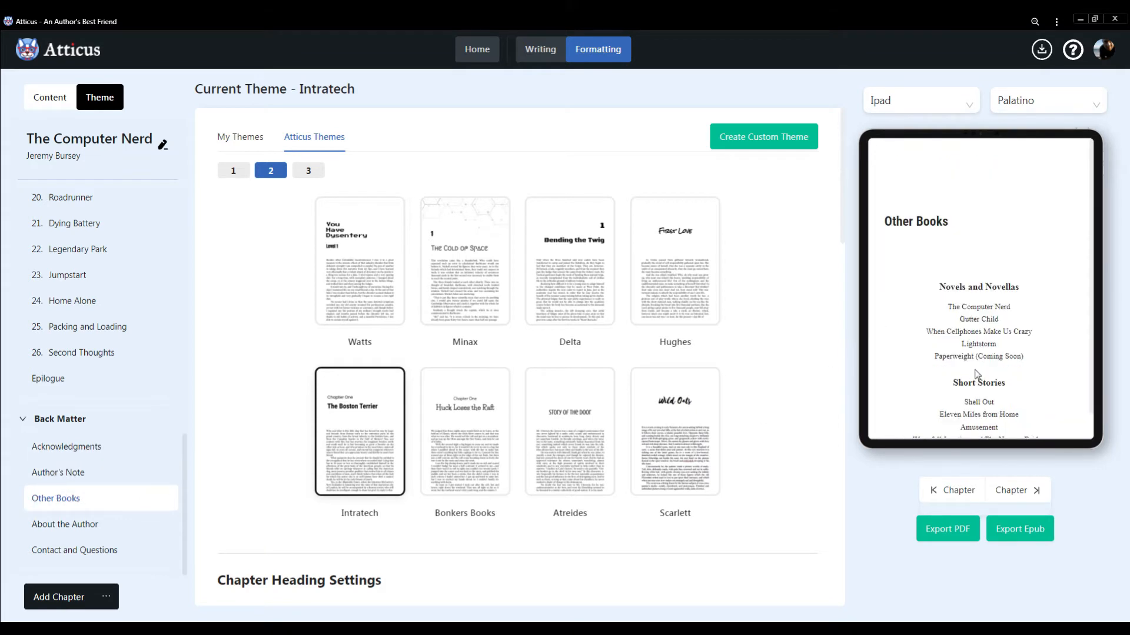
pyautogui.scroll(-1, 972, 367)
pyautogui.scroll(1, 971, 371)
pyautogui.scroll(-1, 968, 373)
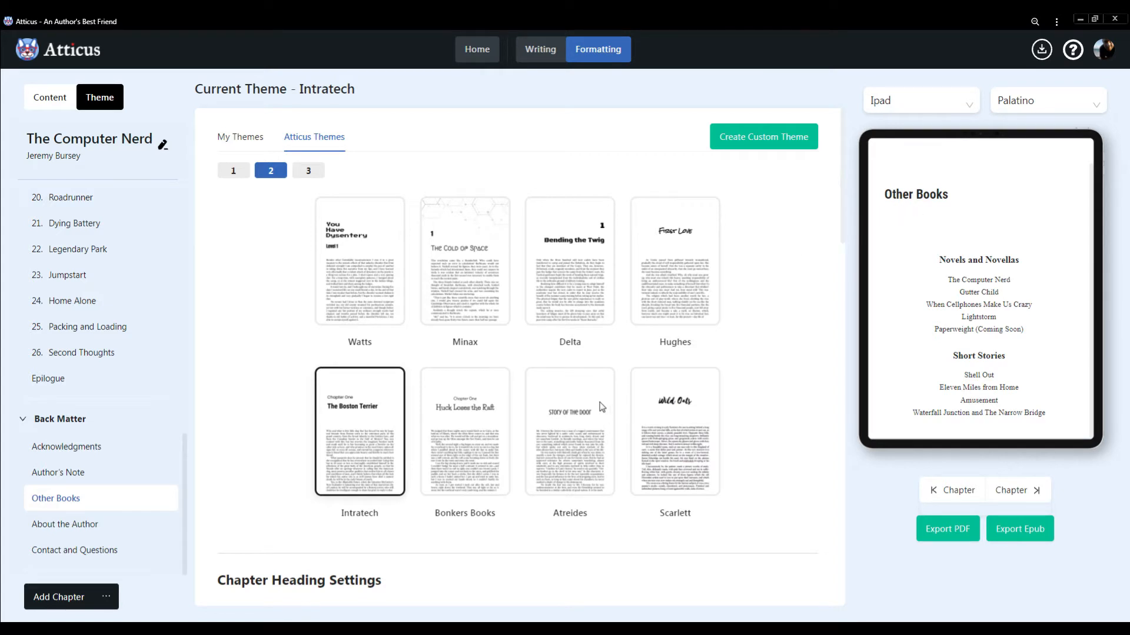
# Examine the Intratech theme's Chapter Heading, Paragraph, Ornamental Break, and Print Settings options
pyautogui.scroll(-5, 606, 419)
pyautogui.scroll(-1, 411, 423)
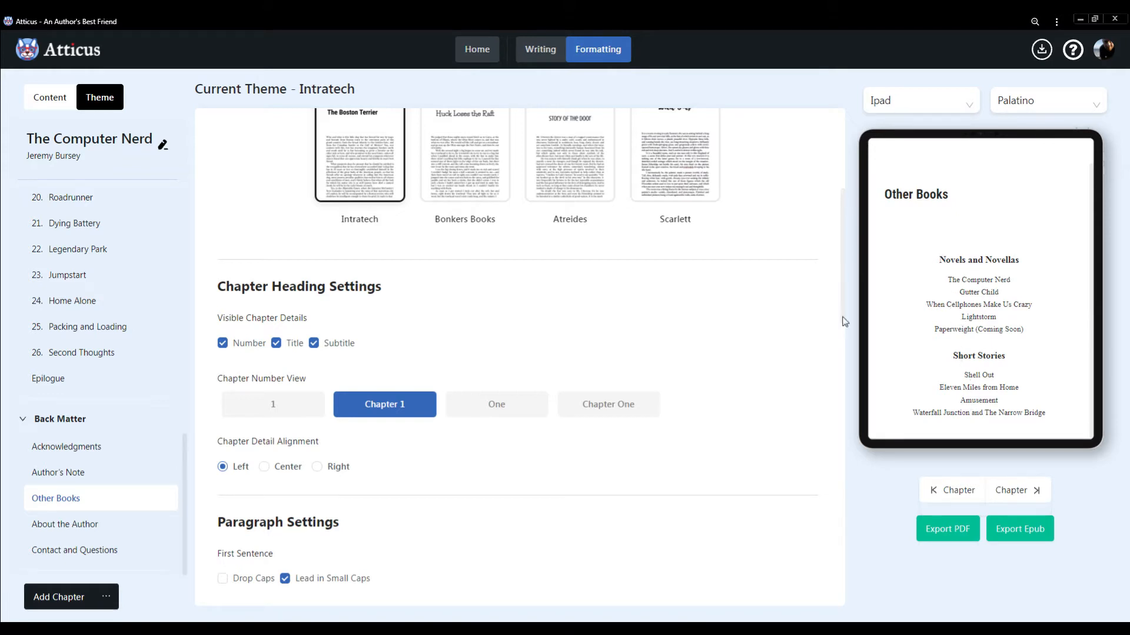
pyautogui.scroll(-8, 645, 353)
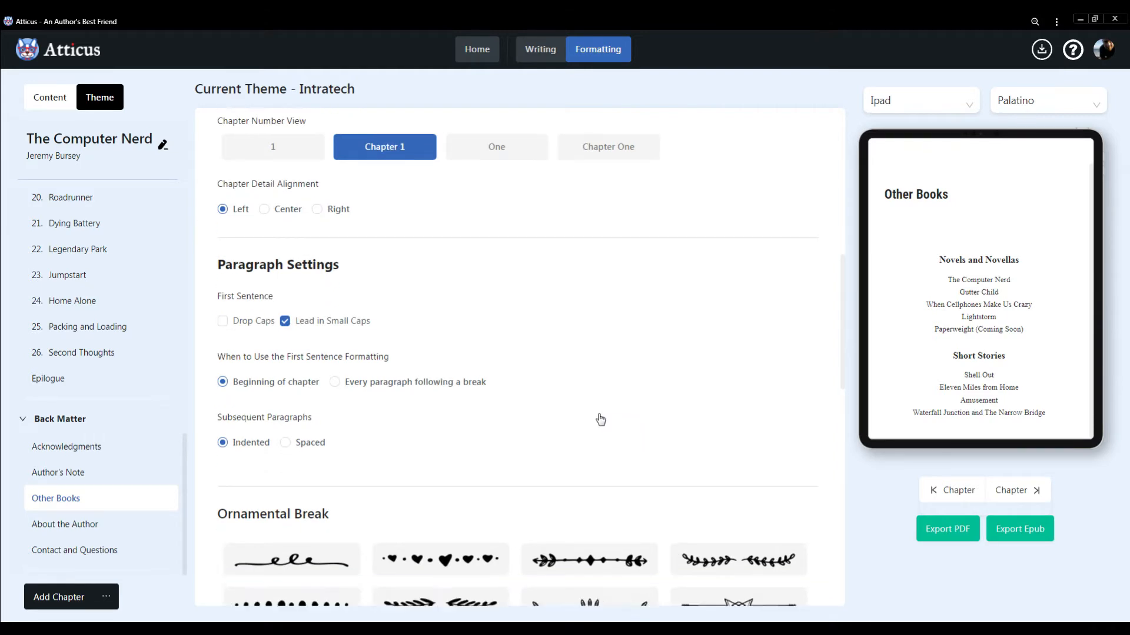
pyautogui.scroll(7, 600, 390)
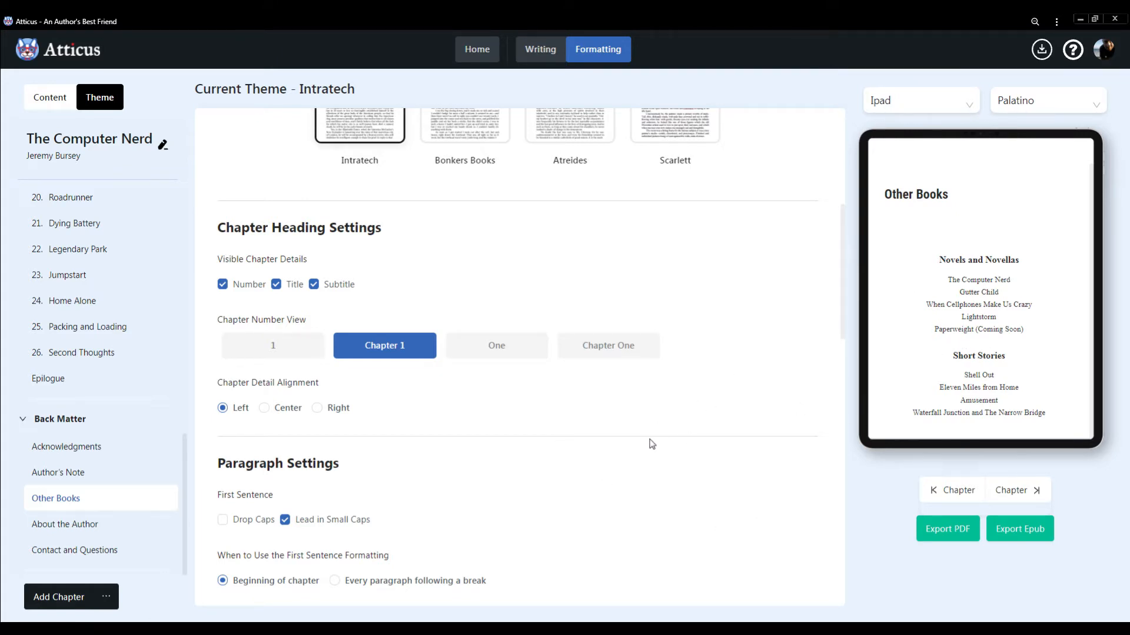
pyautogui.scroll(-15, 652, 444)
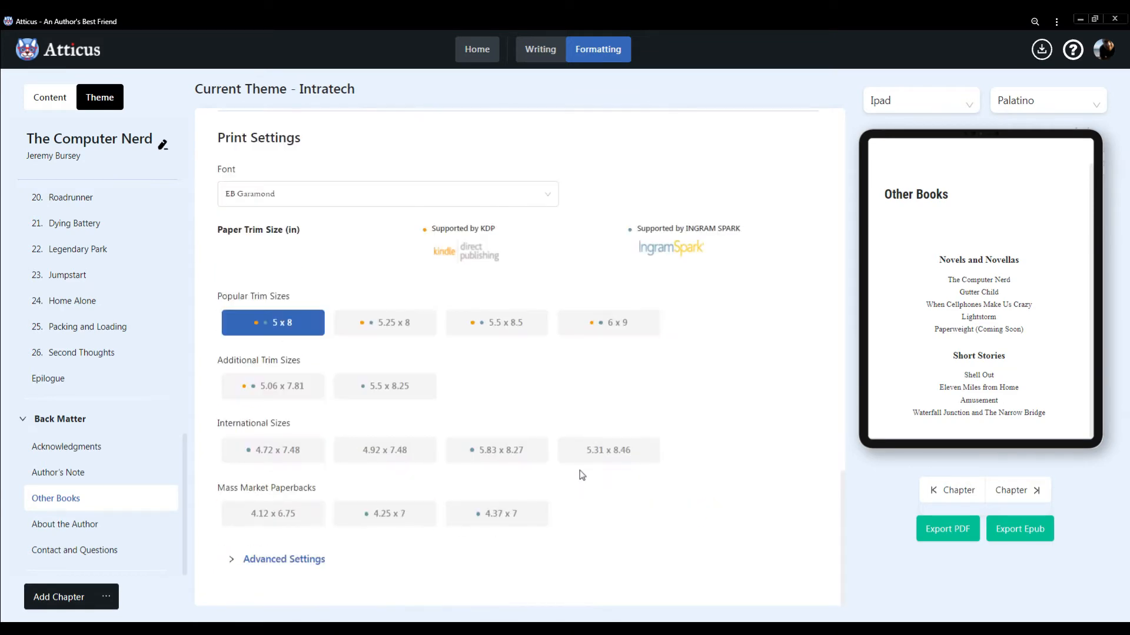
pyautogui.scroll(14, 586, 400)
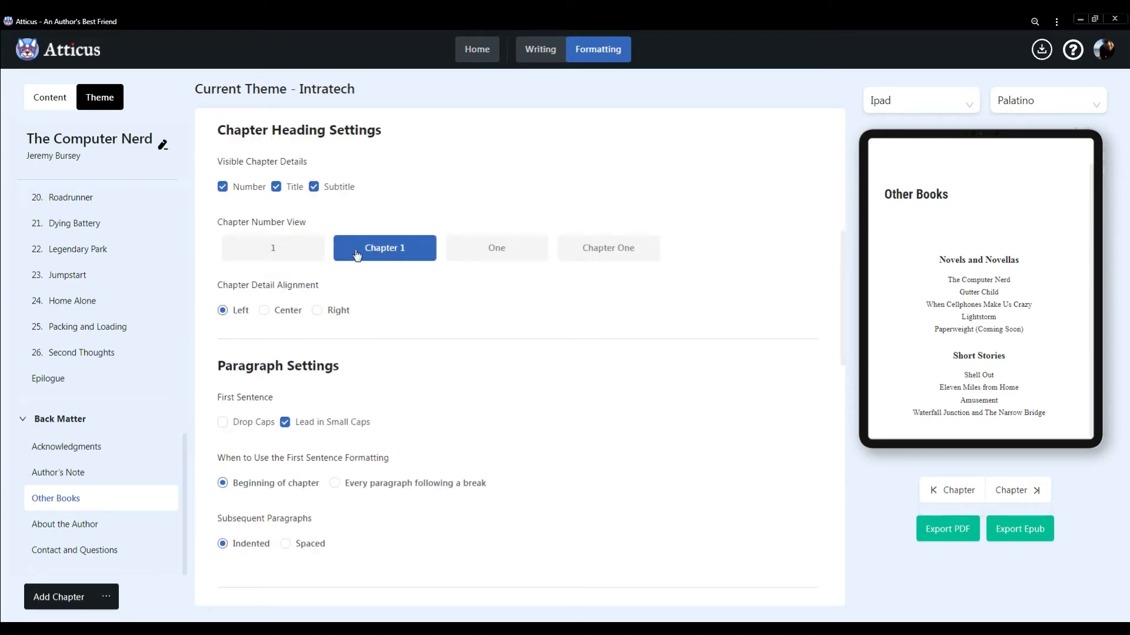
# Preview chapter 23, Jumpstart, and look through its formatted text from the chapter heading onward
pyautogui.scroll(4, 77, 382)
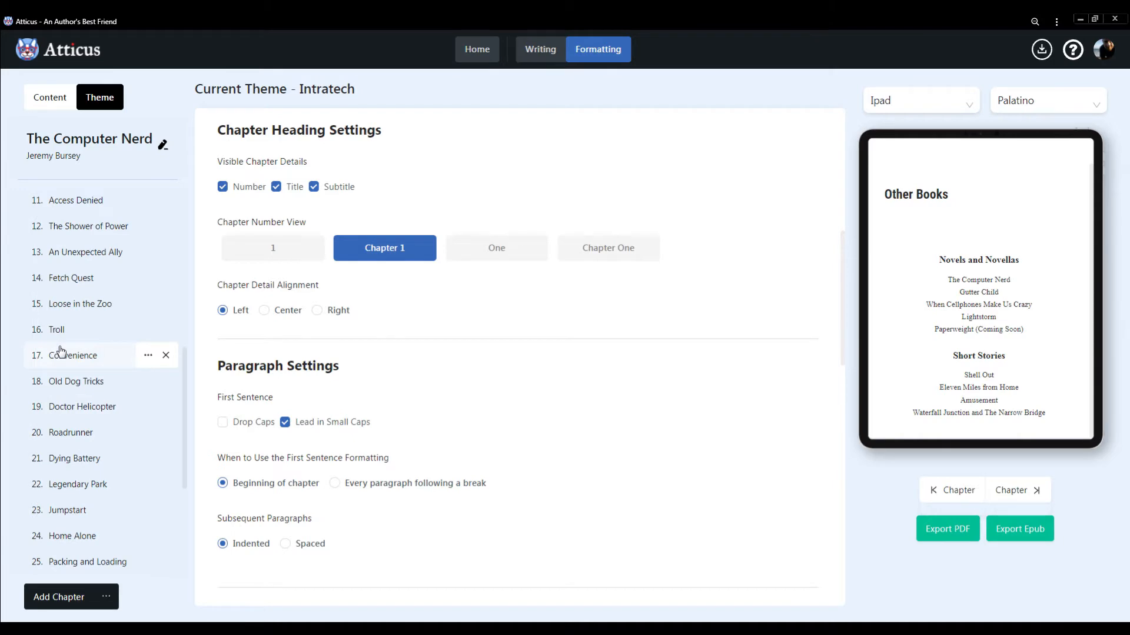
pyautogui.click(74, 510)
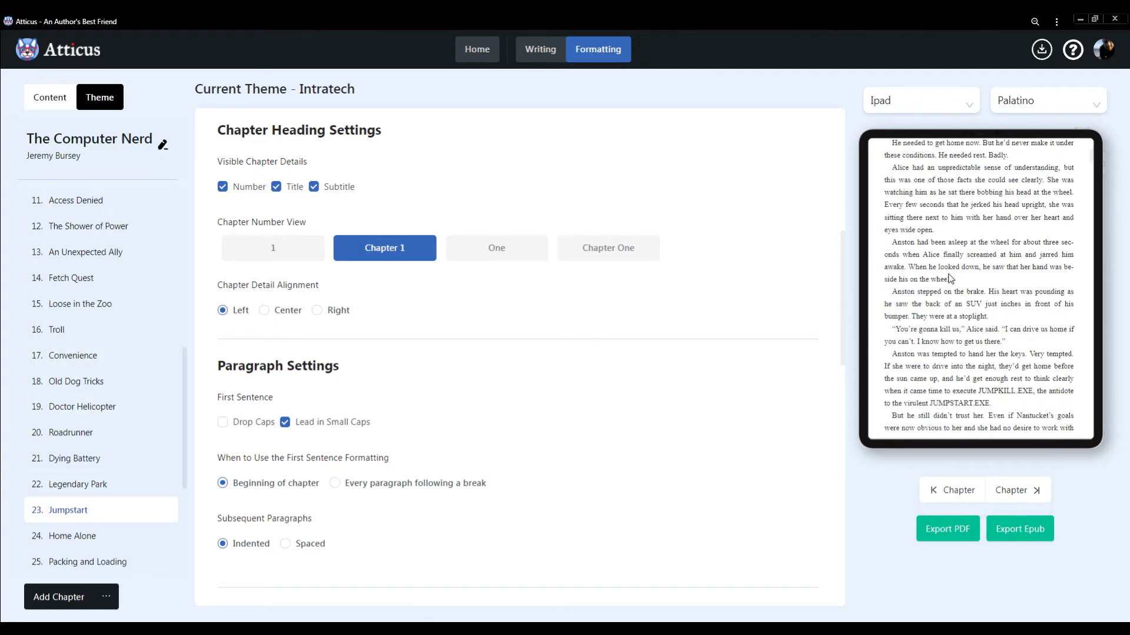
pyautogui.scroll(-10, 950, 281)
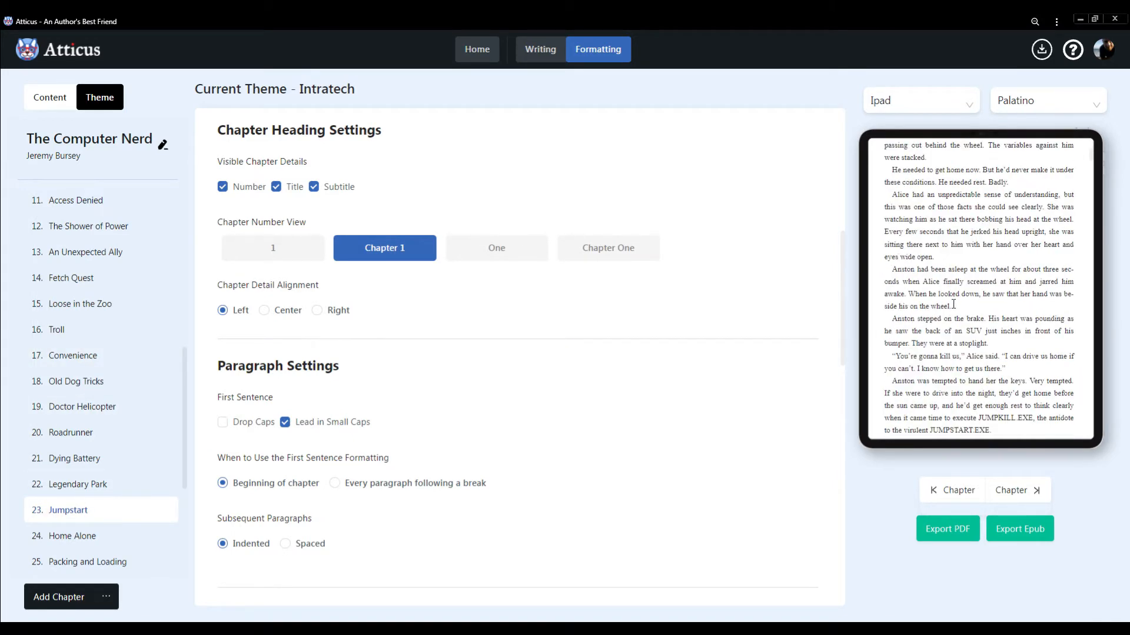
pyautogui.scroll(-10, 950, 301)
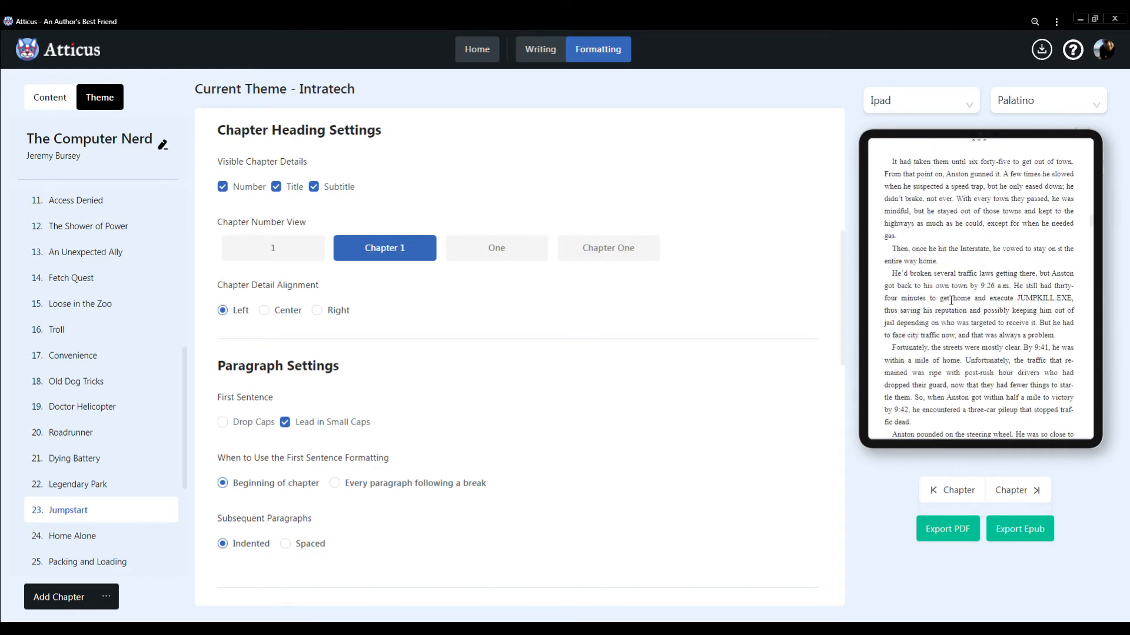
pyautogui.scroll(-10, 954, 318)
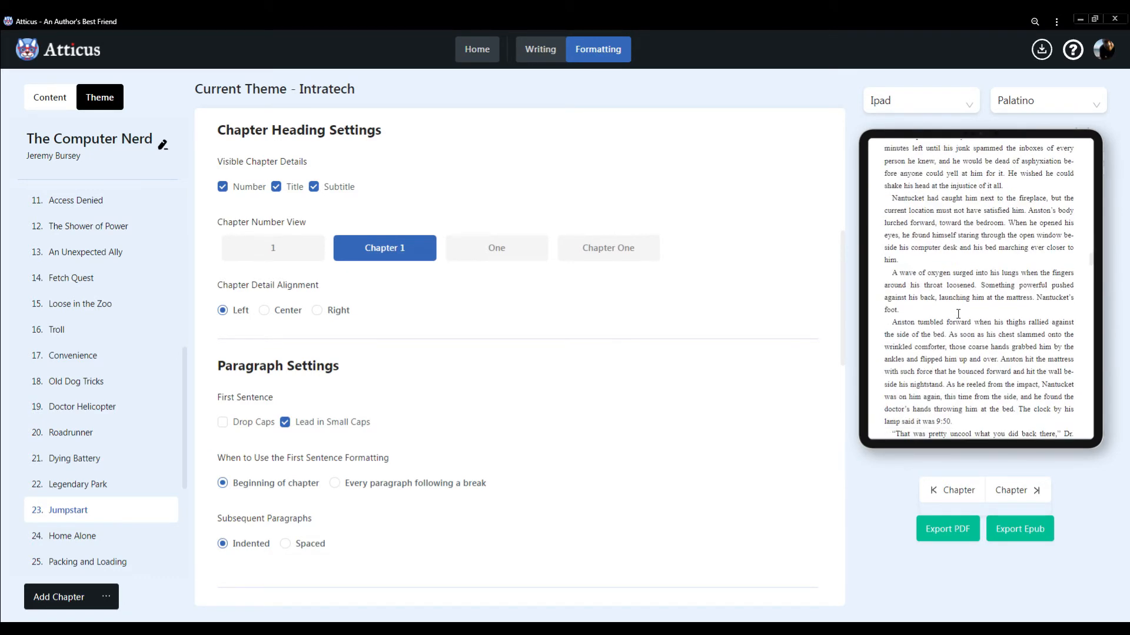
pyautogui.scroll(-10, 964, 318)
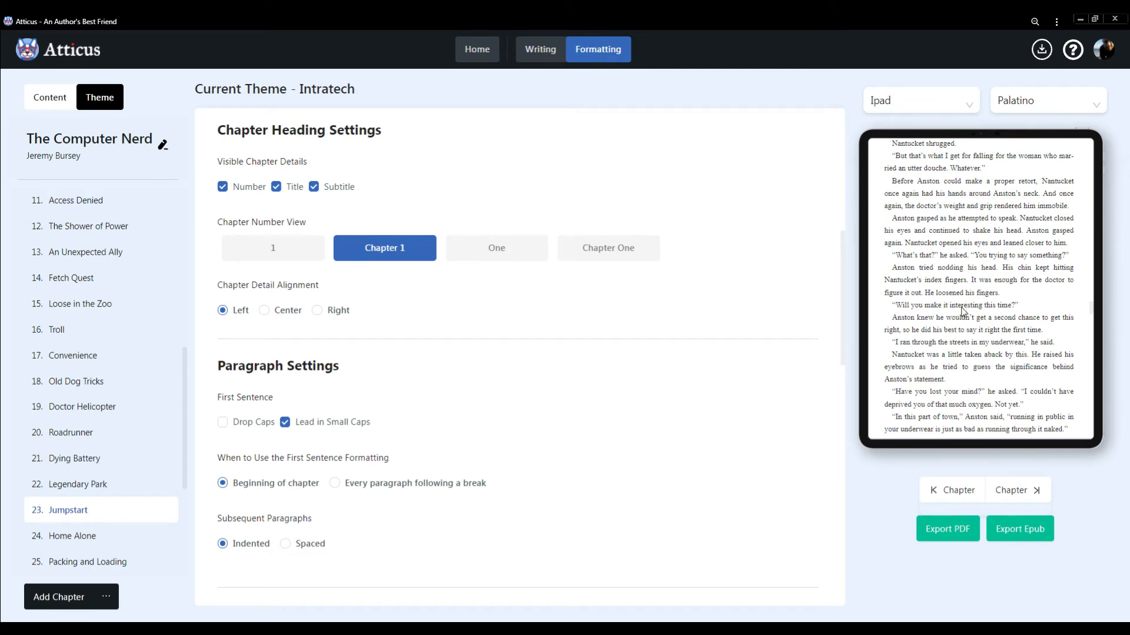
pyautogui.scroll(-10, 969, 329)
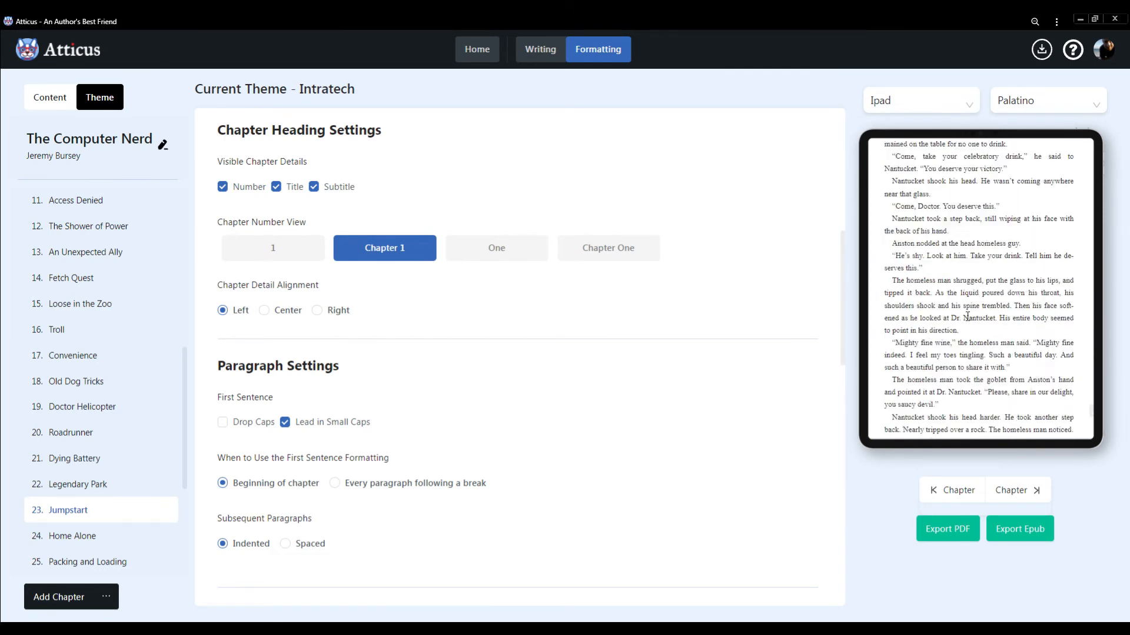
pyautogui.scroll(-10, 996, 388)
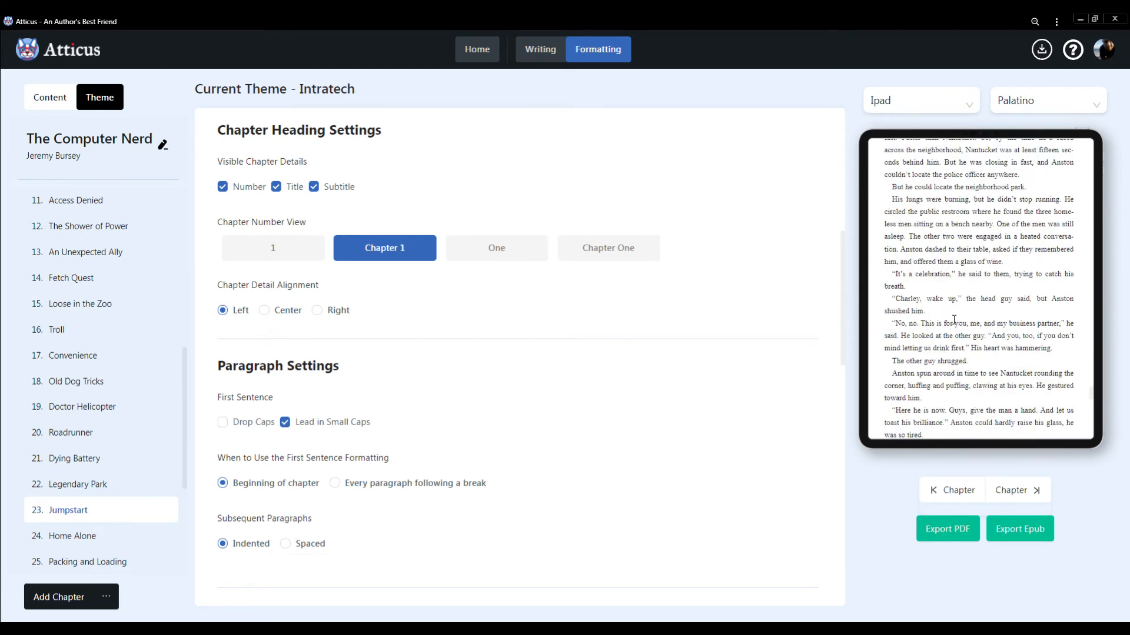
pyautogui.scroll(-10, 961, 286)
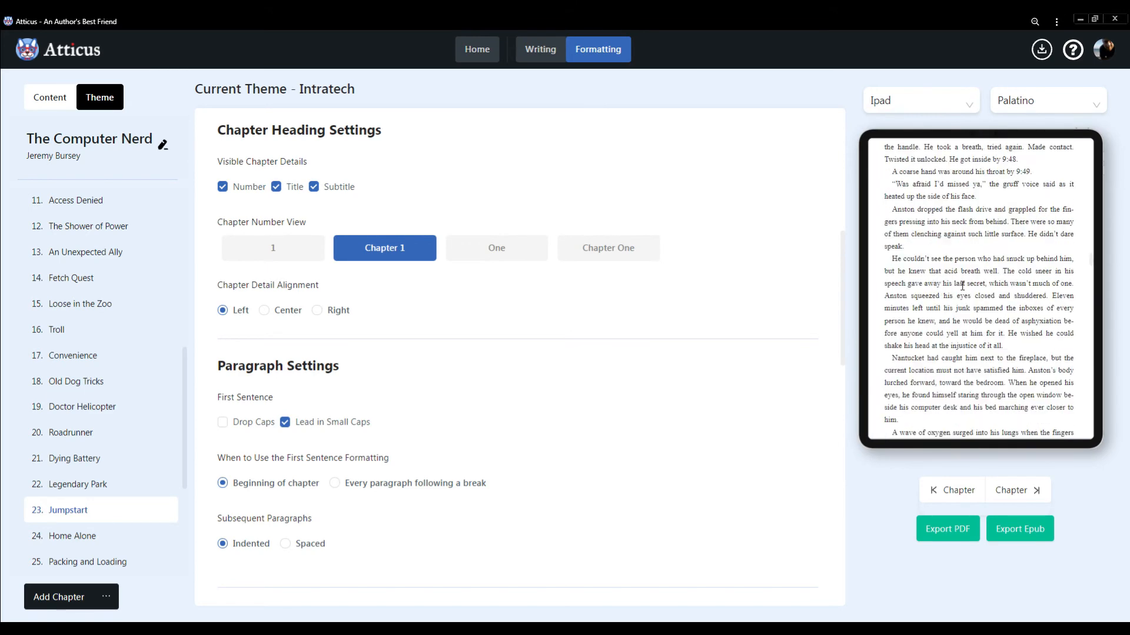
pyautogui.scroll(15, 952, 272)
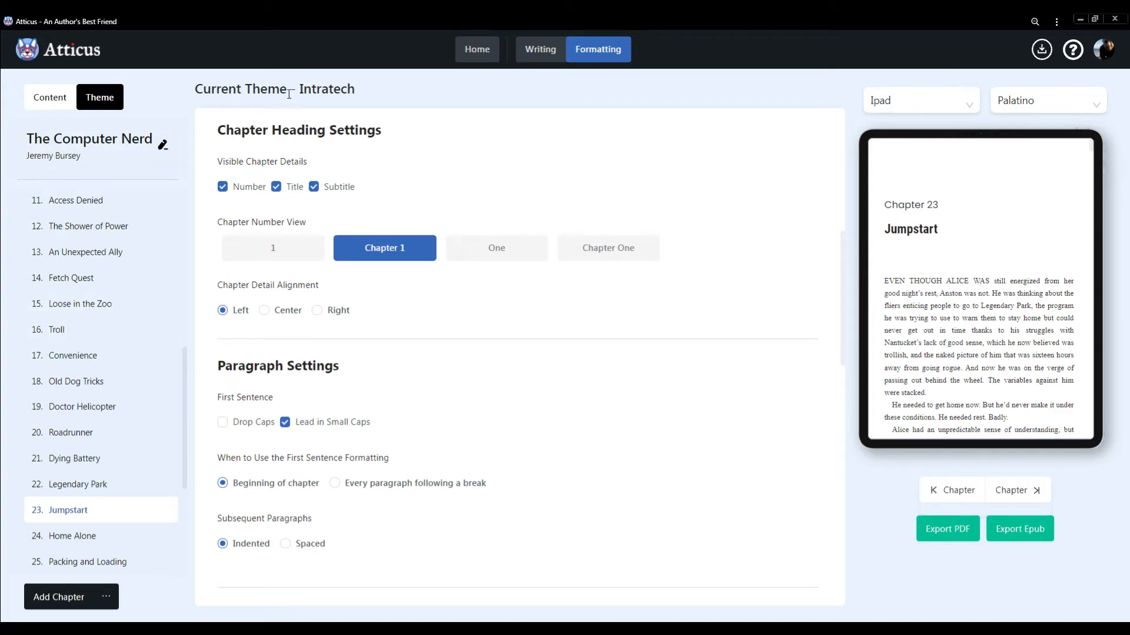
# View the Jumpstart chapter in the writing view and return to the book library
pyautogui.click(528, 52)
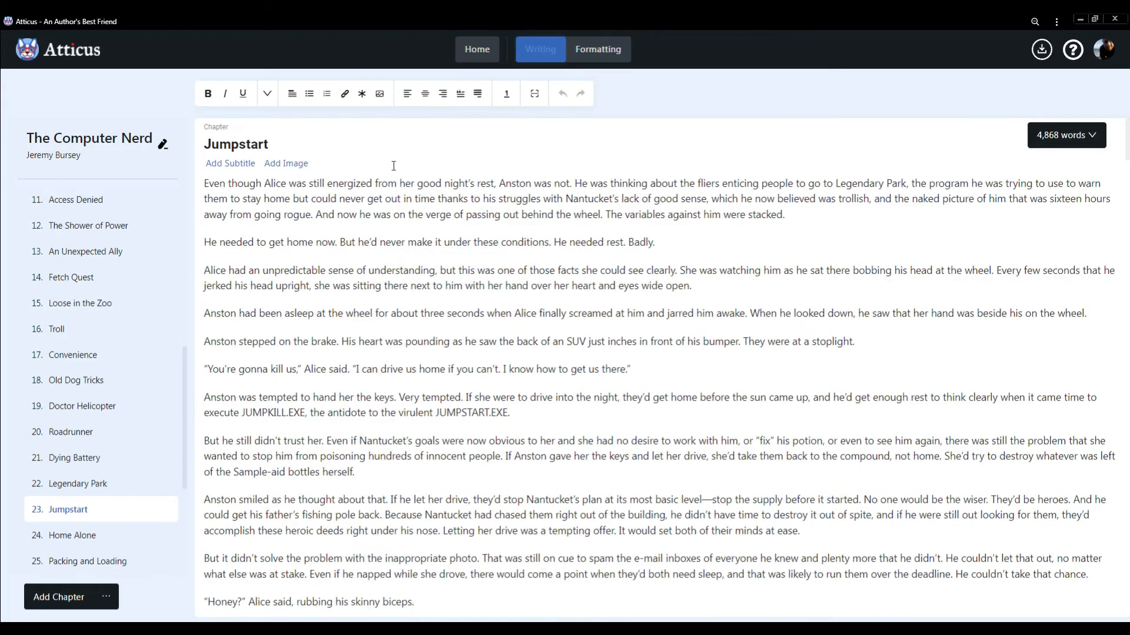
pyautogui.click(468, 56)
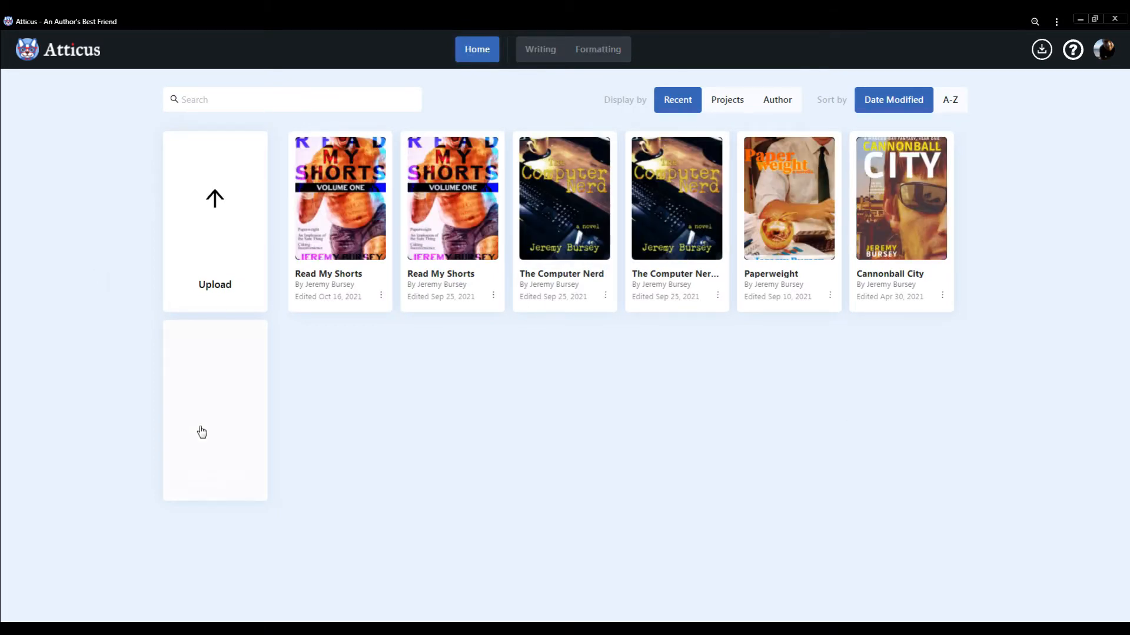
# Start a book upload with the title My Fake Story and select the existing author's name
pyautogui.click(213, 243)
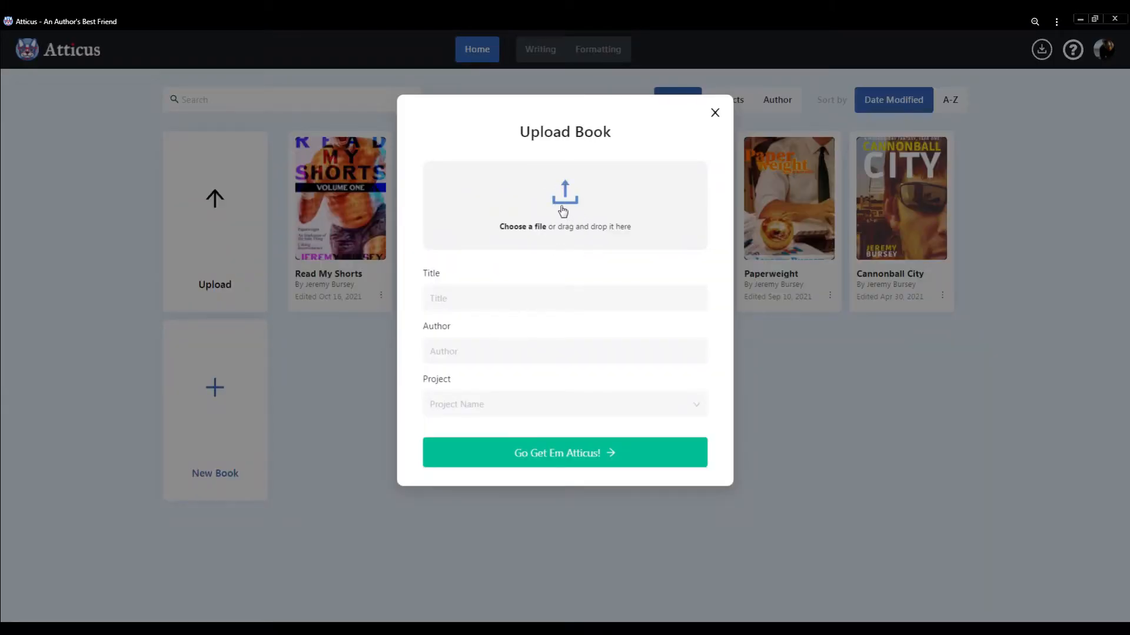
pyautogui.click(489, 295)
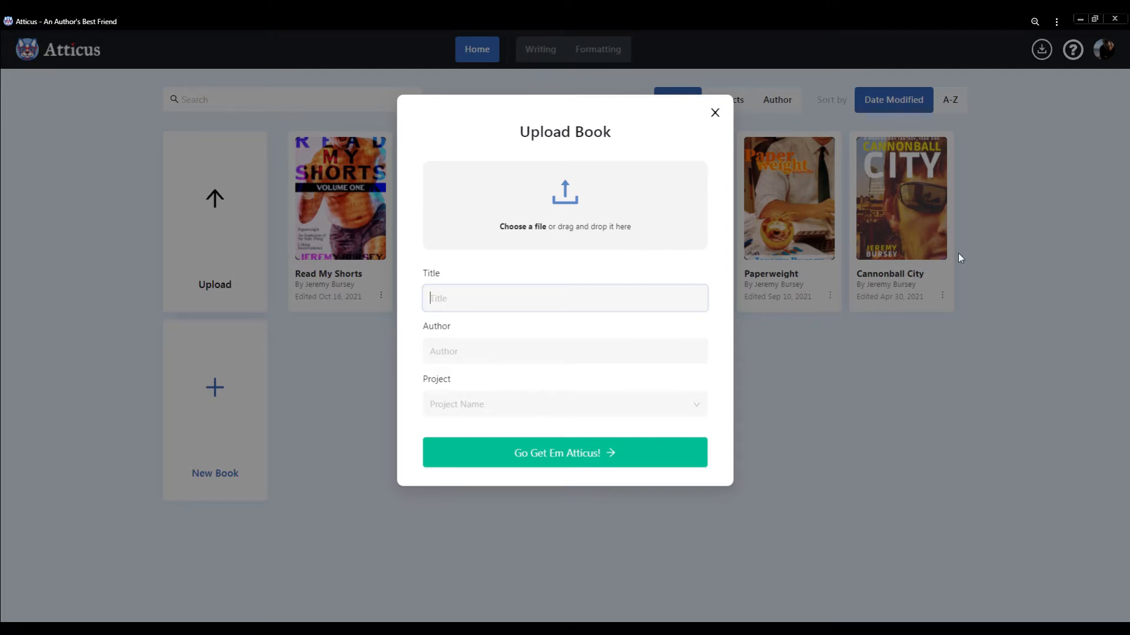
pyautogui.write('My Fake Story')
pyautogui.click(544, 348)
pyautogui.click(483, 382)
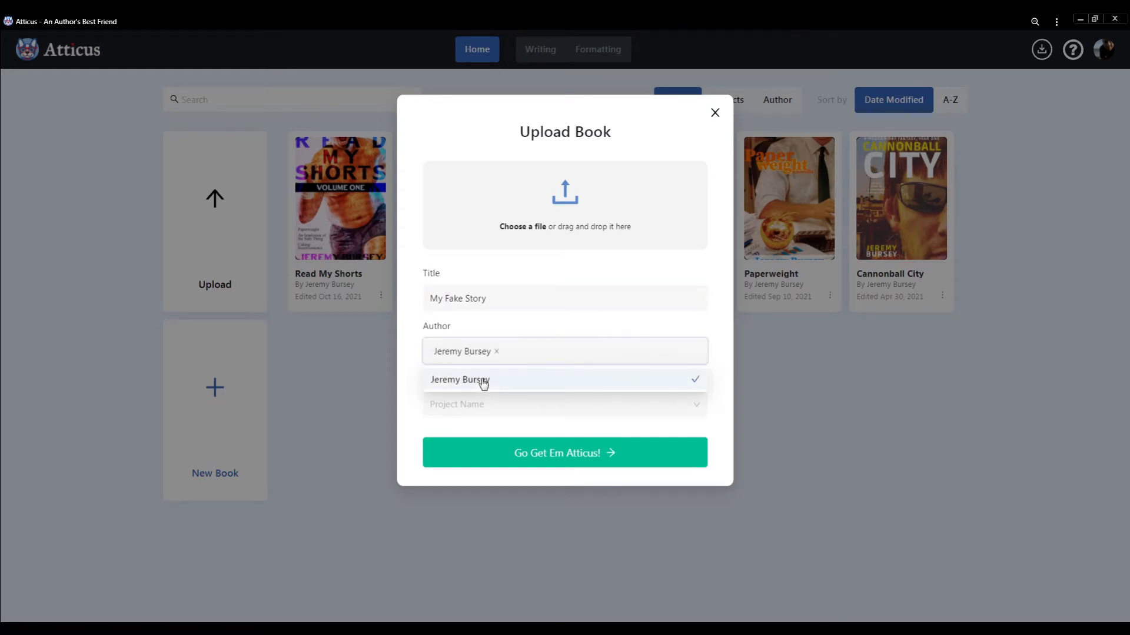
# Assign the book upload to a new project named Test Project
pyautogui.click(478, 406)
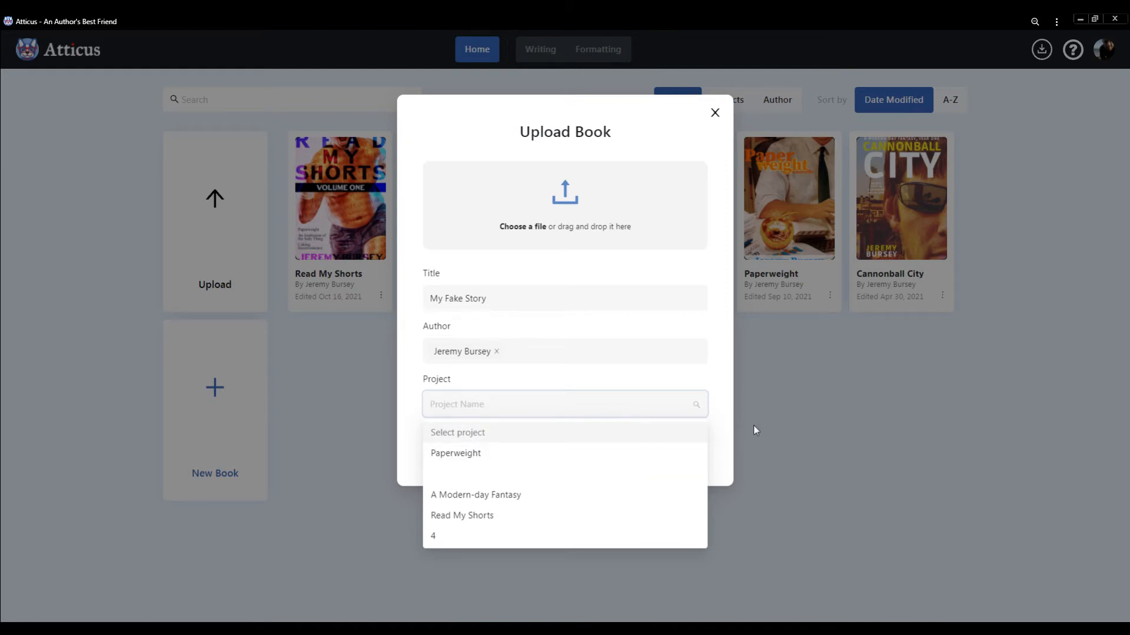
pyautogui.write('Test Project')
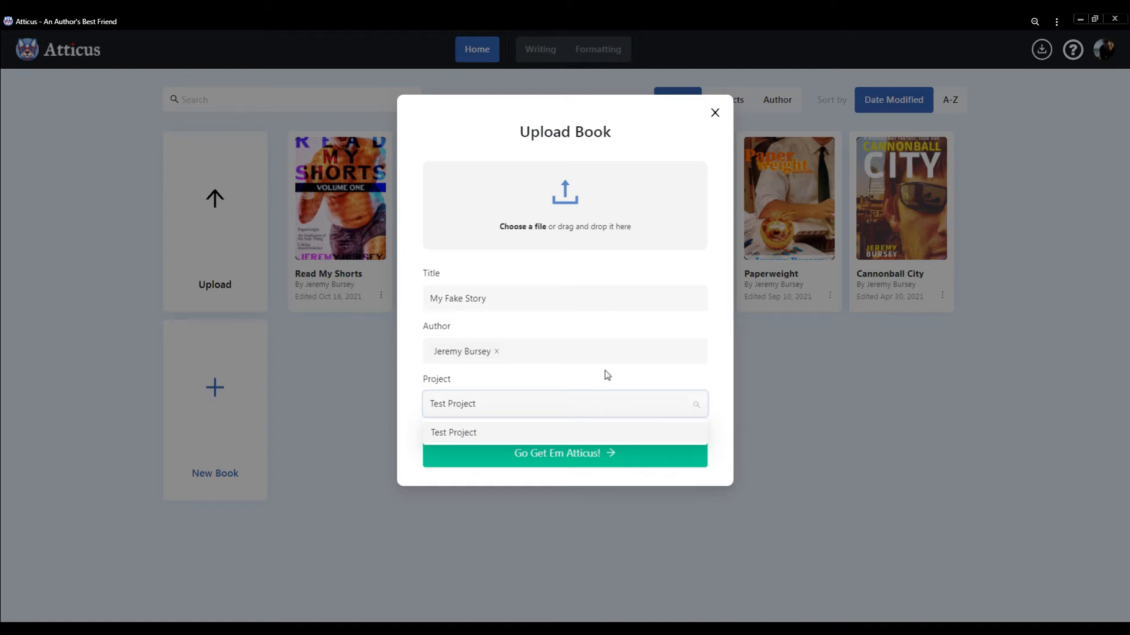
pyautogui.click(637, 383)
pyautogui.click(524, 405)
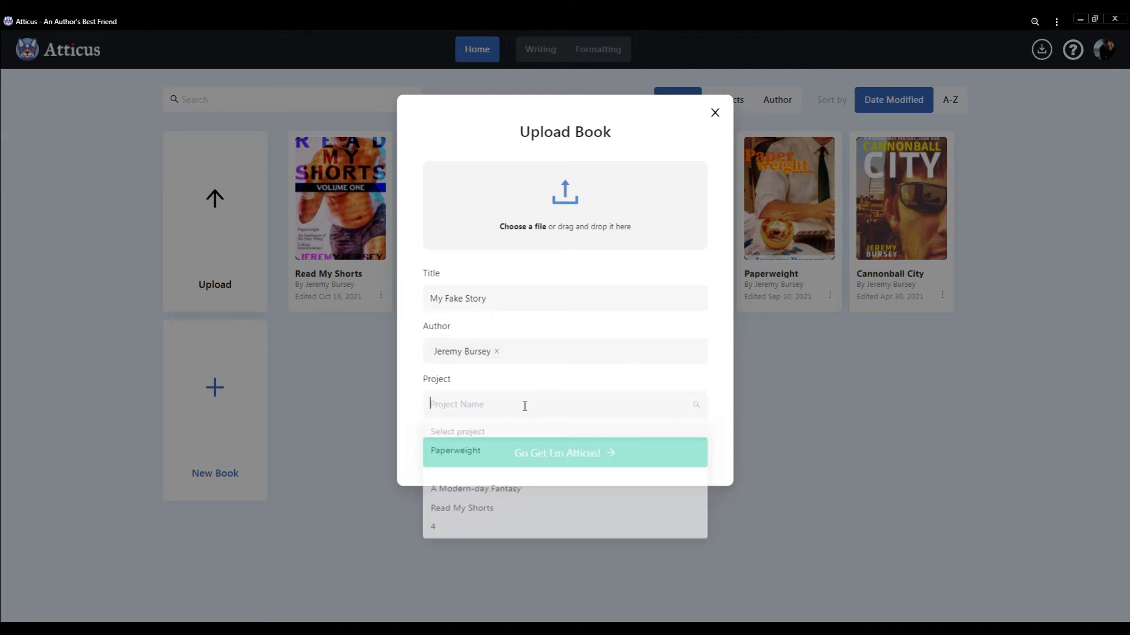
pyautogui.write('T')
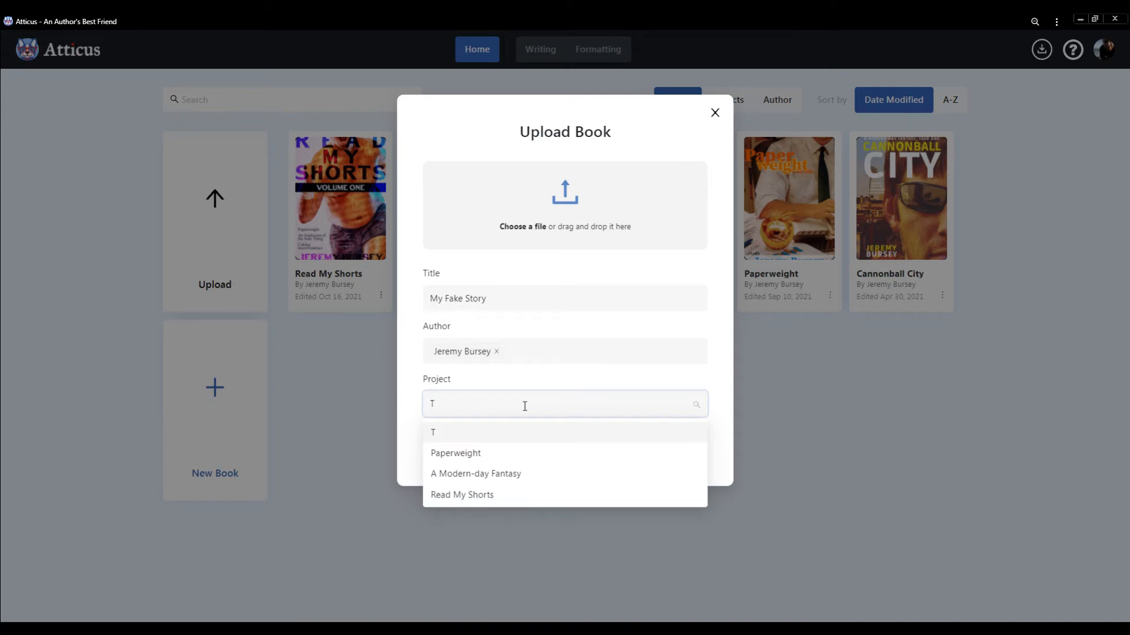
pyautogui.write('est Project')
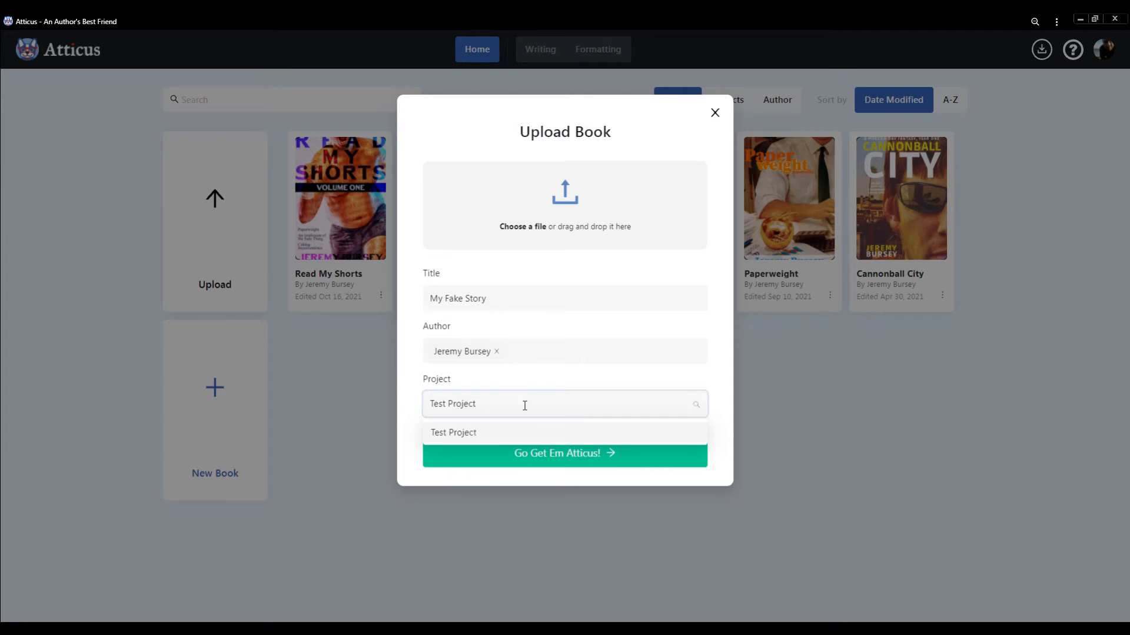
pyautogui.press('Return')
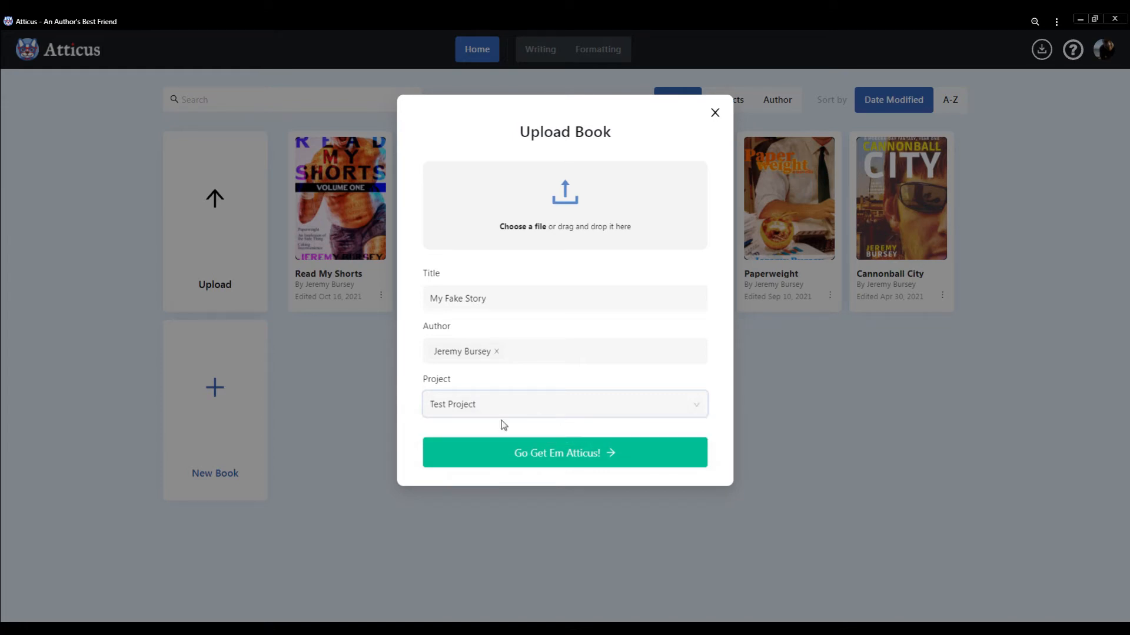
# Try to submit the upload without a file, open the file chooser, and cancel the book upload
pyautogui.click(553, 456)
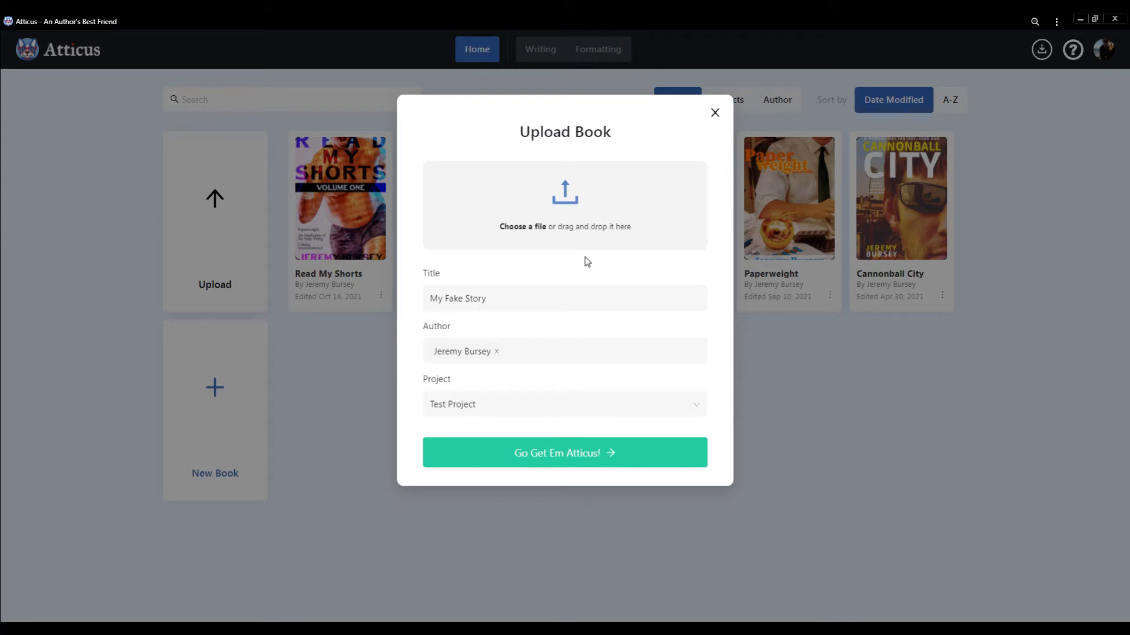
pyautogui.click(608, 460)
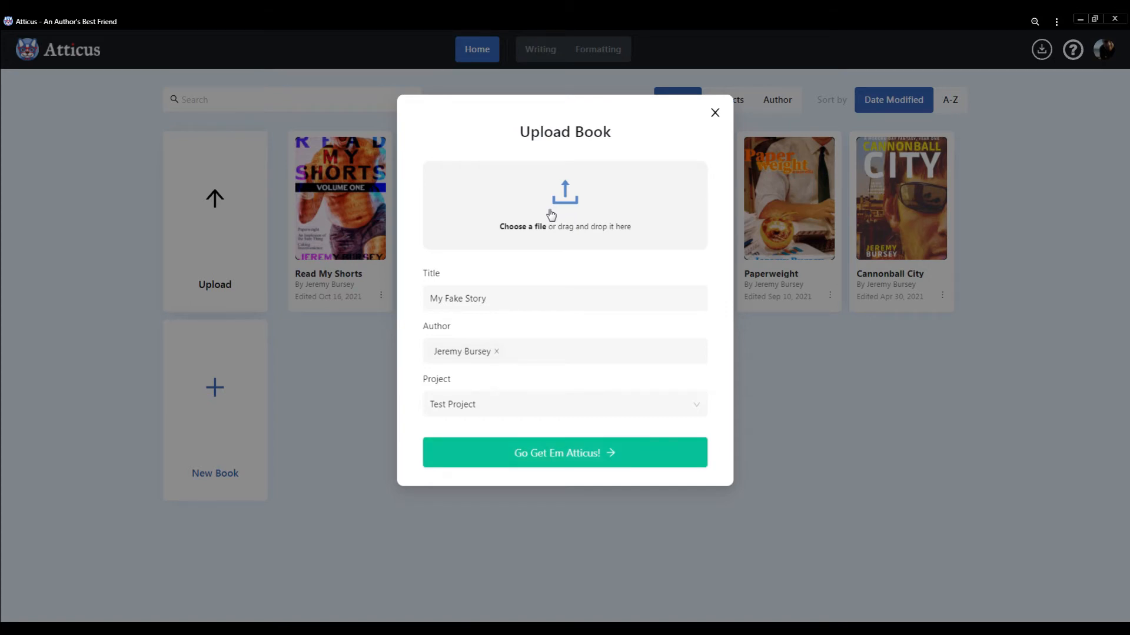
pyautogui.click(550, 215)
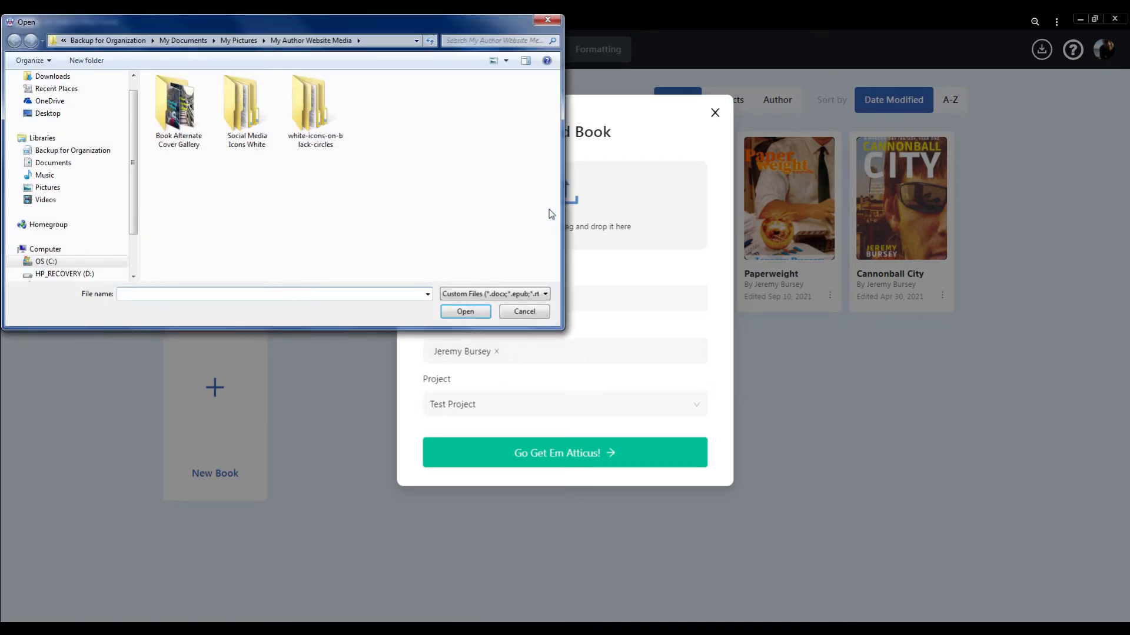
pyautogui.click(524, 312)
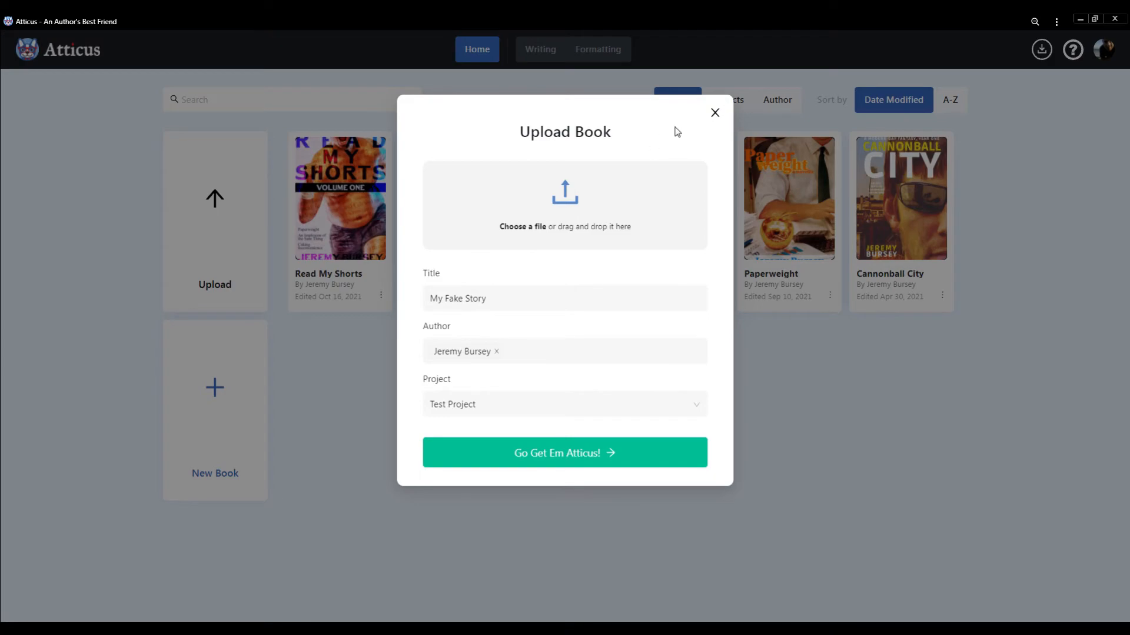
pyautogui.click(715, 114)
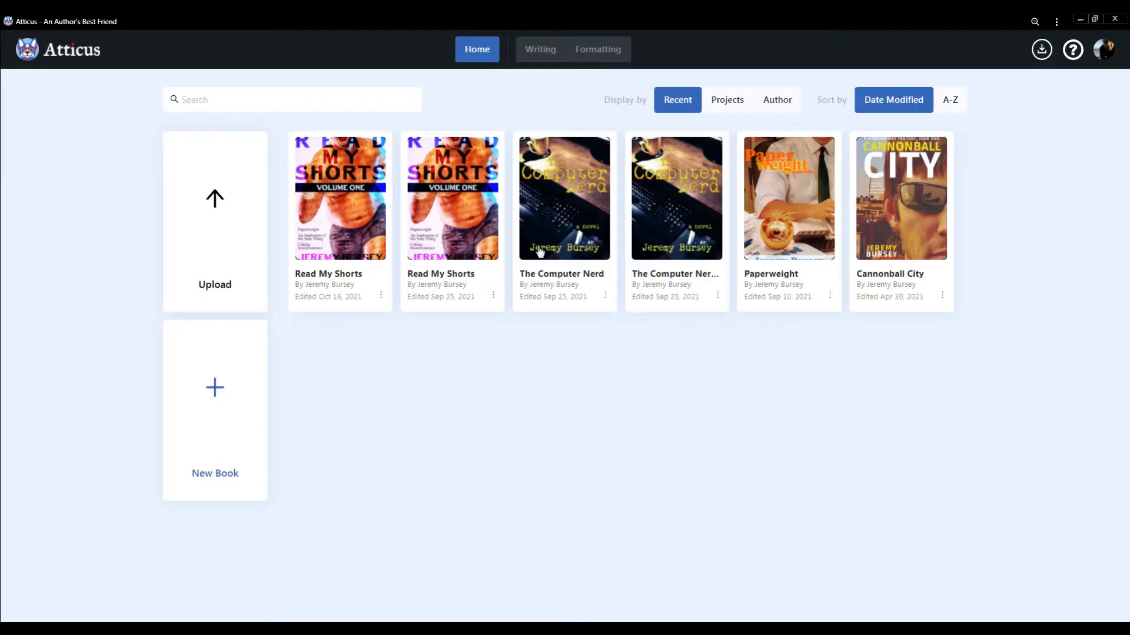
# Start a new book titled Test Book and select the existing author's name
pyautogui.click(218, 417)
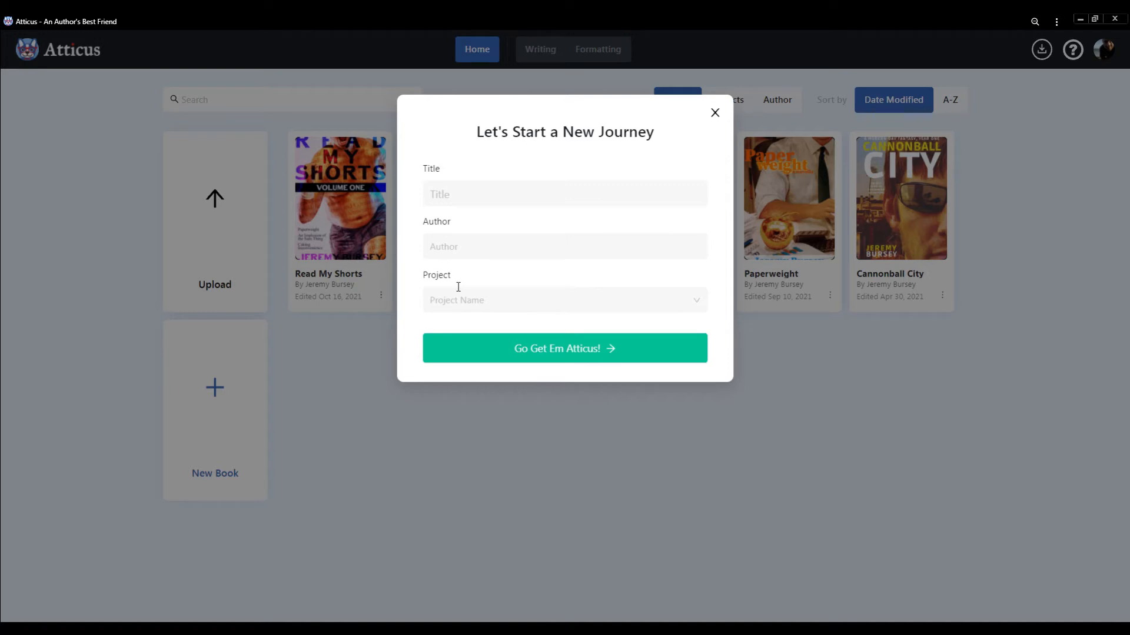
pyautogui.click(475, 195)
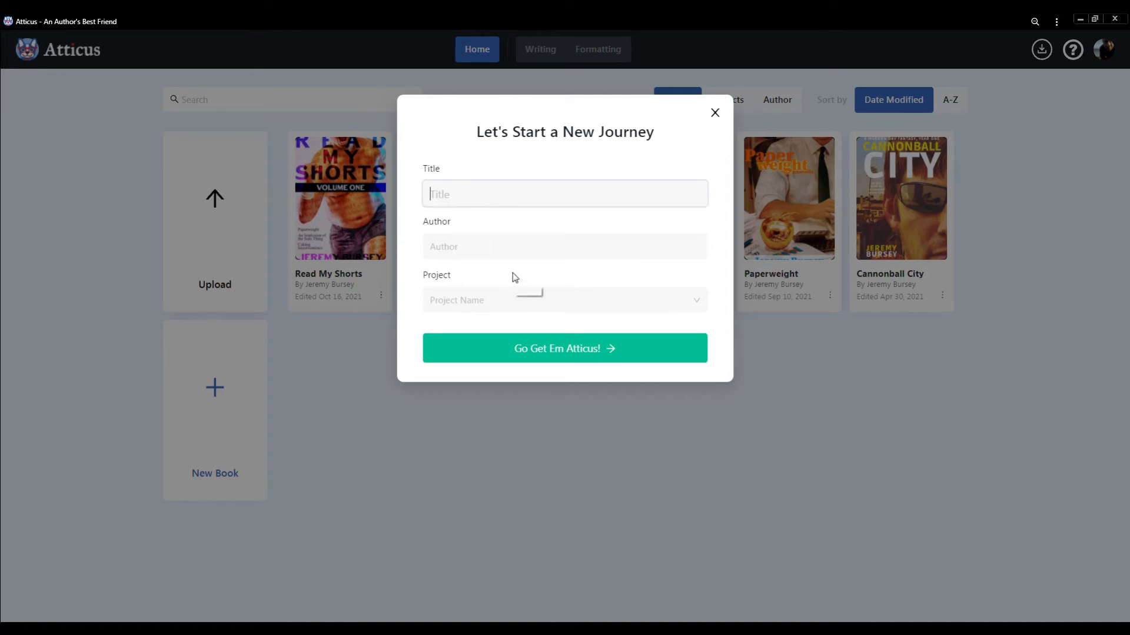
pyautogui.write('Test Book')
pyautogui.click(481, 254)
pyautogui.click(473, 274)
# Assign the new book to a project named Test Project and create the book
pyautogui.click(465, 307)
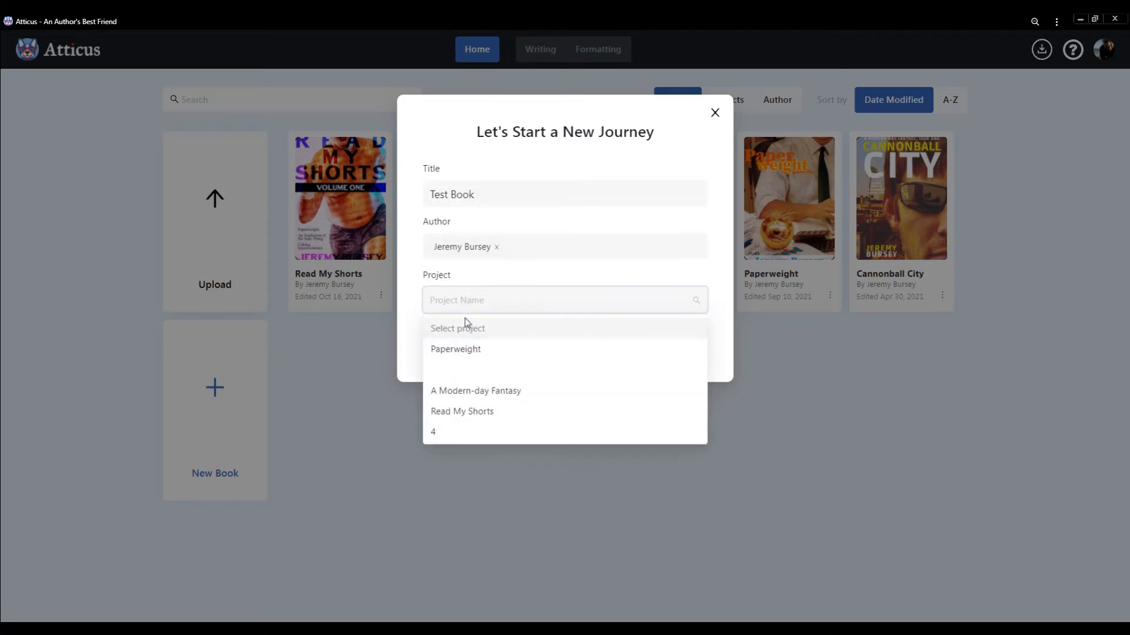
pyautogui.write('T')
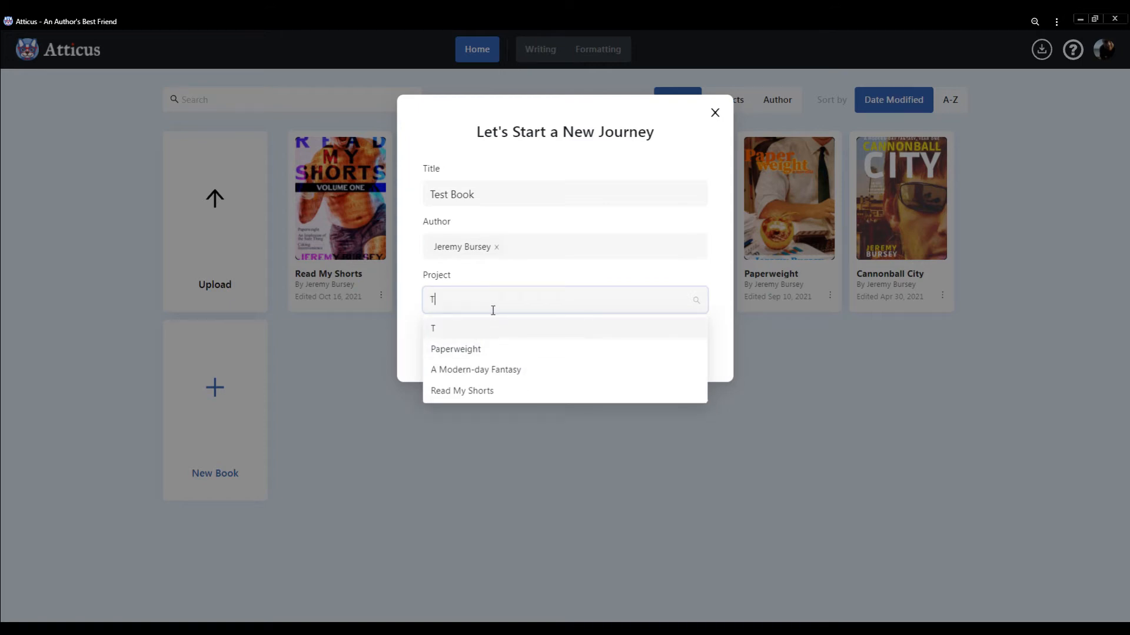
pyautogui.write('est Project')
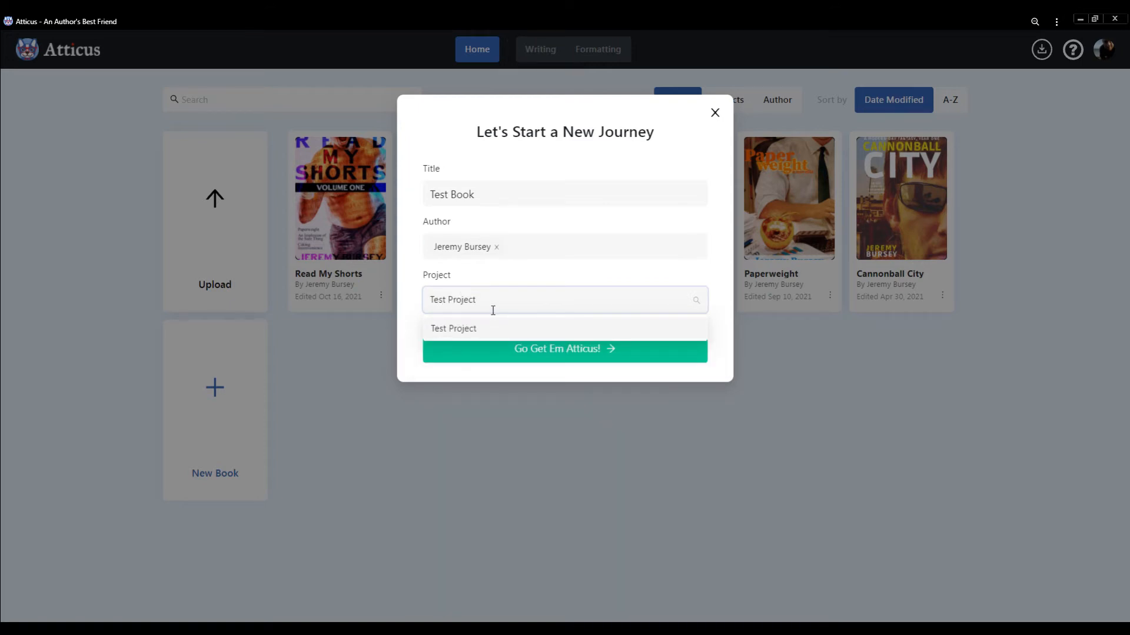
pyautogui.press('Return')
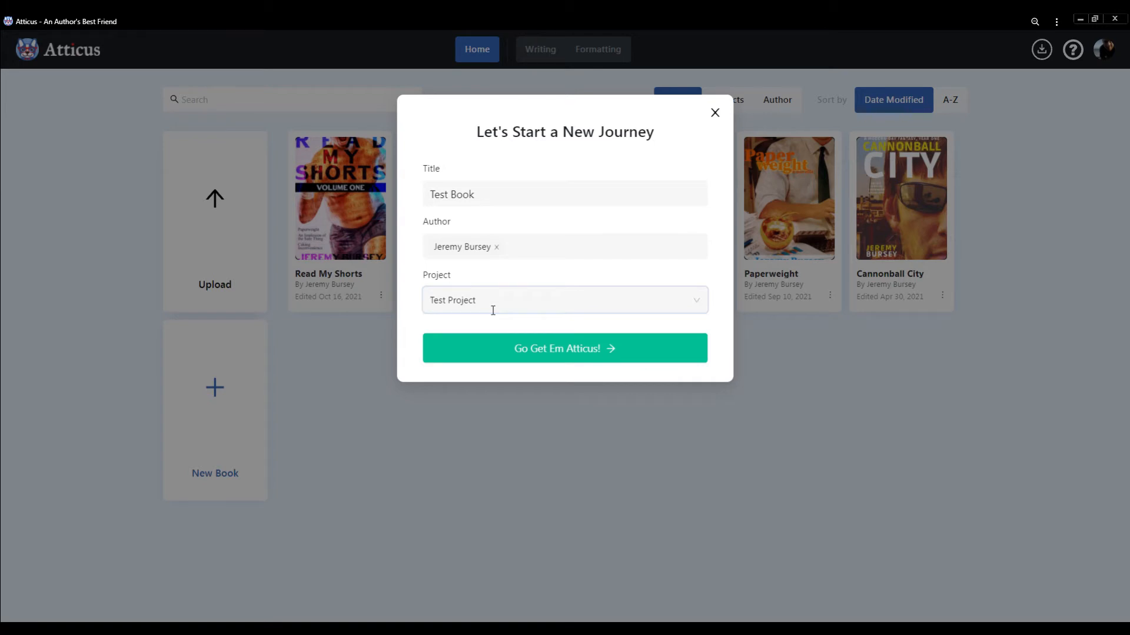
pyautogui.click(565, 352)
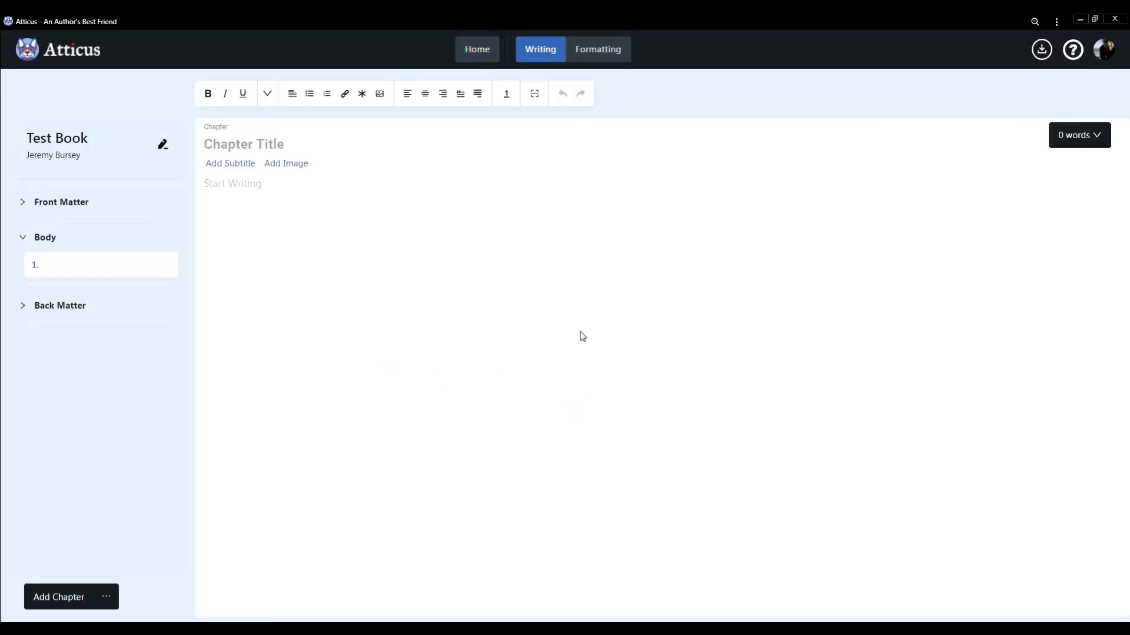
# Title the book's first body chapter "My First Chapter"
pyautogui.moveTo(90, 254)
pyautogui.write('My D')
pyautogui.press('BackSpace')
pyautogui.write('F')
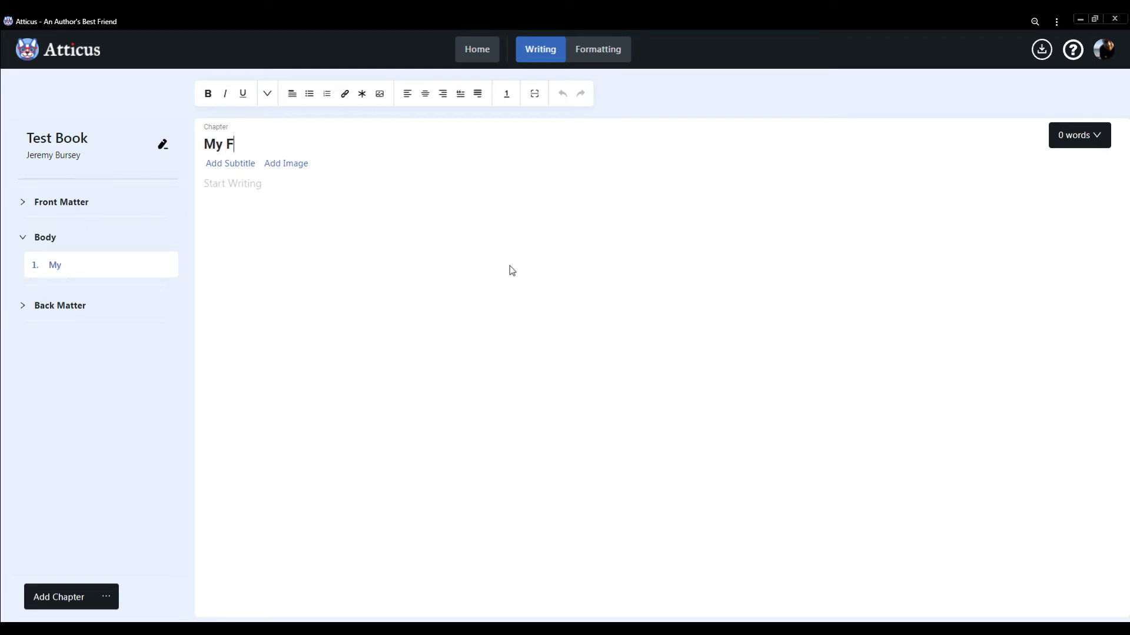
pyautogui.write('irst Chapter')
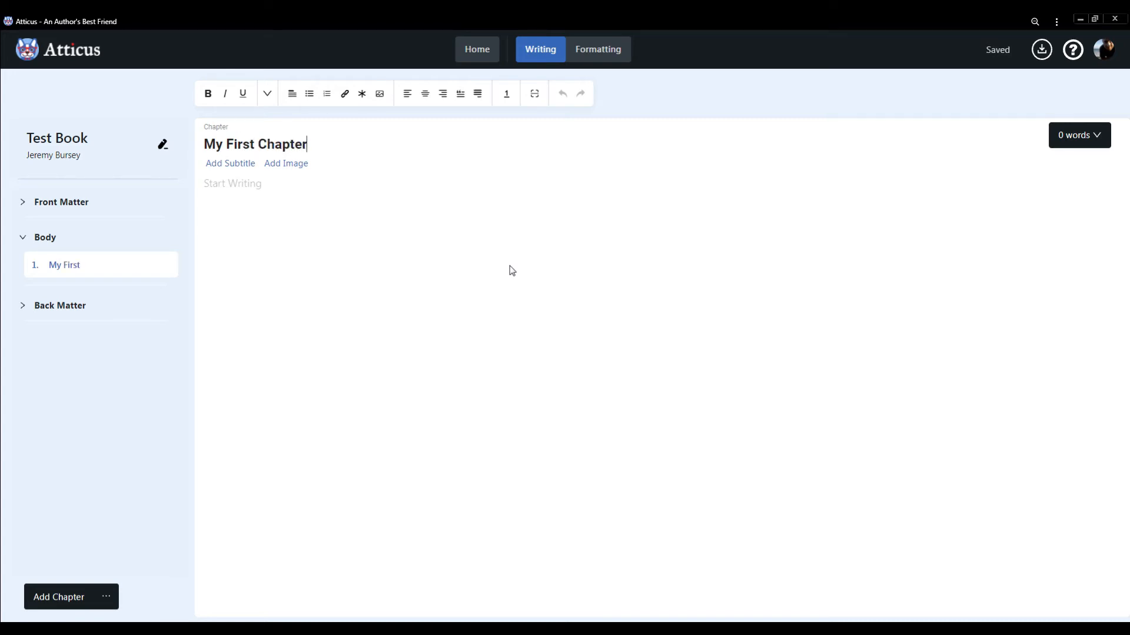
pyautogui.press('Return')
# Add a subtitle reading "I Awesome" to My First Chapter and try the chapter image option
pyautogui.click(224, 164)
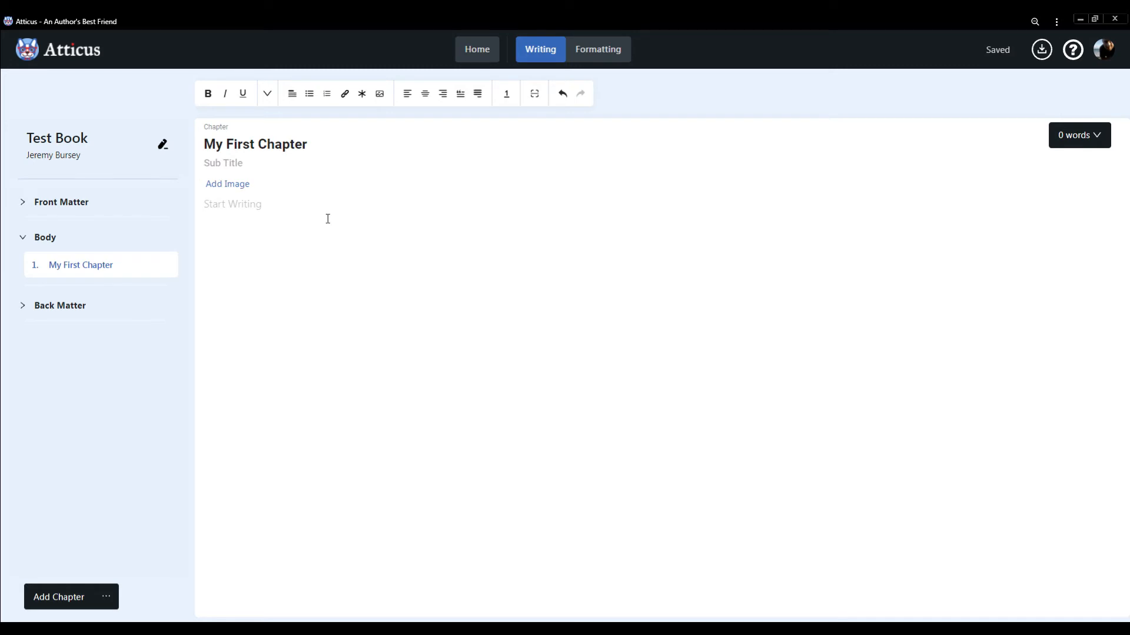
pyautogui.write('I W')
pyautogui.press('BackSpace')
pyautogui.write('we')
pyautogui.write(' Awesome')
pyautogui.click(383, 278)
pyautogui.click(233, 185)
# Look at the chapter preview, personal themes and Atticus themes in the formatting view, and return to writing
pyautogui.click(594, 57)
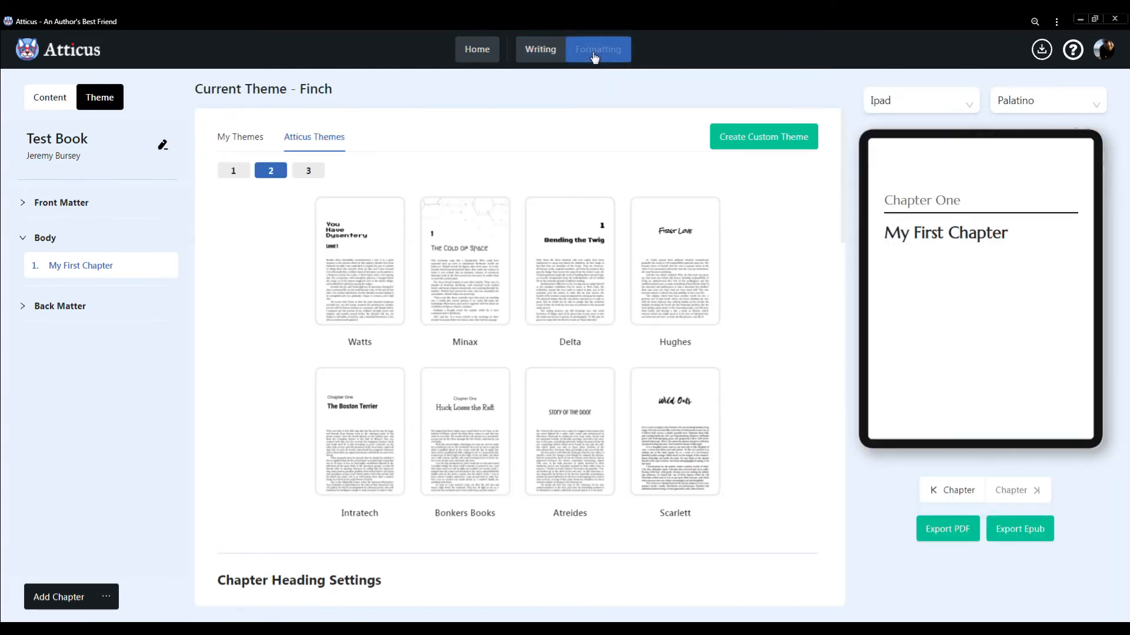
pyautogui.moveTo(81, 273)
pyautogui.click(250, 138)
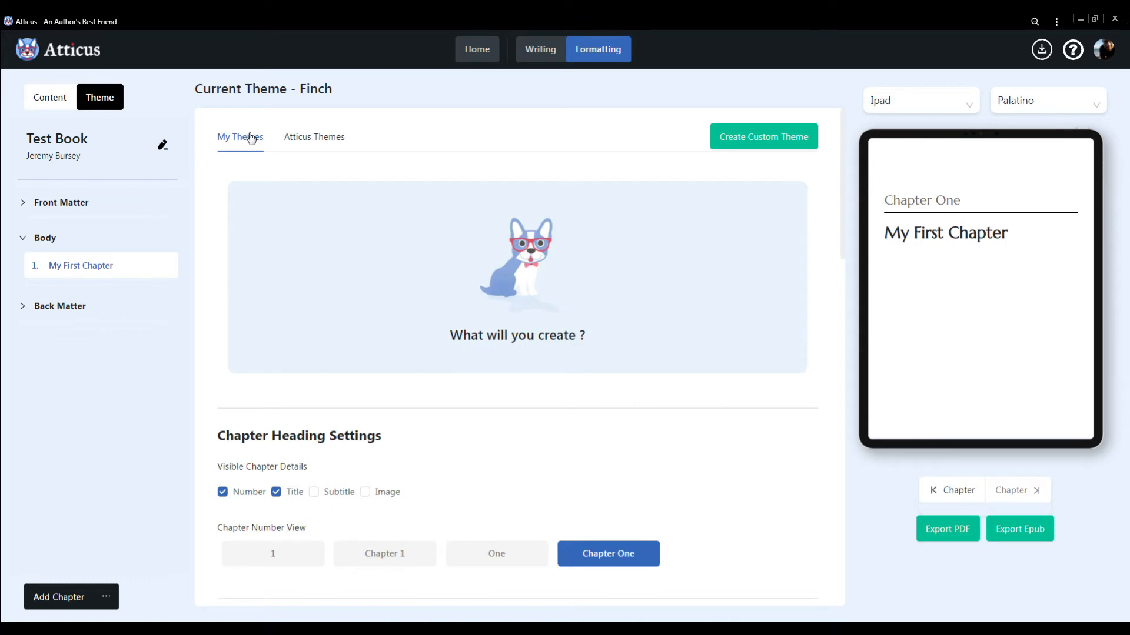
pyautogui.click(321, 140)
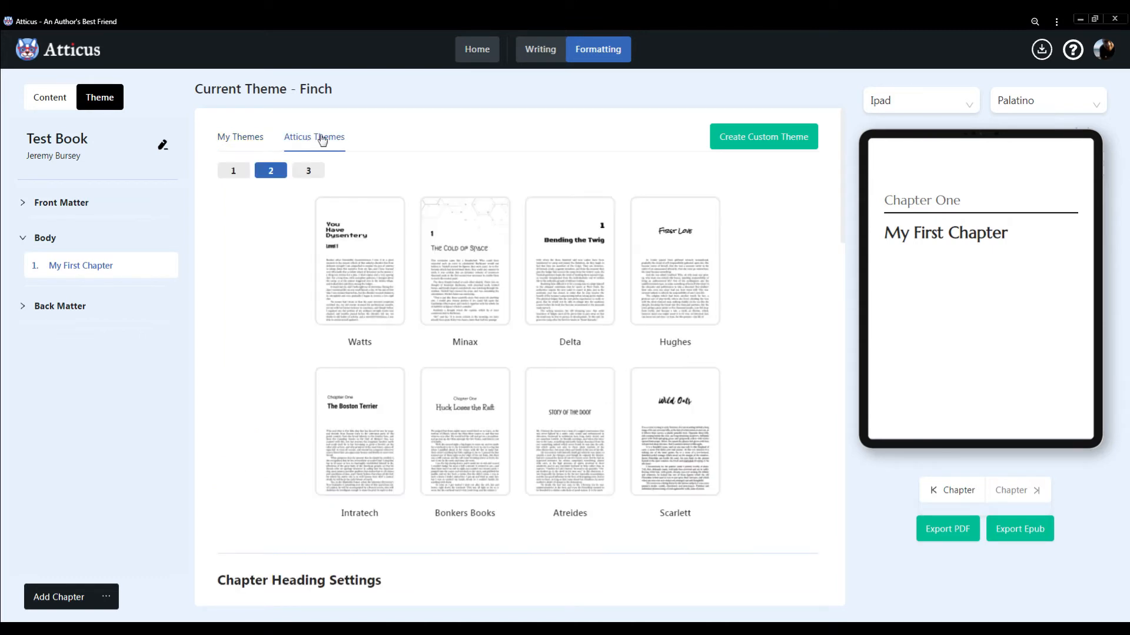
pyautogui.click(528, 56)
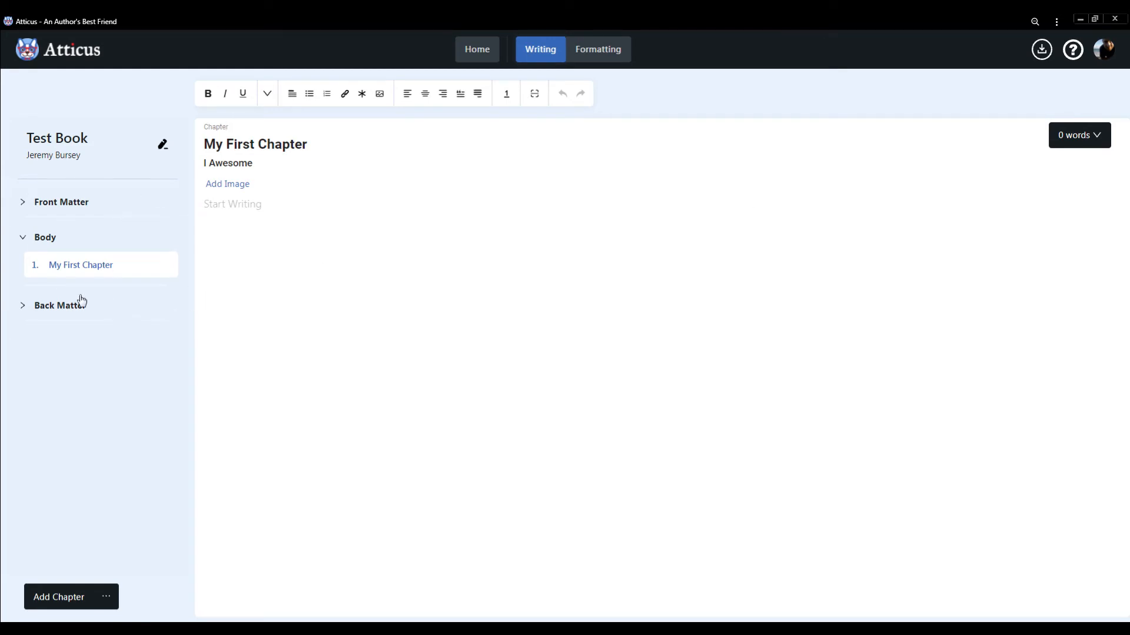
# Correct the subtitle of My First Chapter to "It's Awesome"
pyautogui.click(251, 207)
pyautogui.write("t's")
# Begin the chapter body with "So, the best part about writing in a browser is that I can write it wherever I am."
pyautogui.click(220, 204)
pyautogui.write('So, the best part about writing in a browser i')
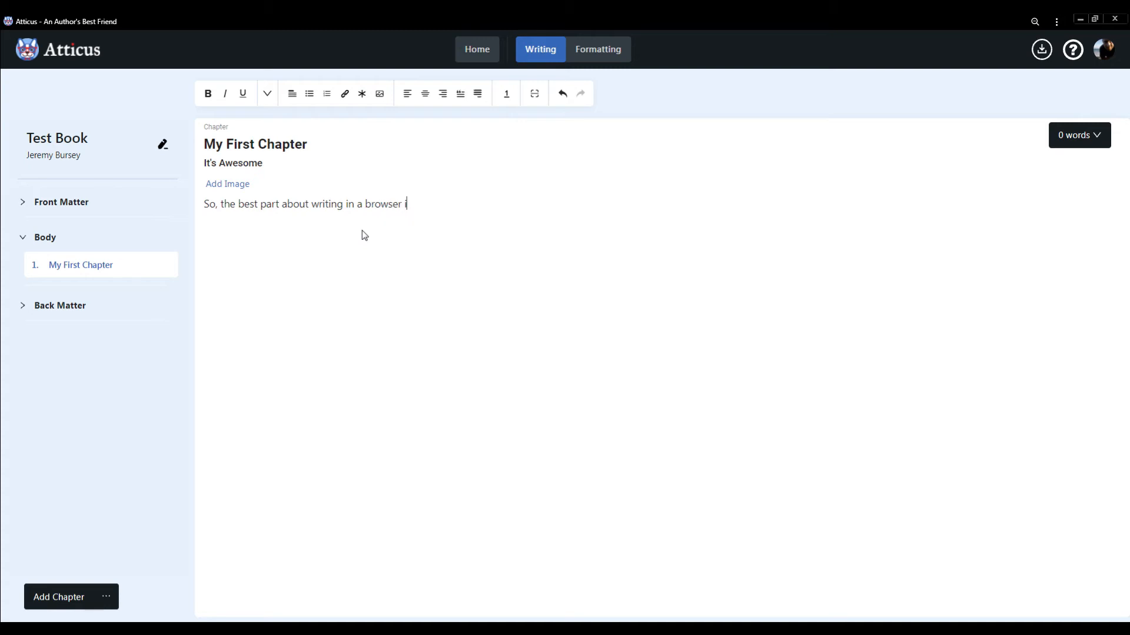
pyautogui.write('s that I can write it wherev')
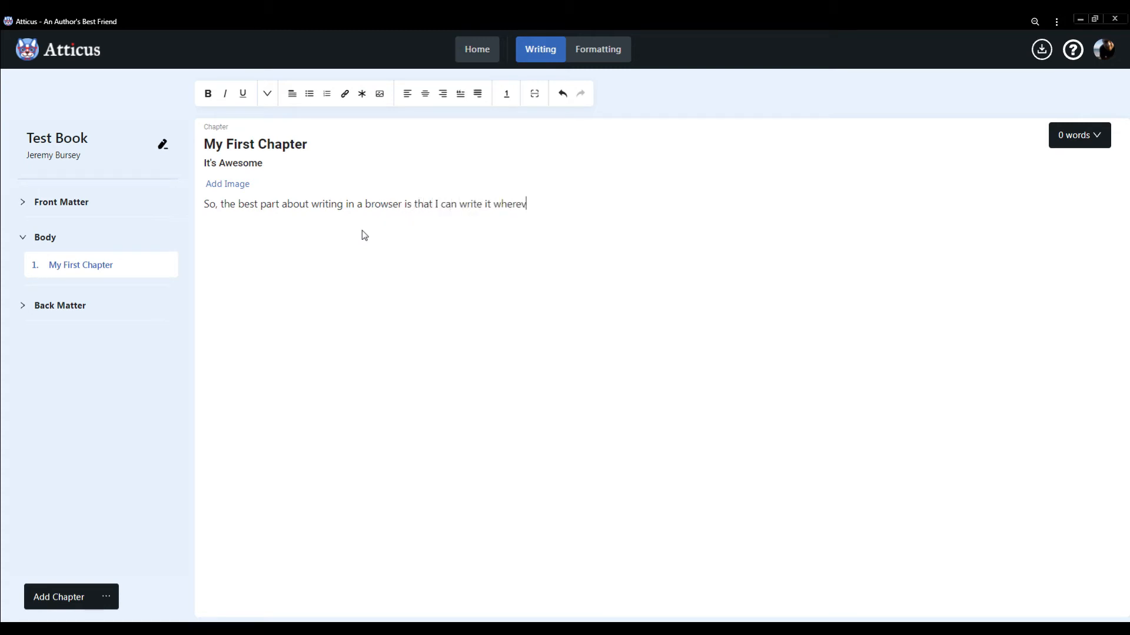
pyautogui.write('er I am. But the limit')
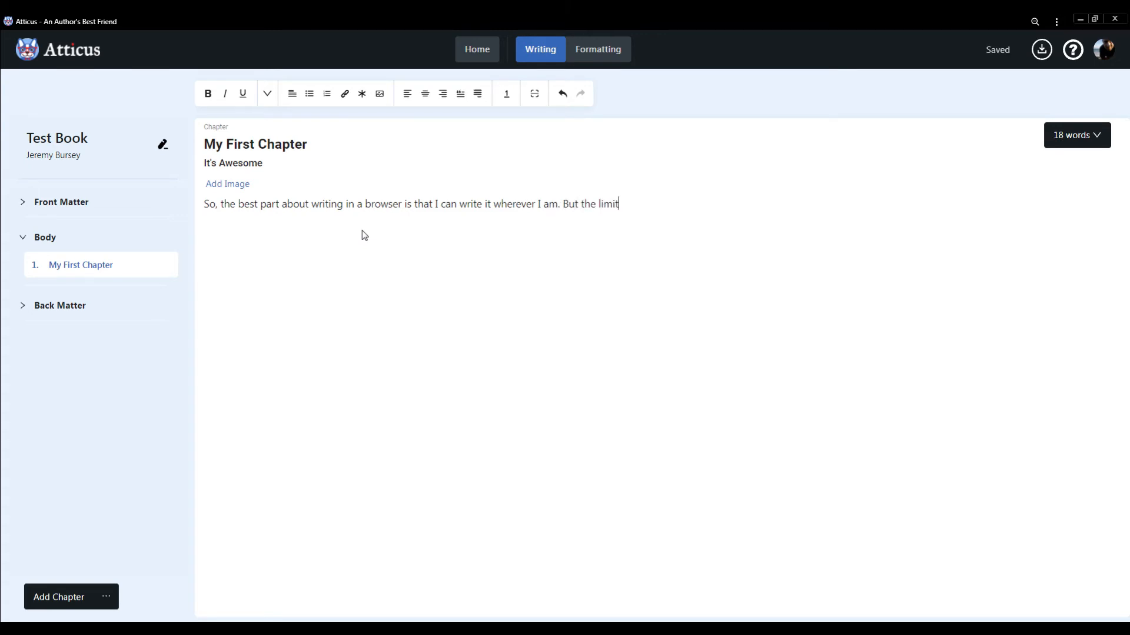
# Continue with "But the limitation, as one could expect, is that writing in a browser can be laggy if your system is underpowered."
pyautogui.write('ation, as one could expect, is that ')
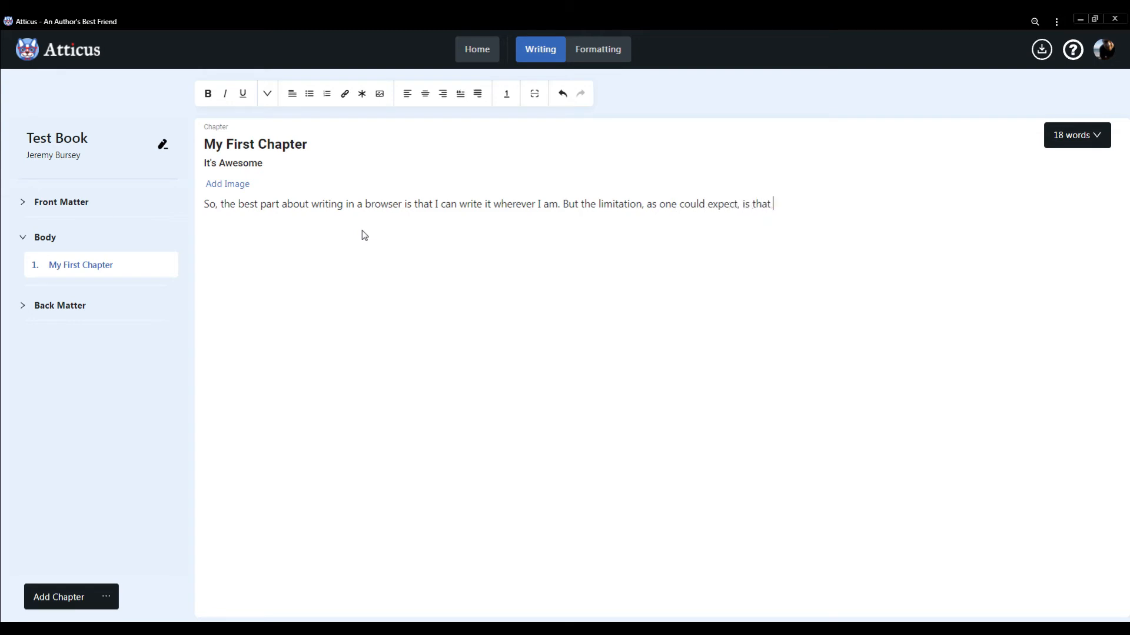
pyautogui.write('writing in a browse')
pyautogui.write('r can')
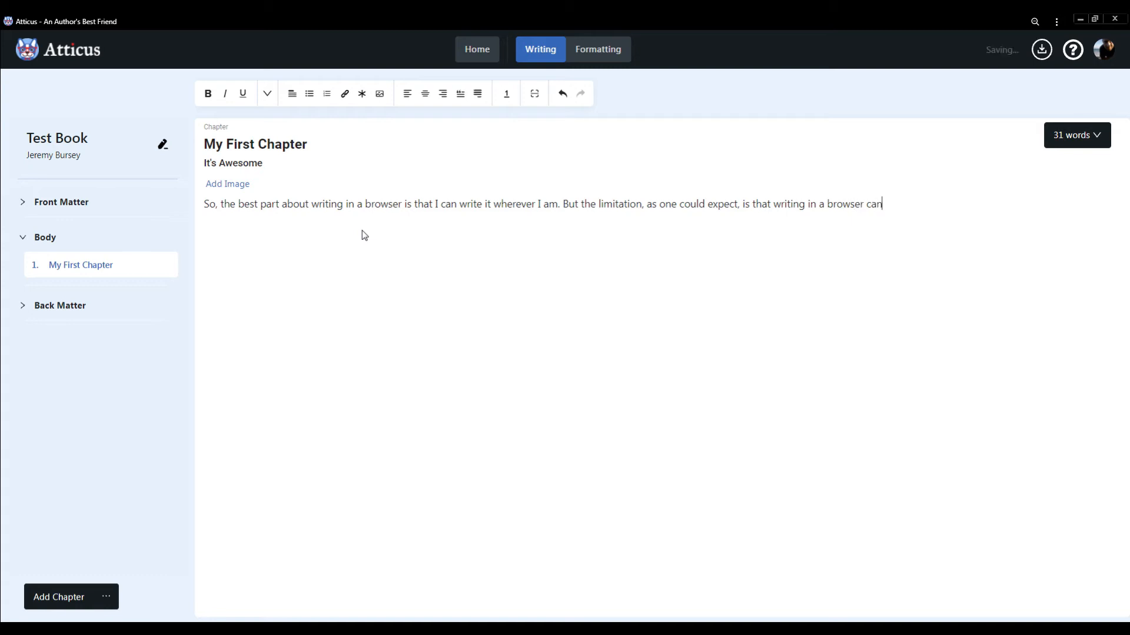
pyautogui.write(' be laggy if your system is unde')
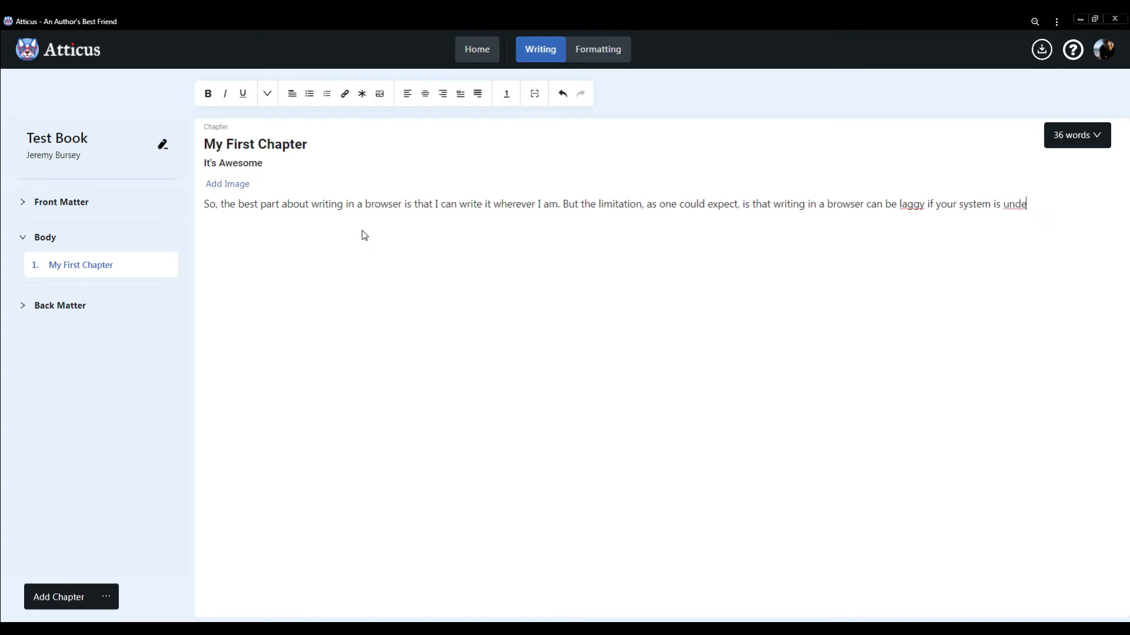
pyautogui.write('rpowered. Fortuna')
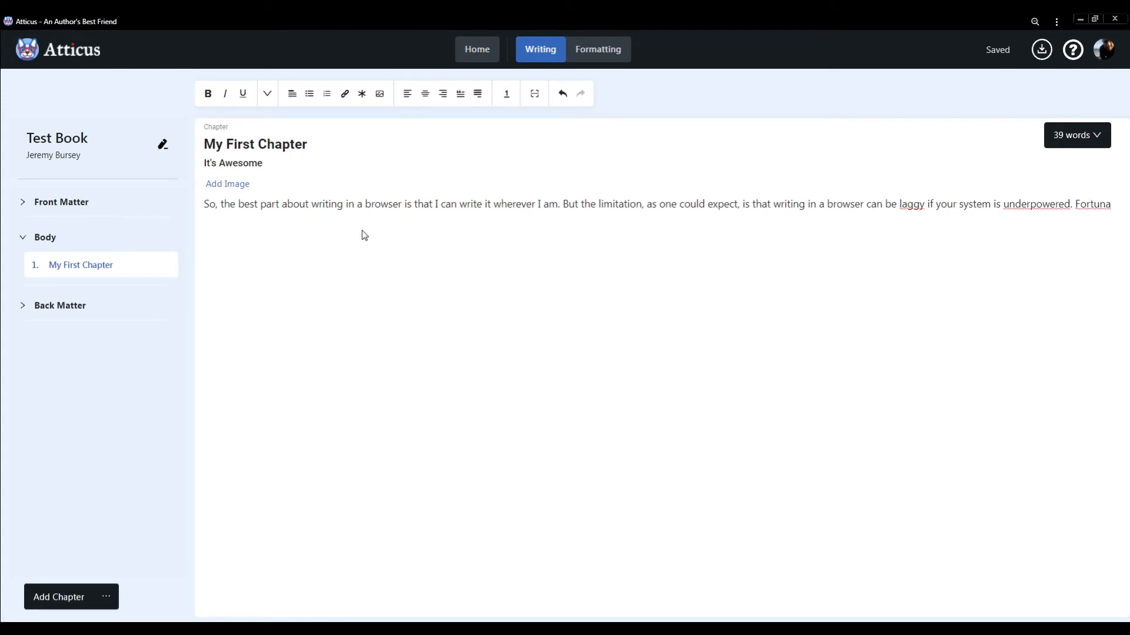
# Finish the opening paragraph with "Fortunately, Atticus can work offline, so no real trouble here."
pyautogui.write('tely, ')
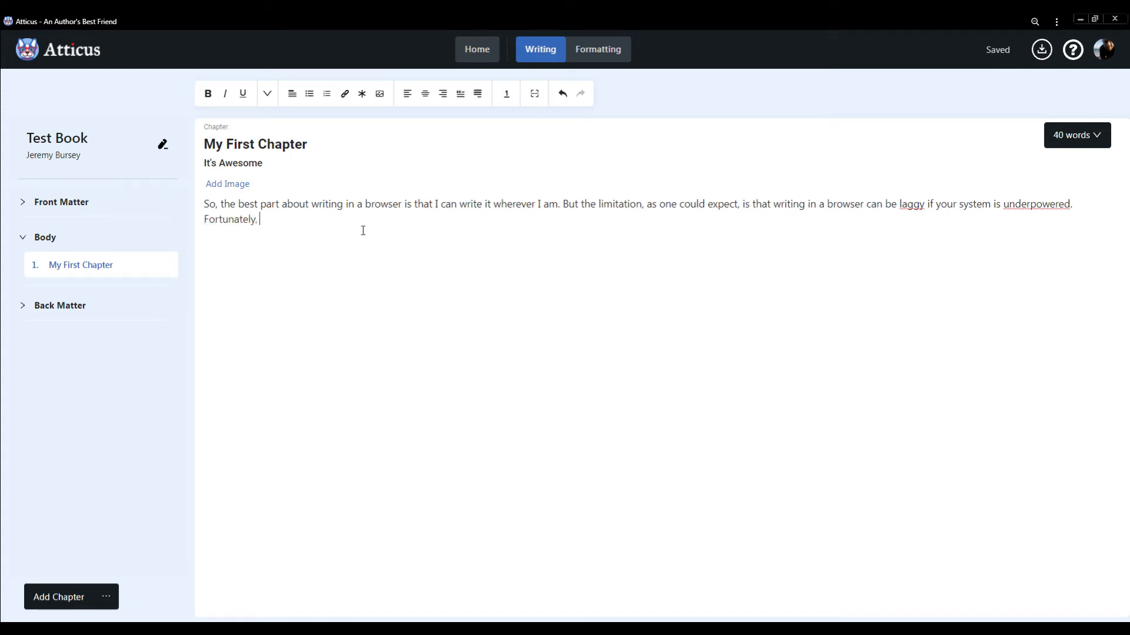
pyautogui.write('Atticus can work of')
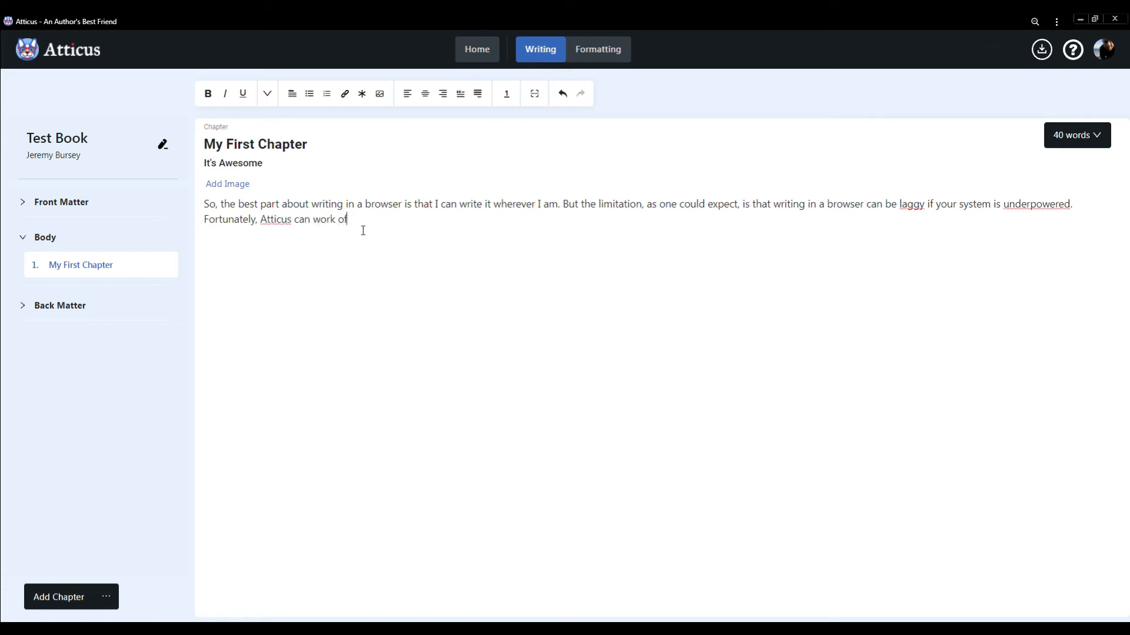
pyautogui.write('fline, so no real trouble here.')
# Add the paragraph "Anyway, that's the story. No other comments necessary, but the ones that make me feel like I've been helpful."
pyautogui.press('Return')
pyautogui.write("Anyway, that's the story. No other comments")
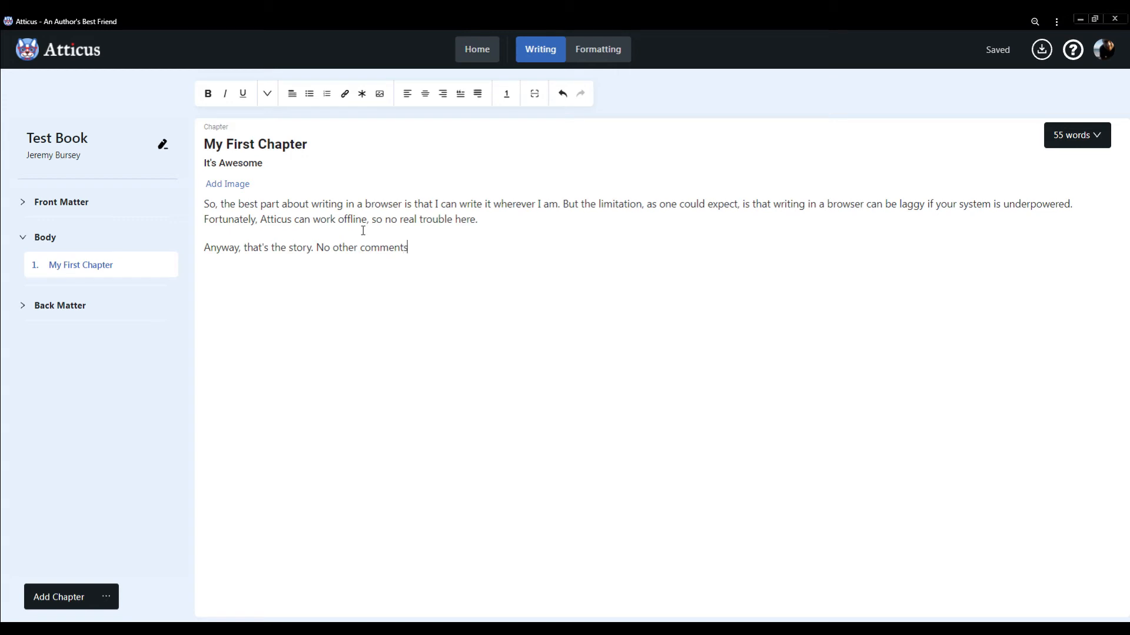
pyautogui.write(' necessary, bu')
pyautogui.write('t')
pyautogui.press('BackSpace')
pyautogui.write('ry, but the ones that make me')
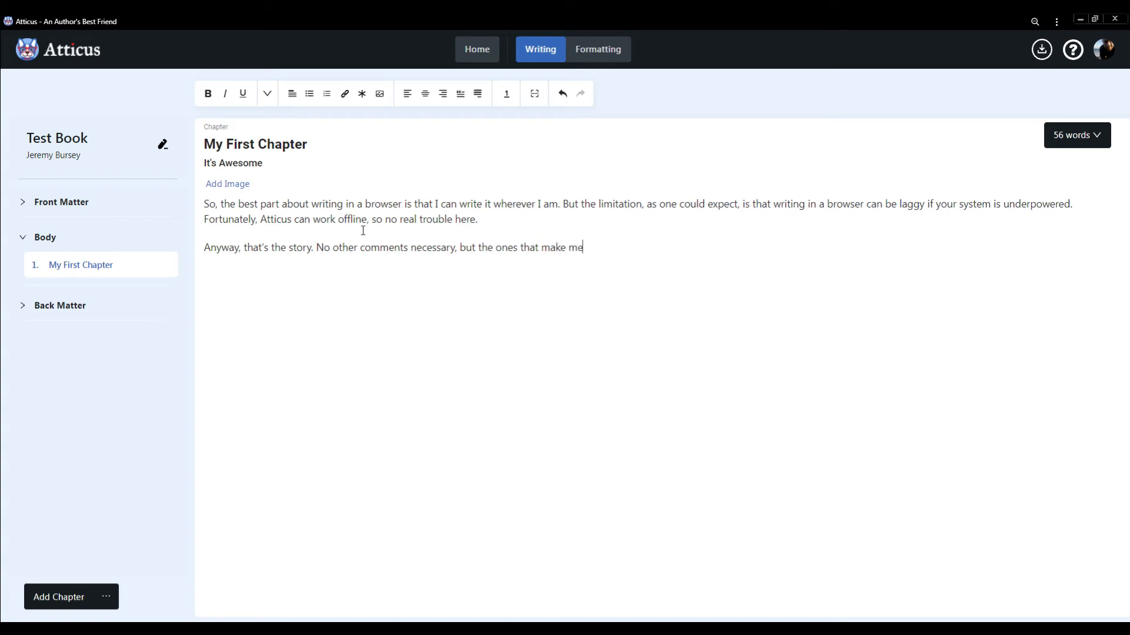
pyautogui.write(" feel like I've been help")
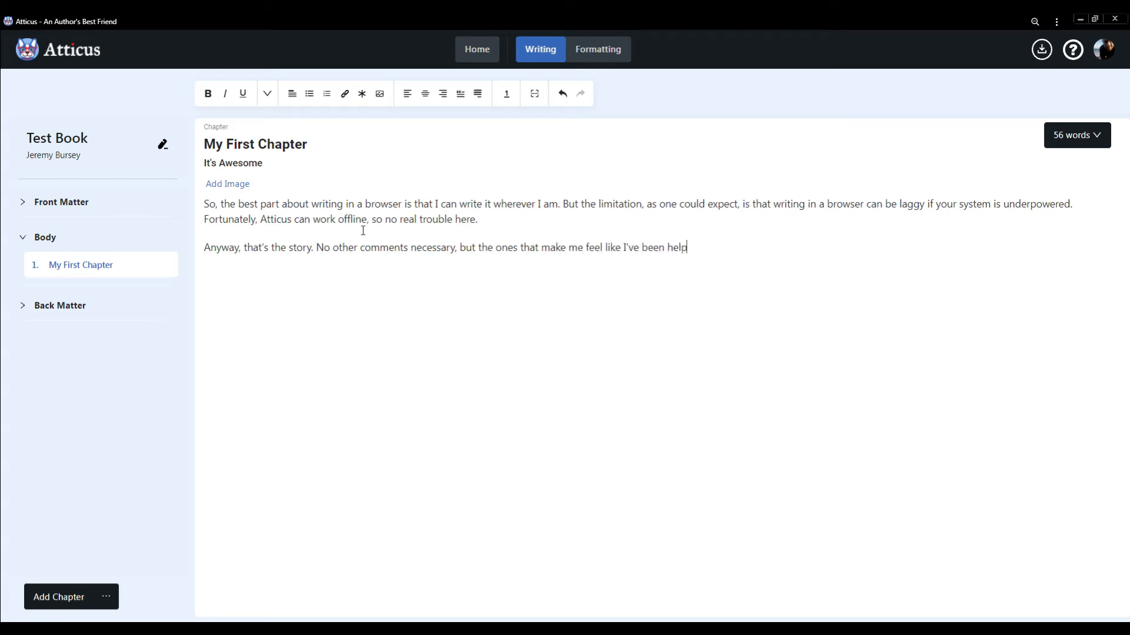
pyautogui.write('ful/')
pyautogui.press('BackSpace')
# Add the line "Hopefully, this was helpful" and insert an ornamental break below it in place of the typed asterisks
pyautogui.write('Hopefully, this was helpful')
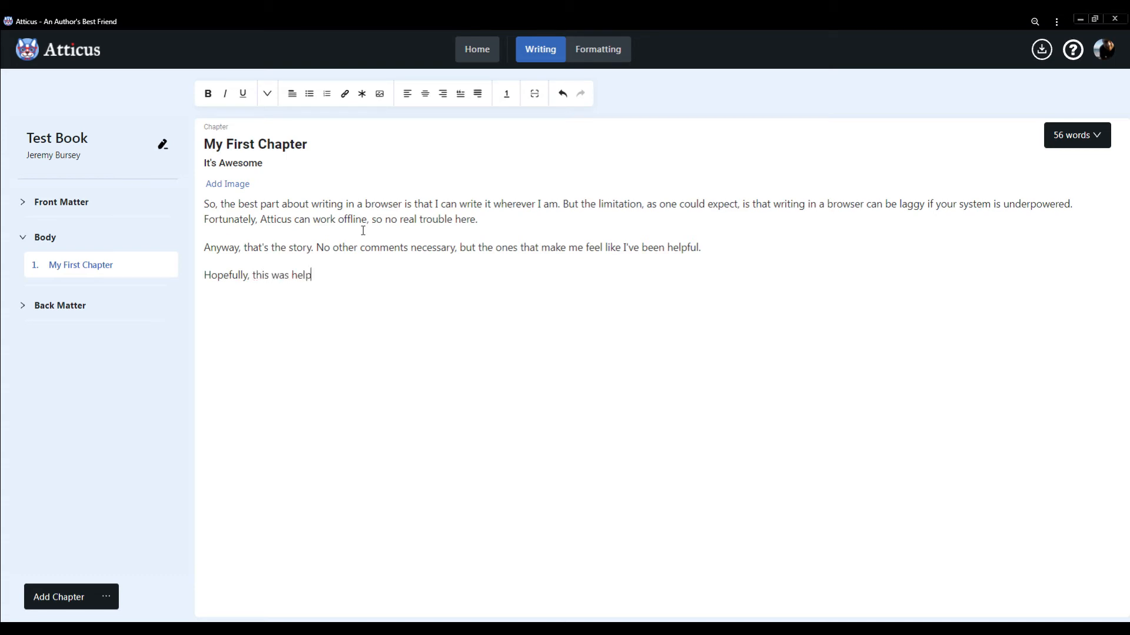
pyautogui.press('Return')
pyautogui.write('***')
pyautogui.press('Return')
pyautogui.click(362, 94)
pyautogui.click(281, 298)
pyautogui.press('BackSpace')
pyautogui.press('BackSpace')
pyautogui.press('BackSpace')
pyautogui.press('BackSpace')
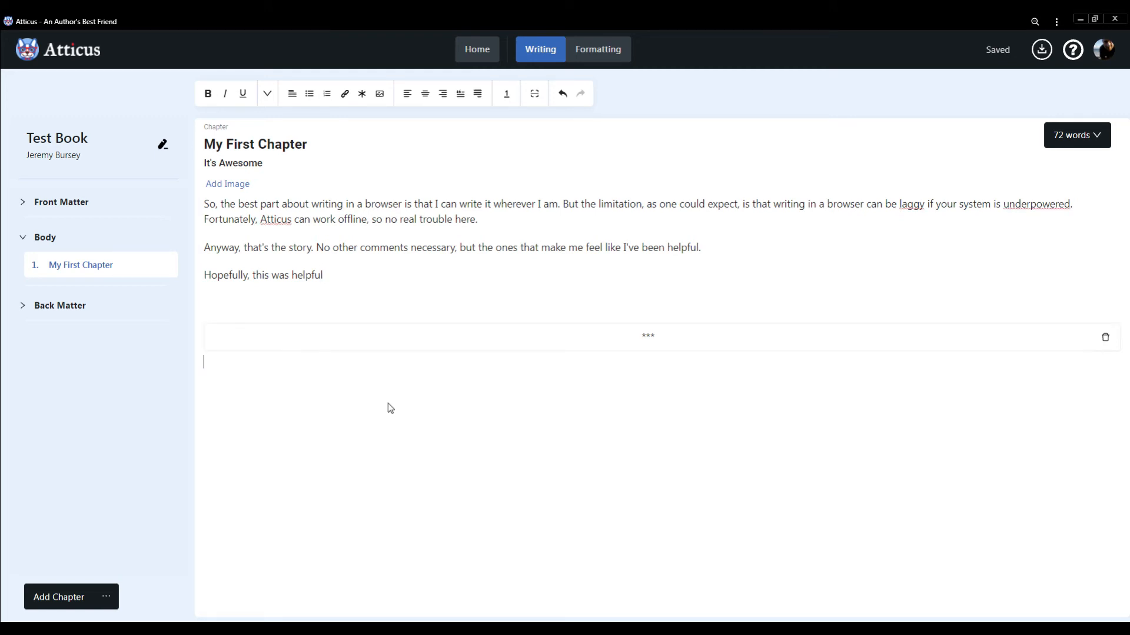
# Below the ornamental break, write "By the way, I can write multiple sections, which is the coolest."
pyautogui.write('By the ew')
pyautogui.press('BackSpace')
pyautogui.press('BackSpace')
pyautogui.write('wa')
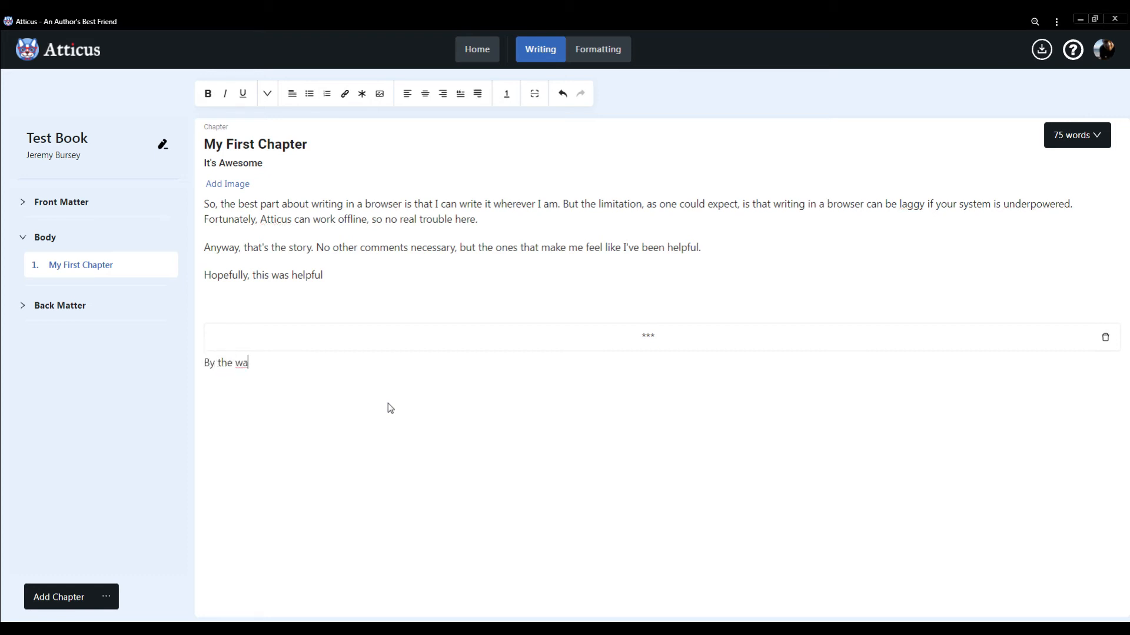
pyautogui.write('y, I can write multiple sections, w')
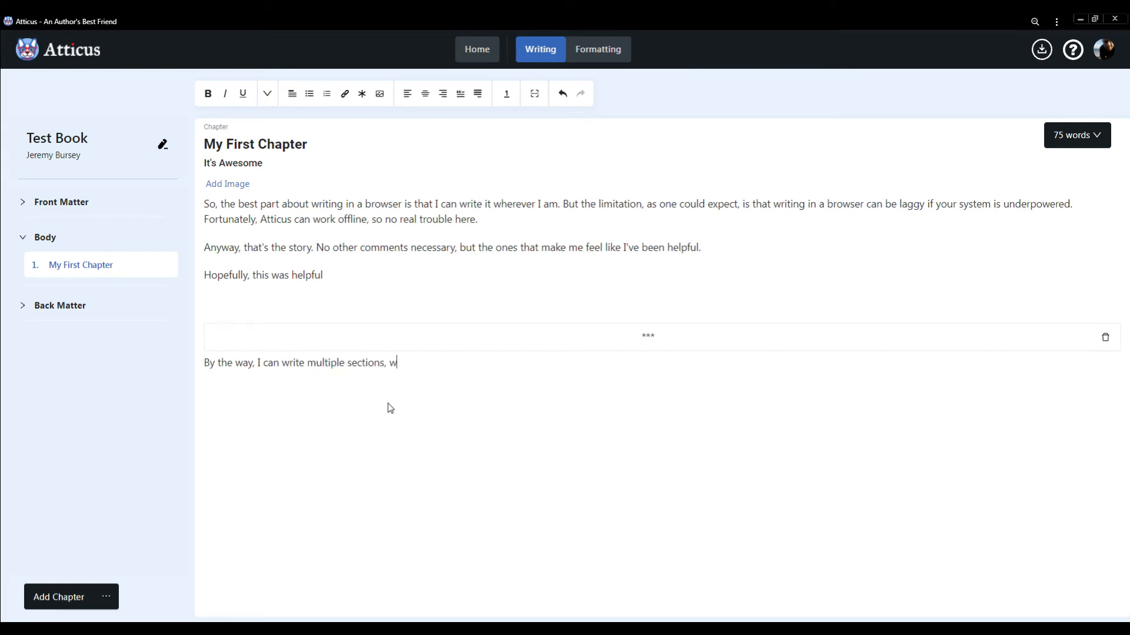
pyautogui.write('hich is the coolest.')
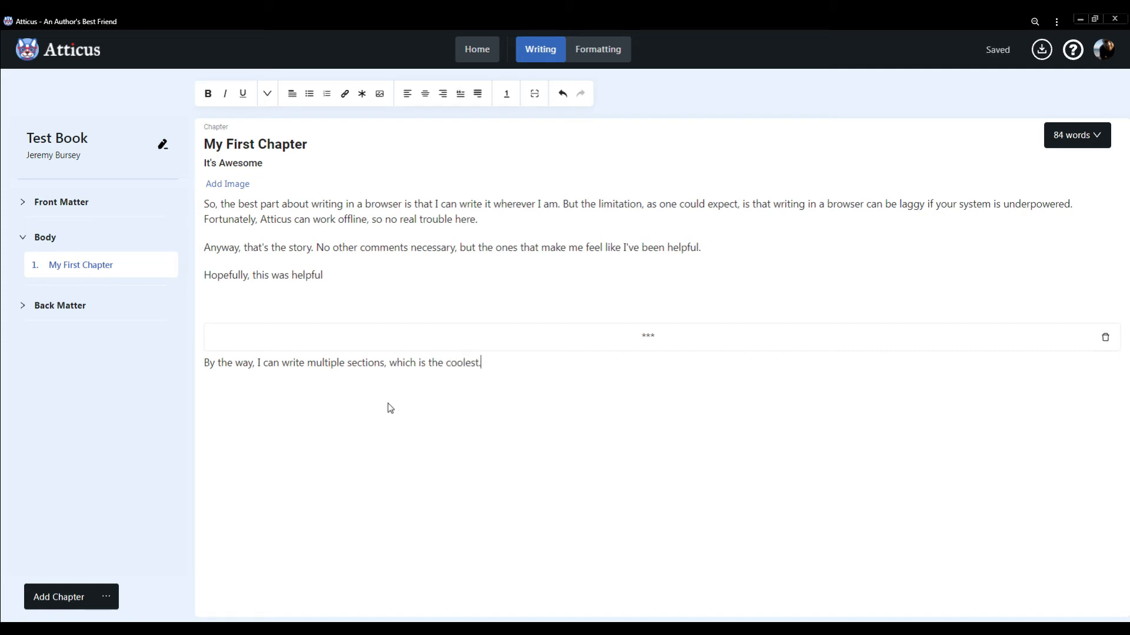
# Add a new chapter to the body and move it ahead of My First Chapter
pyautogui.click(63, 600)
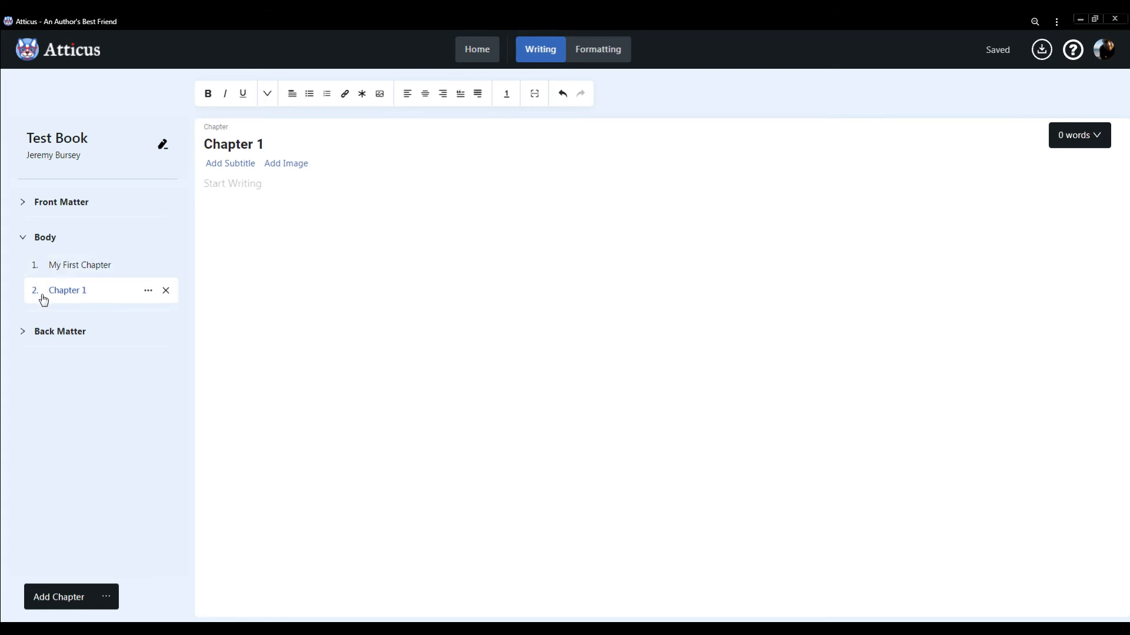
pyautogui.moveTo(44, 300); pyautogui.dragTo(48, 266)
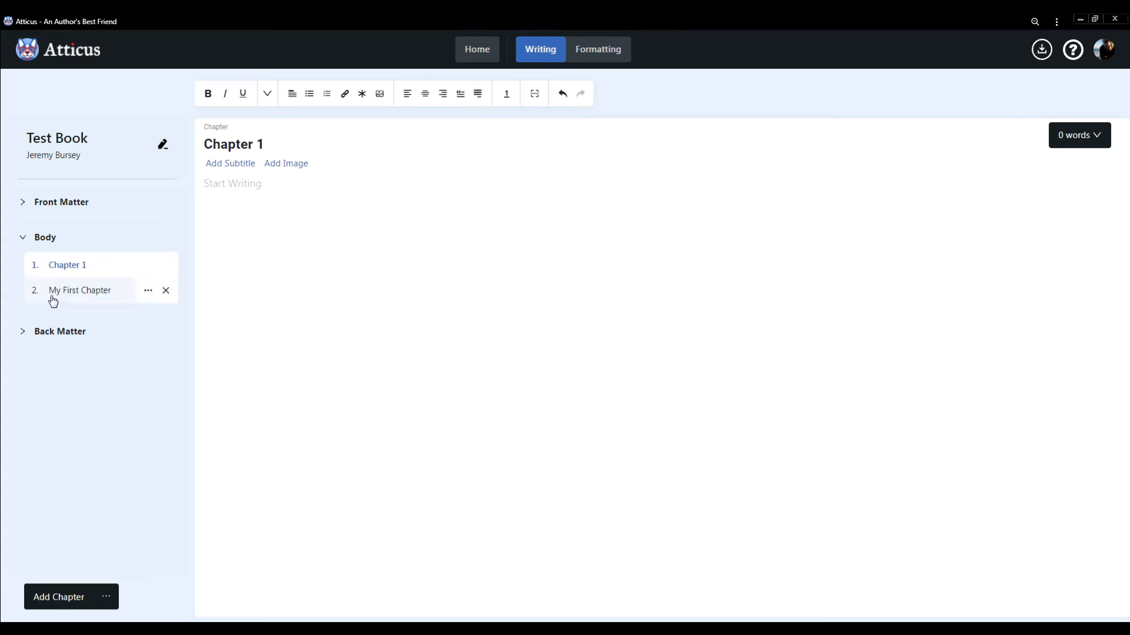
# Move My First Chapter back to the first position and open the empty second chapter
pyautogui.click(54, 298)
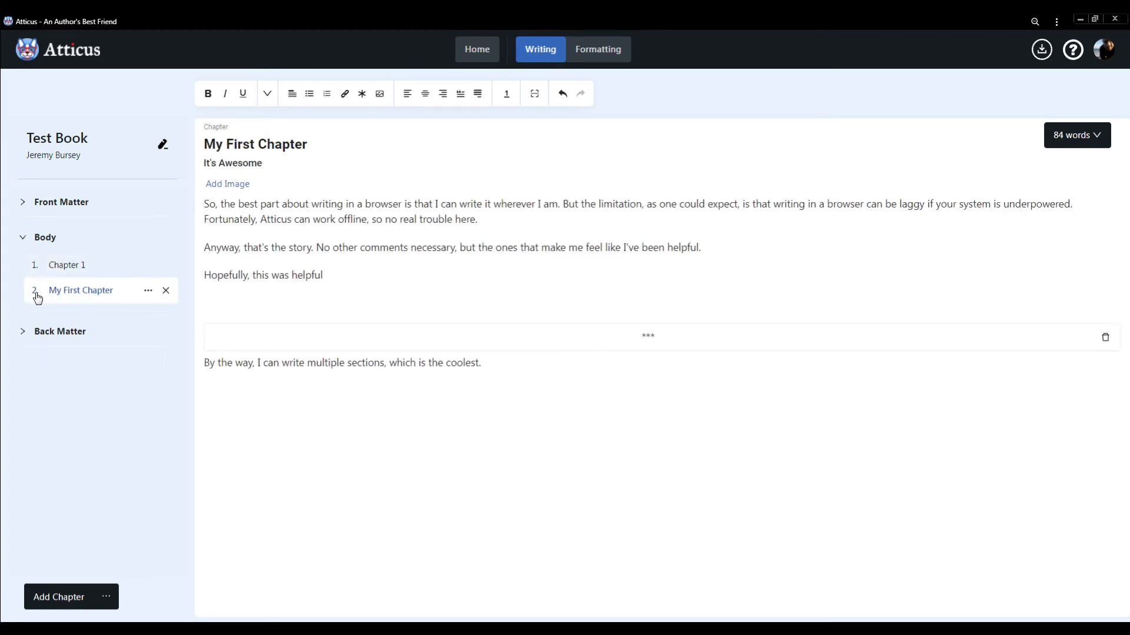
pyautogui.moveTo(46, 277); pyautogui.dragTo(45, 267)
pyautogui.click(68, 292)
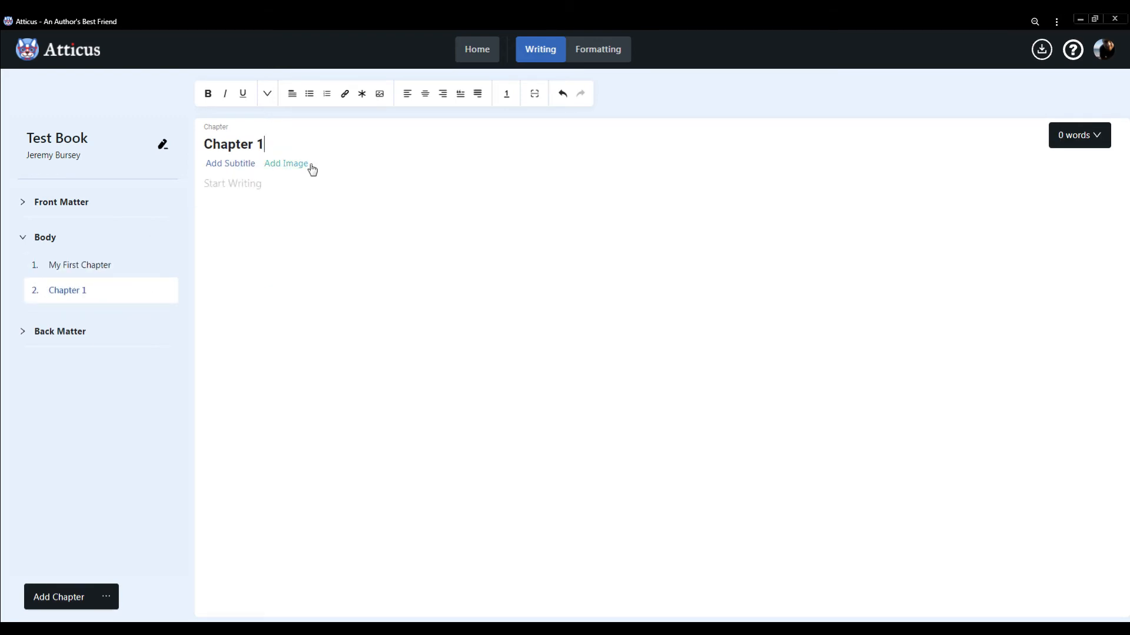
# Retitle the second chapter as "My Second"
pyautogui.press('BackSpace')
pyautogui.press('BackSpace')
pyautogui.press('BackSpace')
pyautogui.press('BackSpace')
pyautogui.press('BackSpace')
pyautogui.press('BackSpace')
pyautogui.press('BackSpace')
pyautogui.write('My')
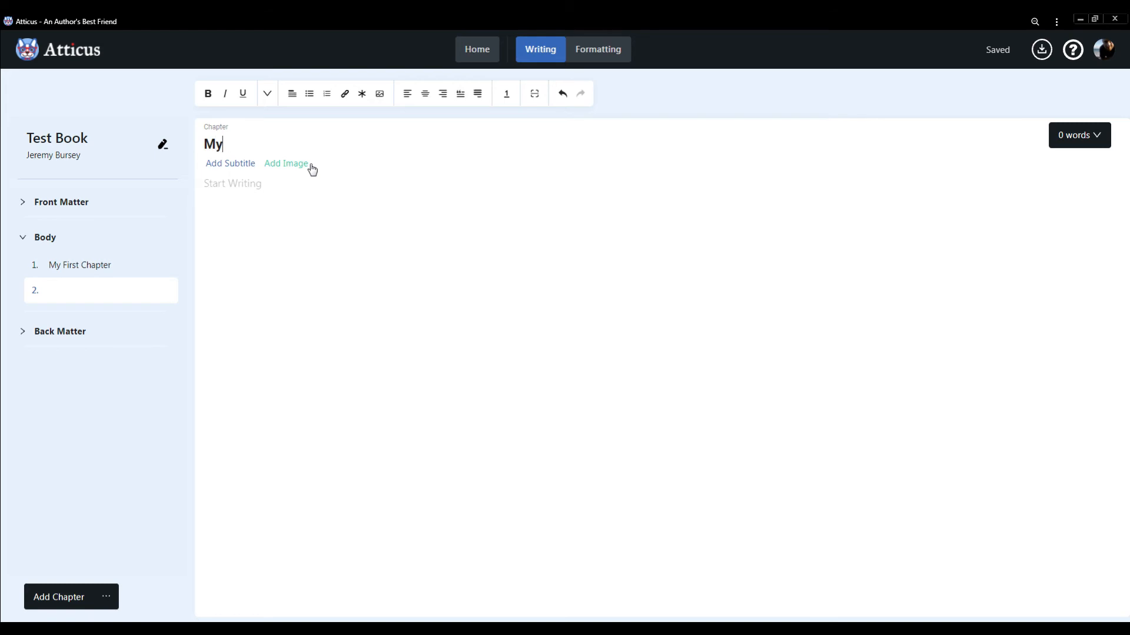
pyautogui.write(' Second')
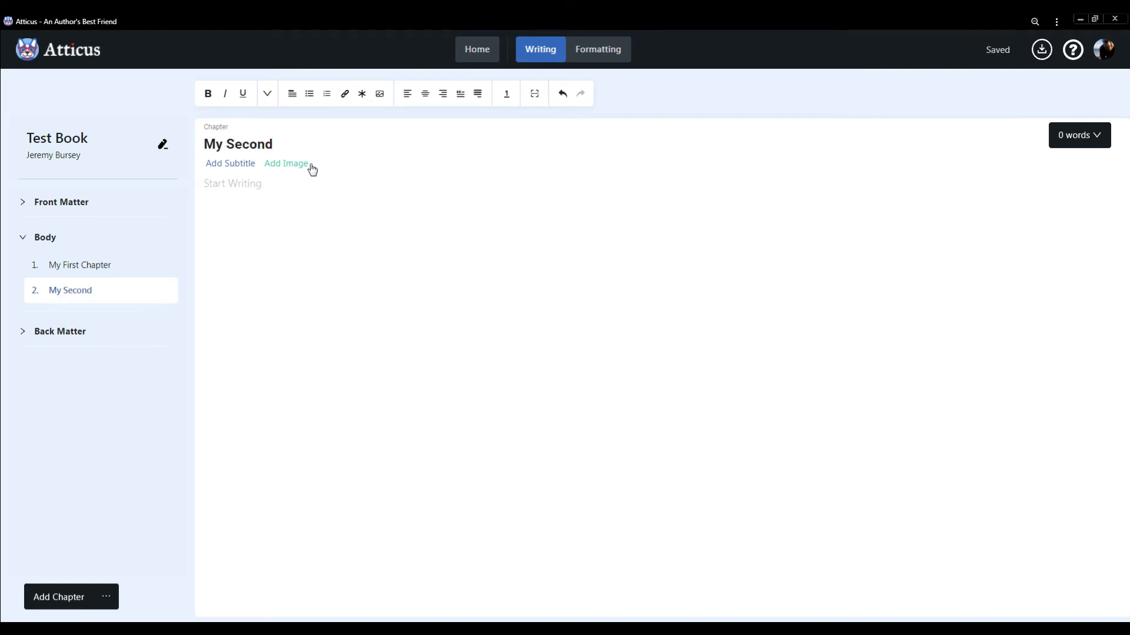
# Change the second chapter's title back to "Chapter 1"
pyautogui.press('BackSpace')
pyautogui.press('BackSpace')
pyautogui.press('BackSpace')
pyautogui.press('BackSpace')
pyautogui.press('BackSpace')
pyautogui.press('BackSpace')
pyautogui.press('BackSpace')
pyautogui.press('BackSpace')
pyautogui.press('BackSpace')
pyautogui.press('BackSpace')
pyautogui.write('Chapter 1')
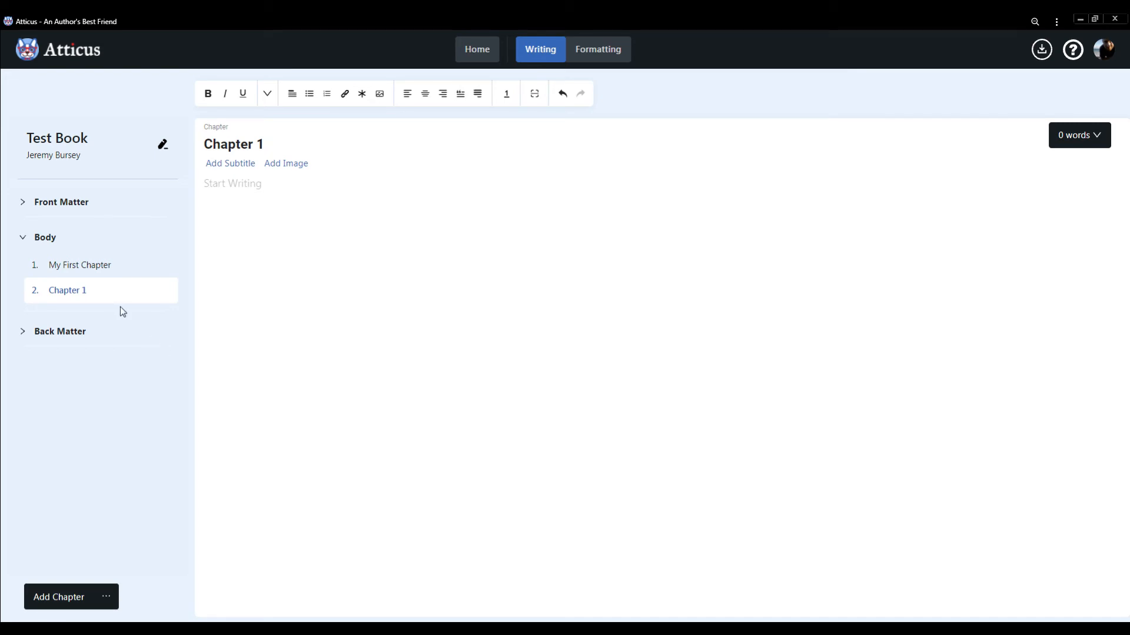
# Delete the empty second chapter from the body and open My First Chapter
pyautogui.click(163, 292)
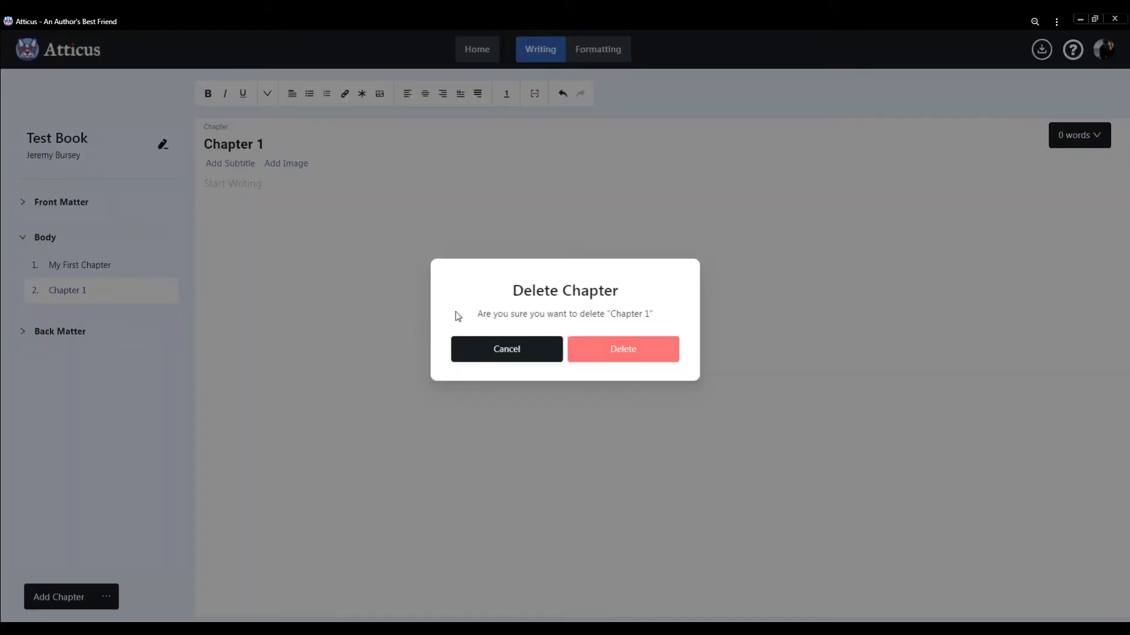
pyautogui.click(602, 352)
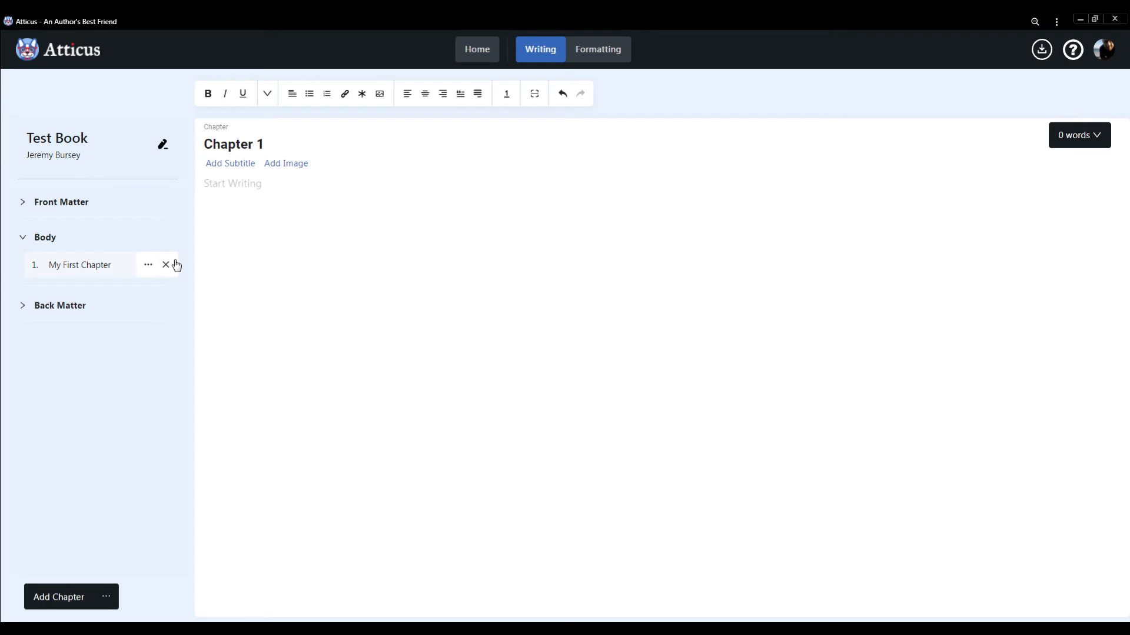
pyautogui.click(76, 265)
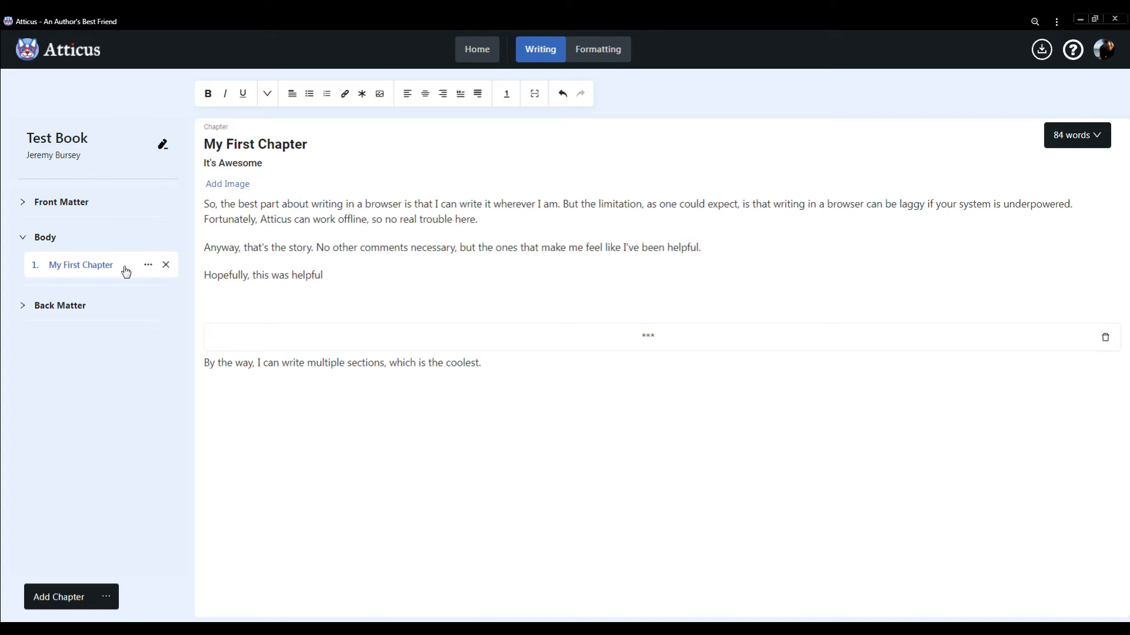
# Add three new chapters to the body after My First Chapter and open Chapter 1
pyautogui.click(64, 600)
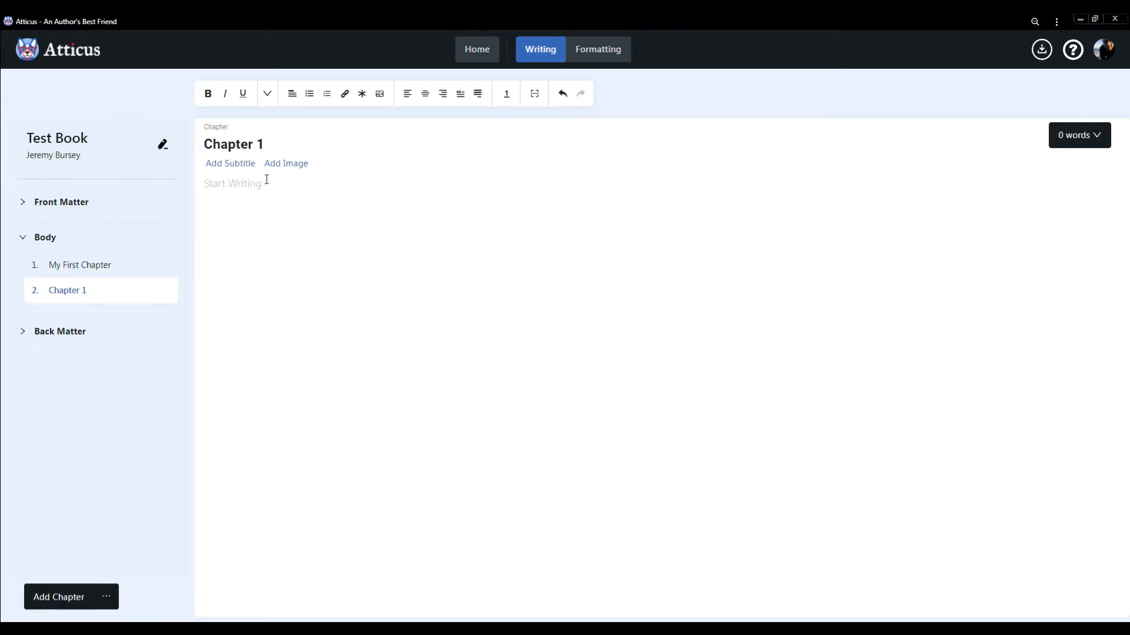
pyautogui.click(59, 595)
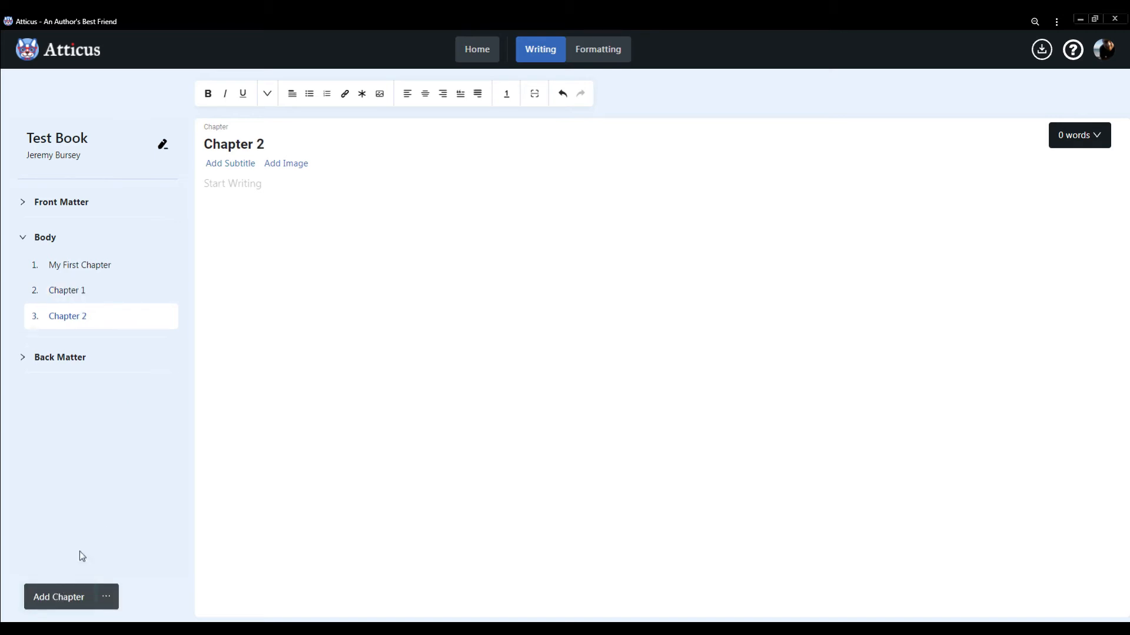
pyautogui.click(59, 600)
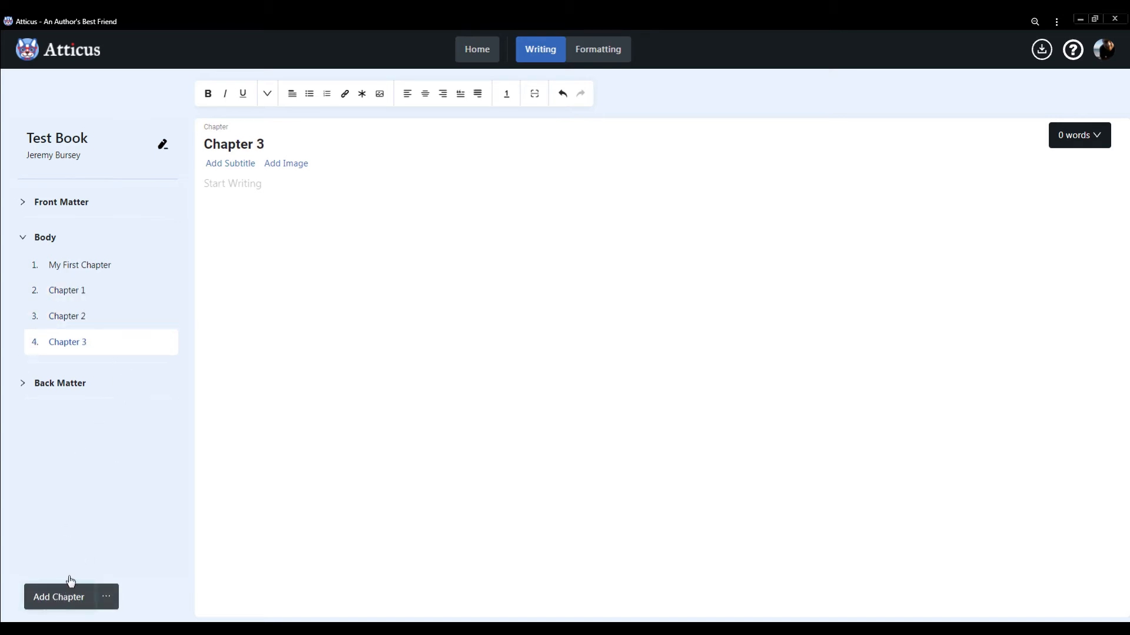
pyautogui.click(67, 291)
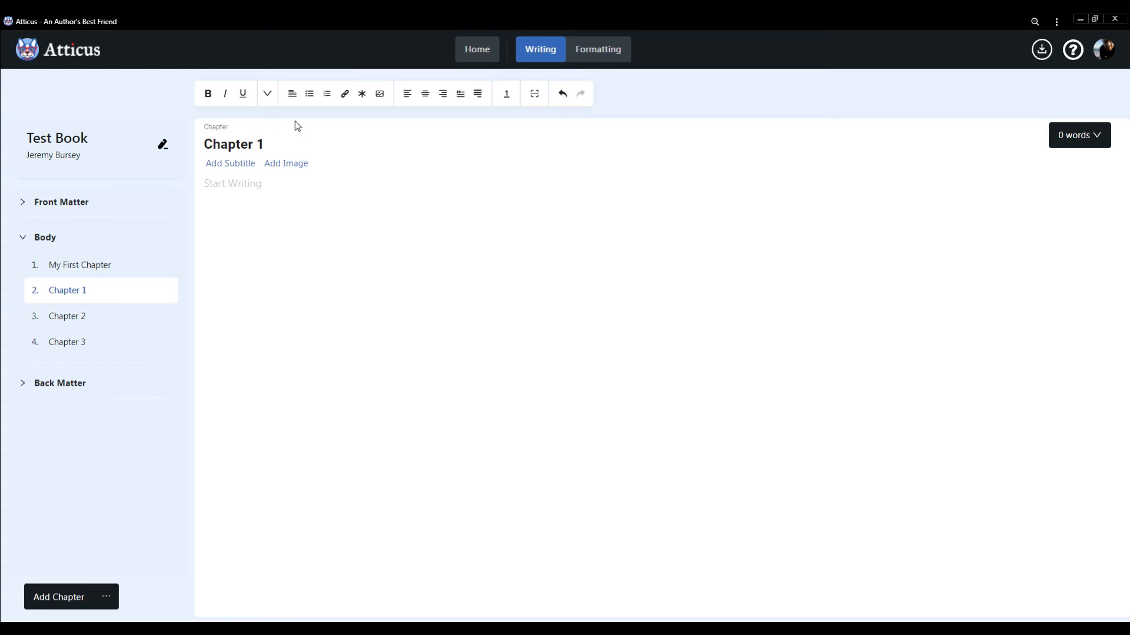
# In the book's formatting, try the One, Chapter 1 and 1 chapter number views, ending on Chapter One
pyautogui.click(590, 54)
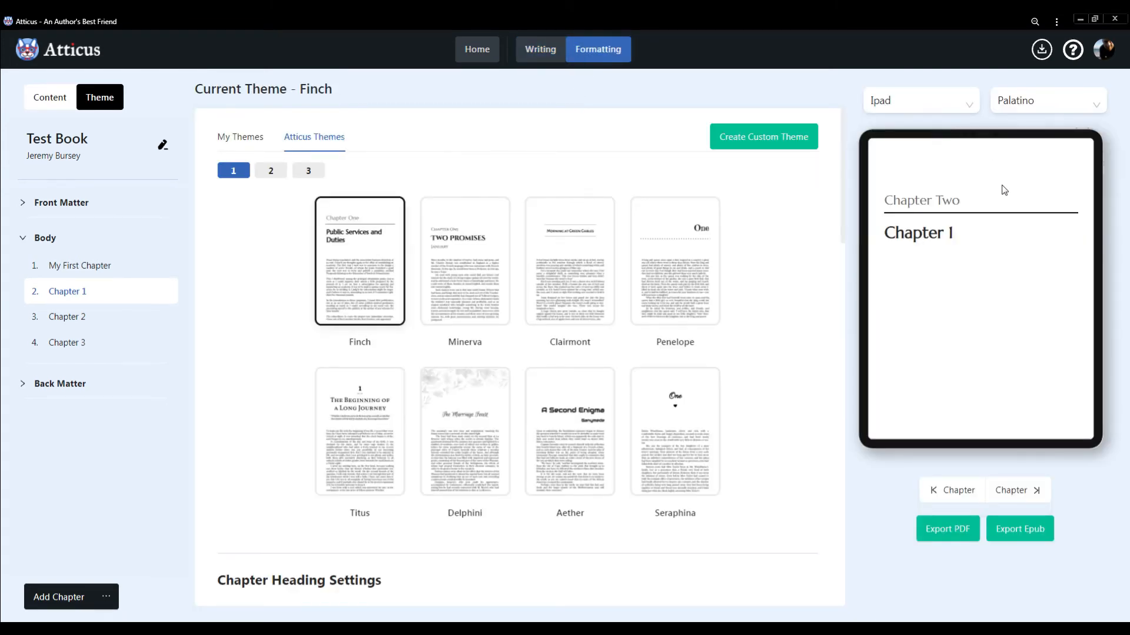
pyautogui.scroll(-3, 300, 474)
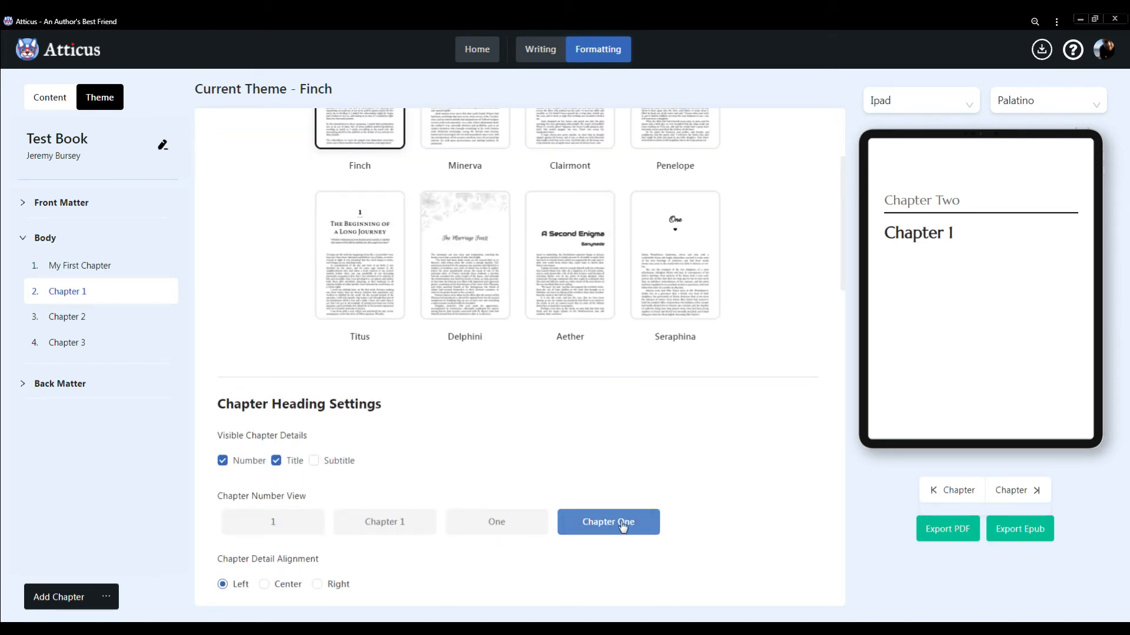
pyautogui.click(498, 524)
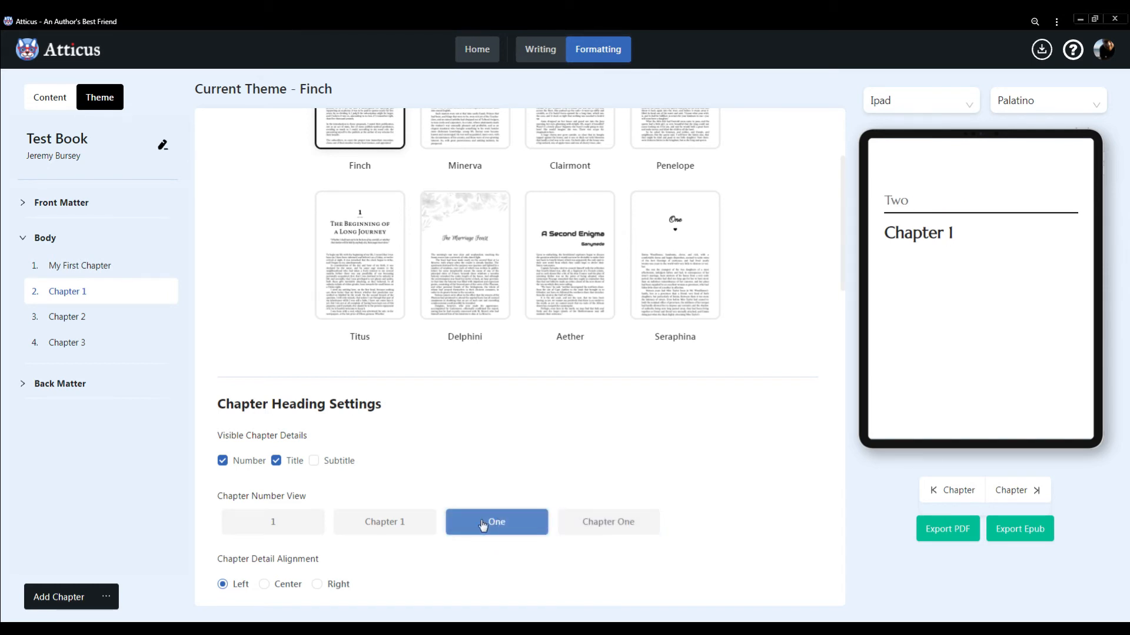
pyautogui.click(375, 522)
pyautogui.click(277, 525)
pyautogui.click(376, 525)
pyautogui.click(517, 526)
pyautogui.click(597, 522)
# Center the chapter heading details and show the subtitle, previewing My First Chapter
pyautogui.click(294, 590)
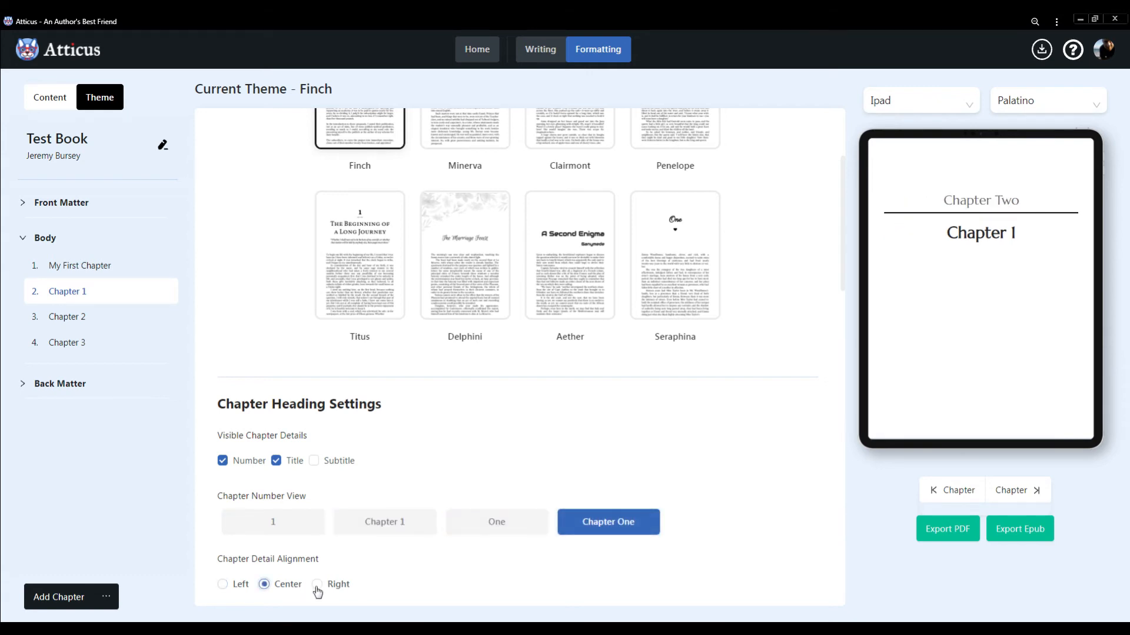
pyautogui.click(351, 595)
pyautogui.click(290, 587)
pyautogui.click(314, 462)
pyautogui.click(93, 266)
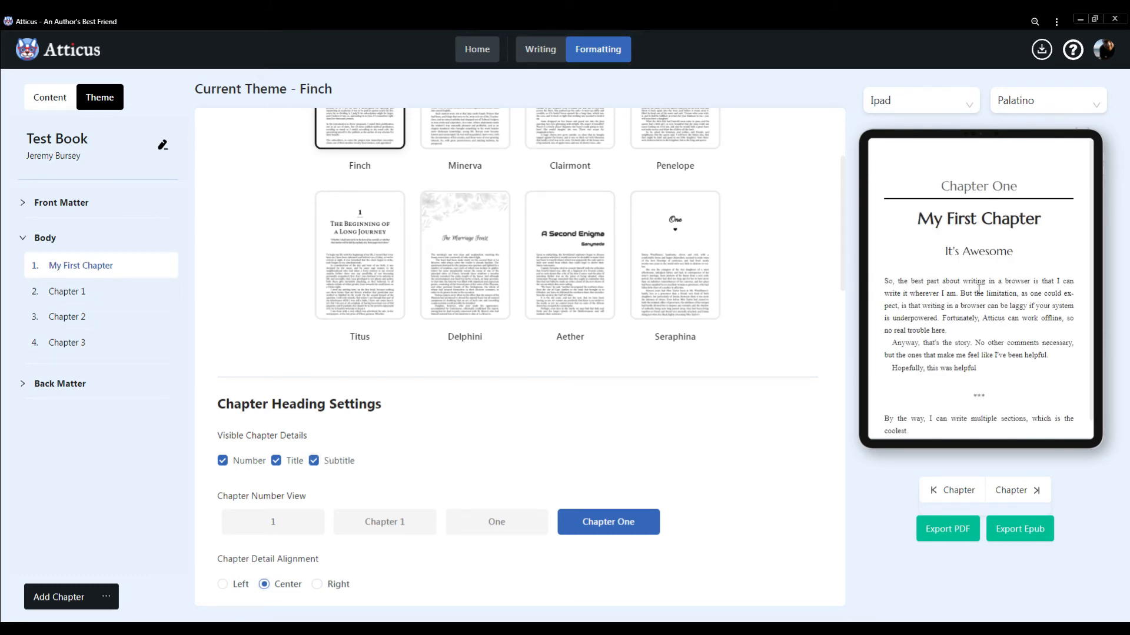
# Set the ornamental break to the thin line with curled ends and a small leaf motif in the middle
pyautogui.scroll(-1, 915, 411)
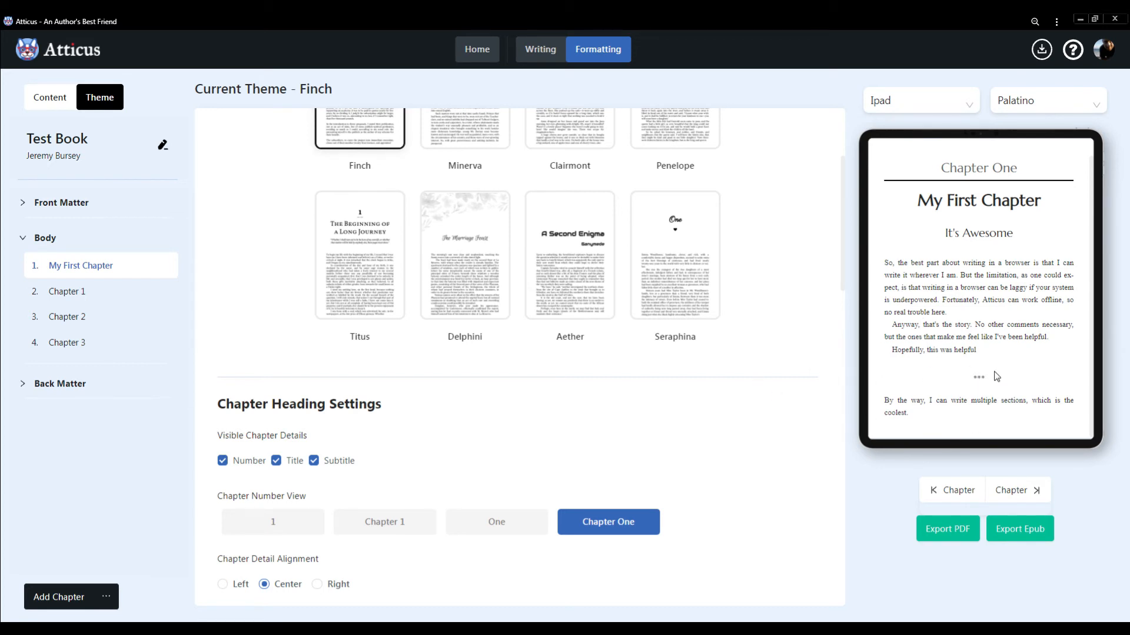
pyautogui.scroll(-10, 558, 385)
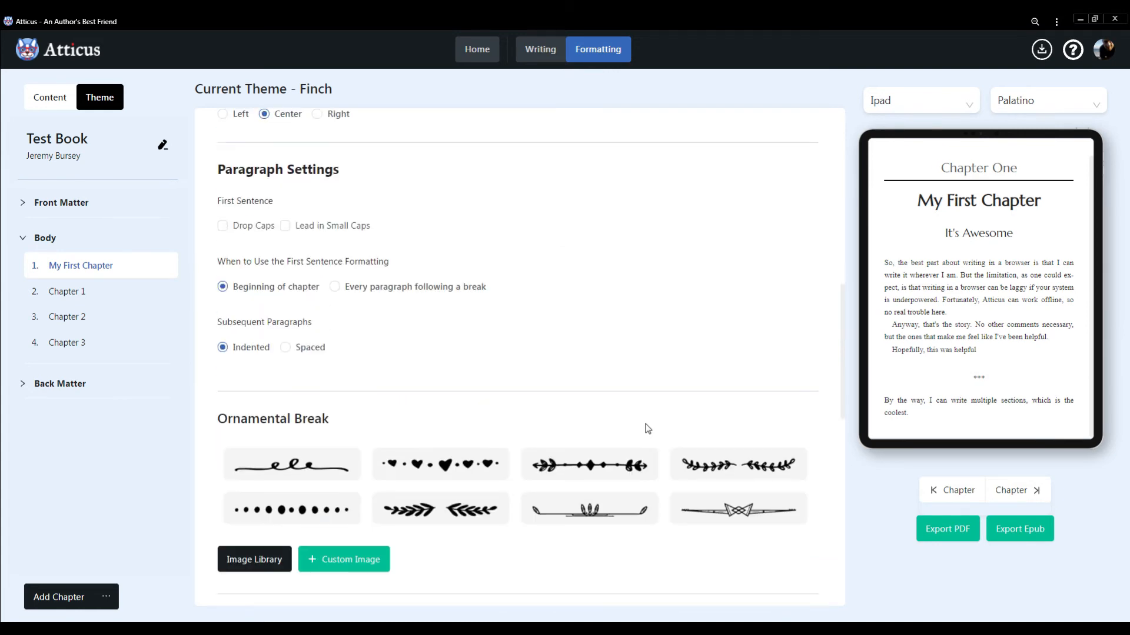
pyautogui.click(600, 343)
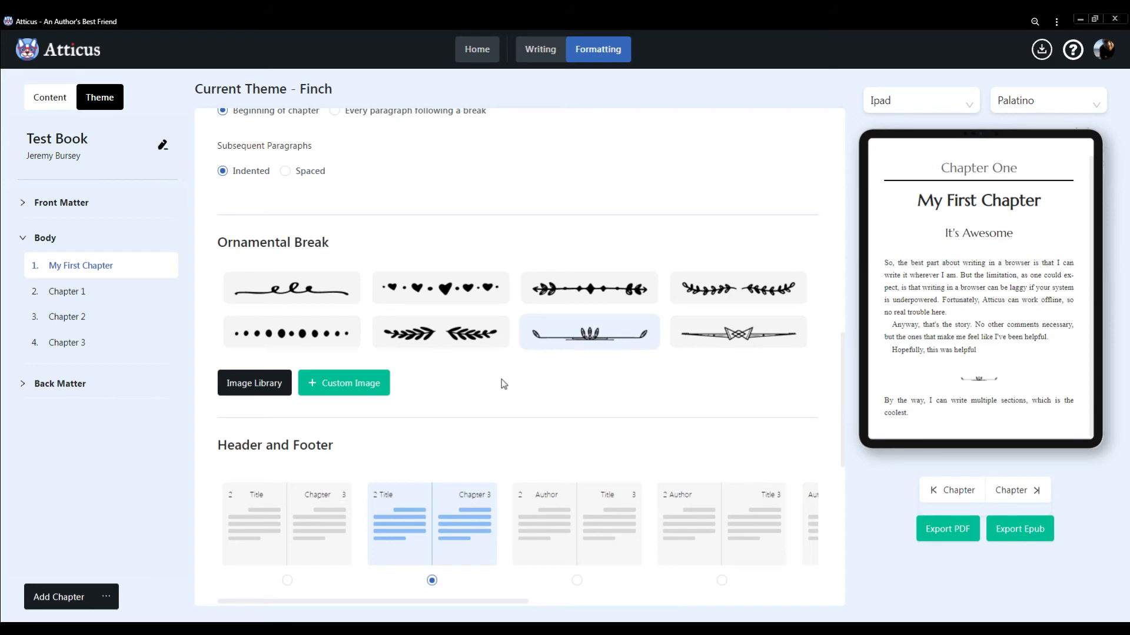
pyautogui.scroll(-8, 503, 384)
pyautogui.scroll(5, 513, 386)
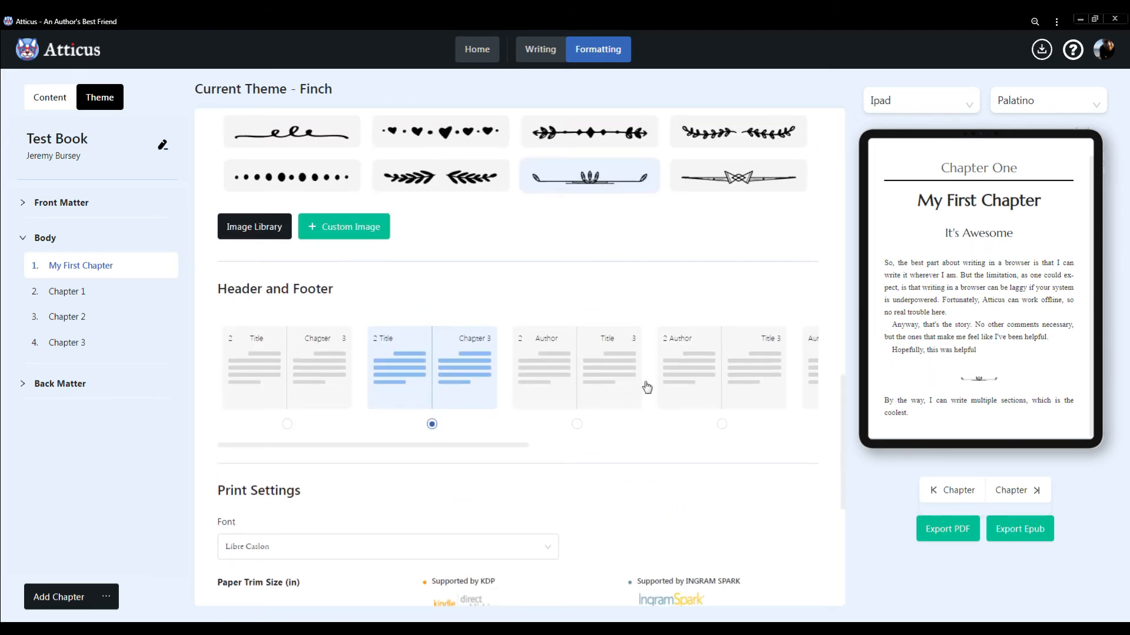
# Switch the book preview to Print and review the print font and paper trim size settings
pyautogui.click(967, 102)
pyautogui.scroll(-5, 926, 194)
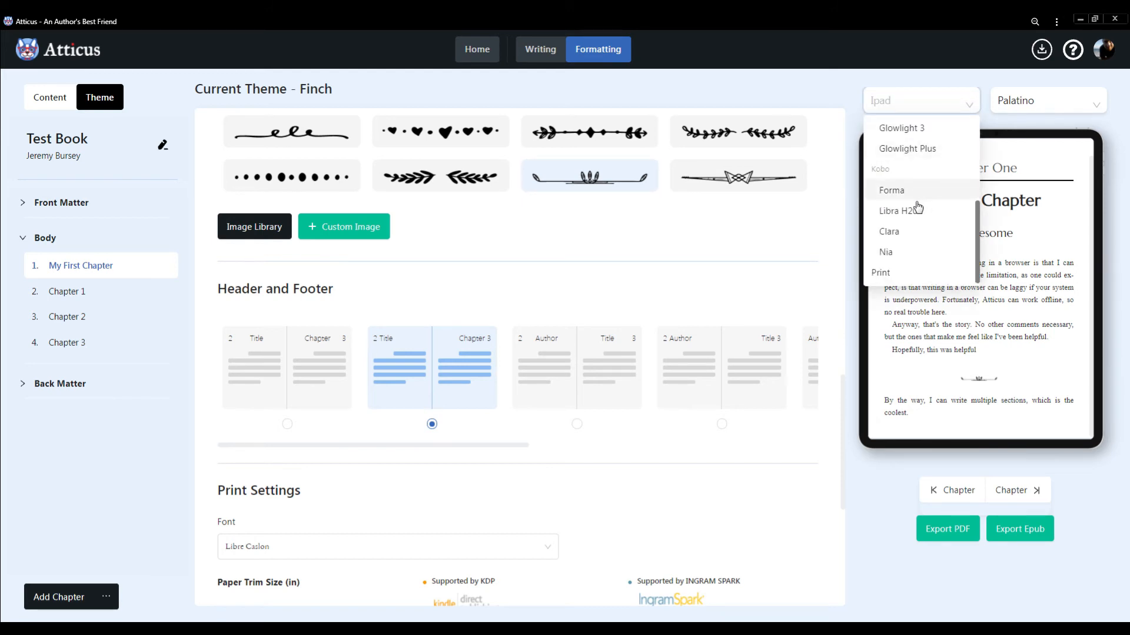
pyautogui.click(878, 273)
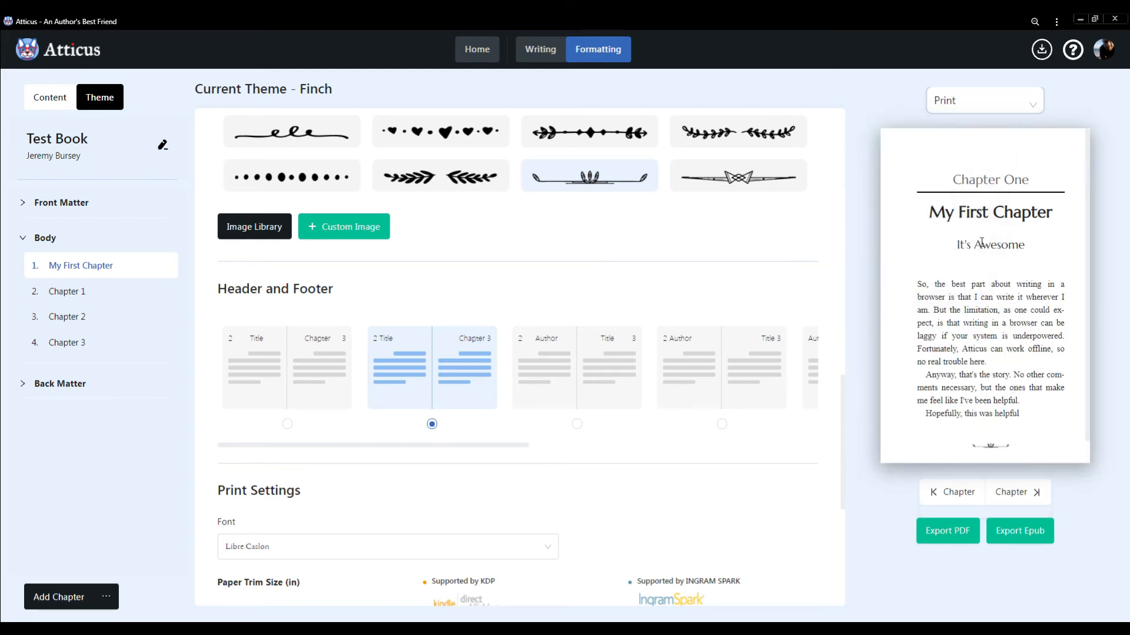
pyautogui.scroll(-3, 332, 504)
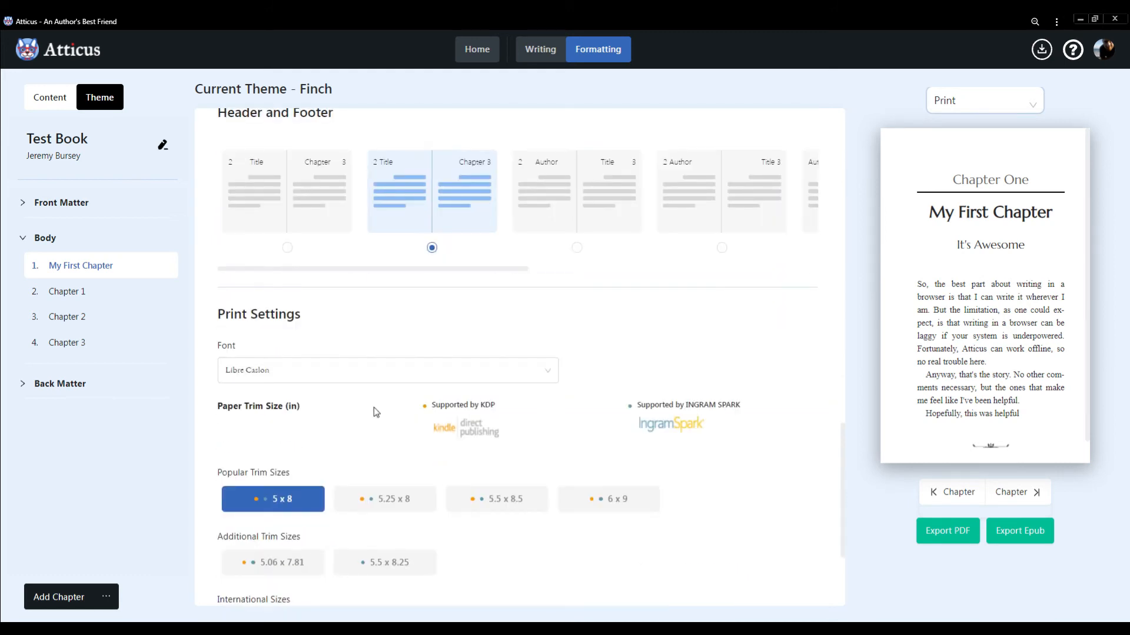
pyautogui.scroll(-3, 373, 407)
pyautogui.scroll(3, 376, 407)
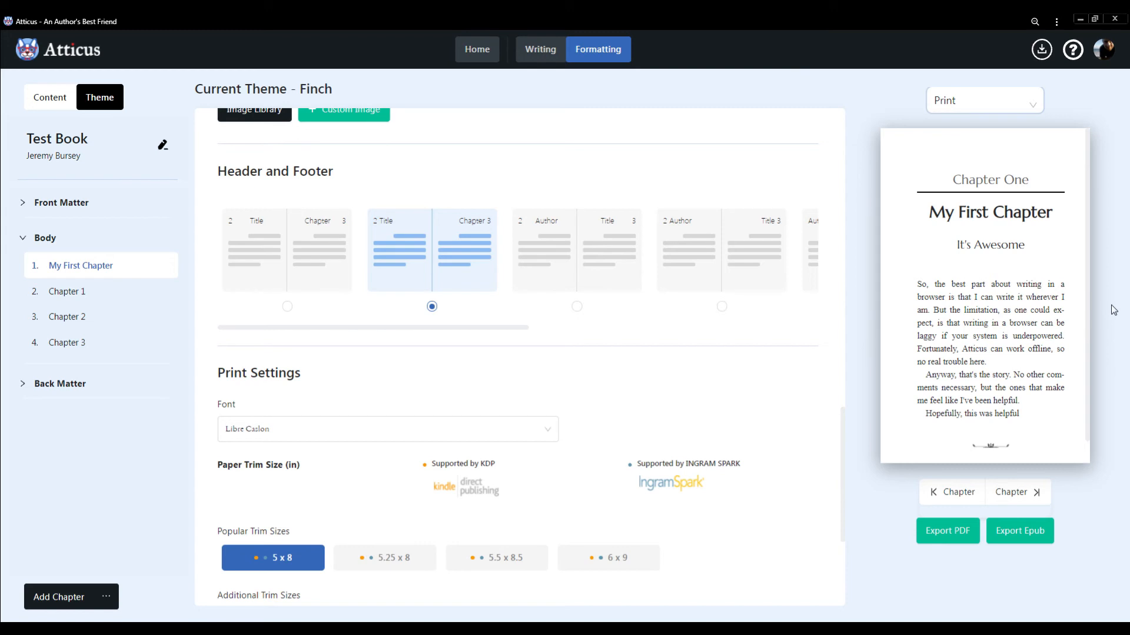
# Page through the print preview to the contents page and back, and examine My First Chapter
pyautogui.doubleClick(1051, 310)
pyautogui.click(1023, 492)
pyautogui.click(1014, 347)
pyautogui.click(955, 493)
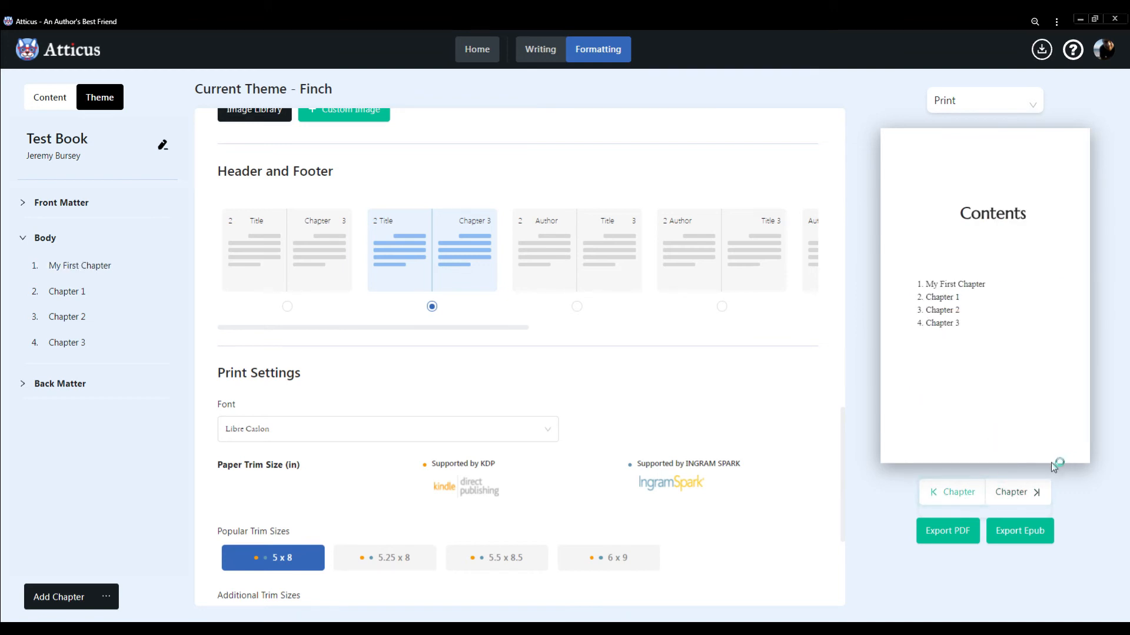
pyautogui.click(1006, 499)
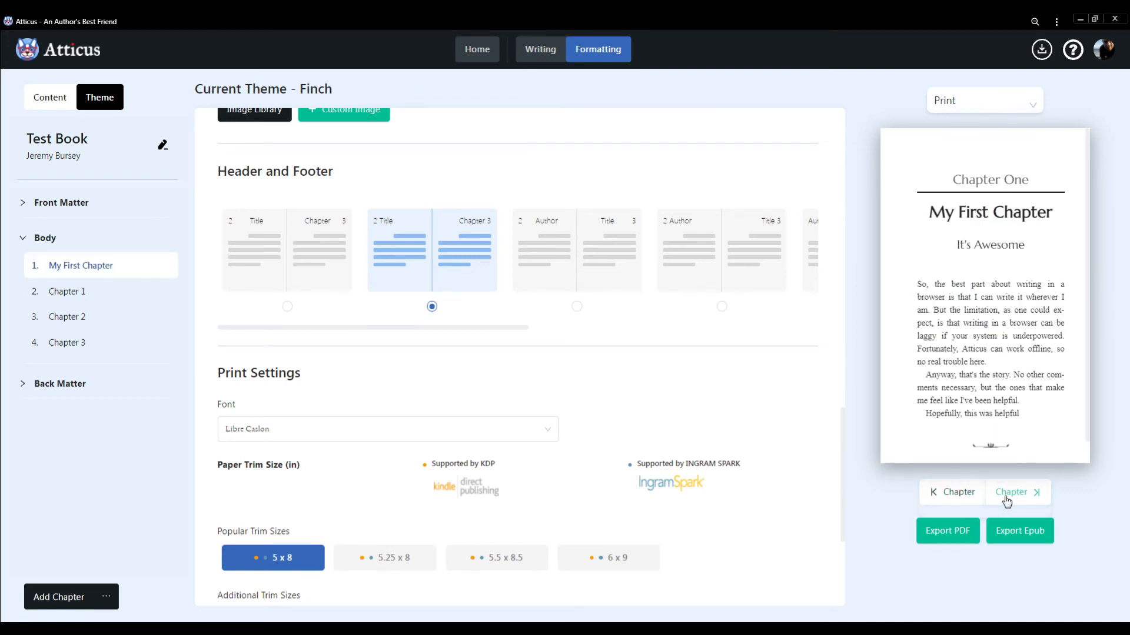
pyautogui.scroll(-1, 1042, 354)
pyautogui.scroll(1, 1018, 327)
pyautogui.scroll(-1, 1005, 331)
pyautogui.scroll(1, 999, 356)
pyautogui.scroll(6, 560, 328)
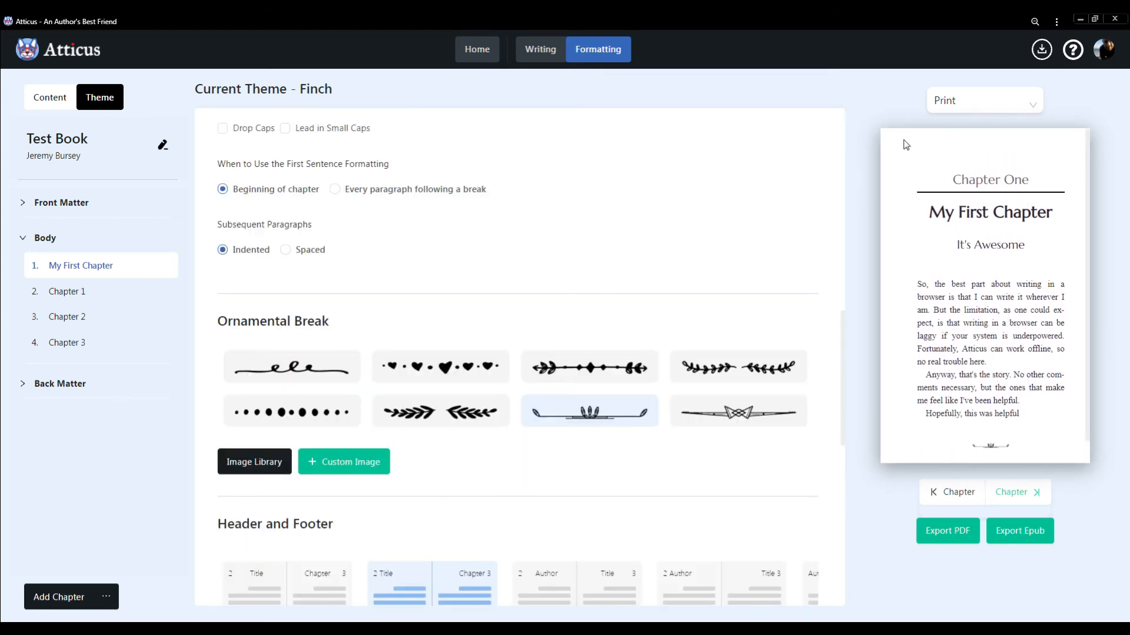
# Preview My First Chapter on the Kobo Libra H20
pyautogui.click(1029, 106)
pyautogui.click(966, 207)
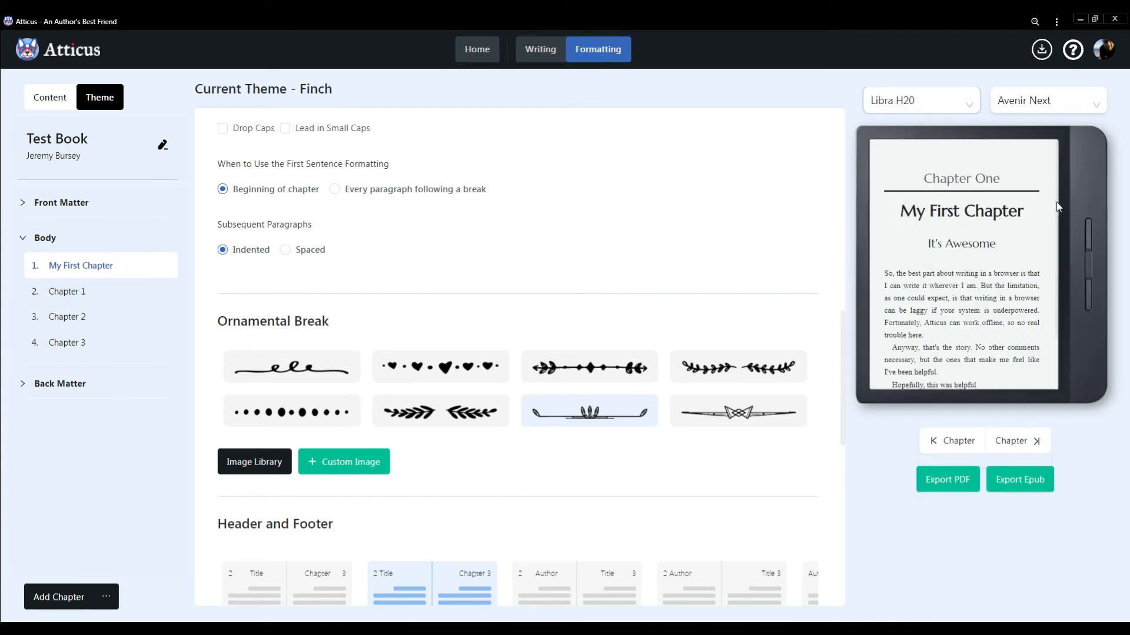
pyautogui.scroll(-3, 994, 196)
pyautogui.scroll(3, 994, 196)
# Look through the available preview devices and switch the preview to the Kindle Paperwhite
pyautogui.click(951, 102)
pyautogui.scroll(3, 935, 179)
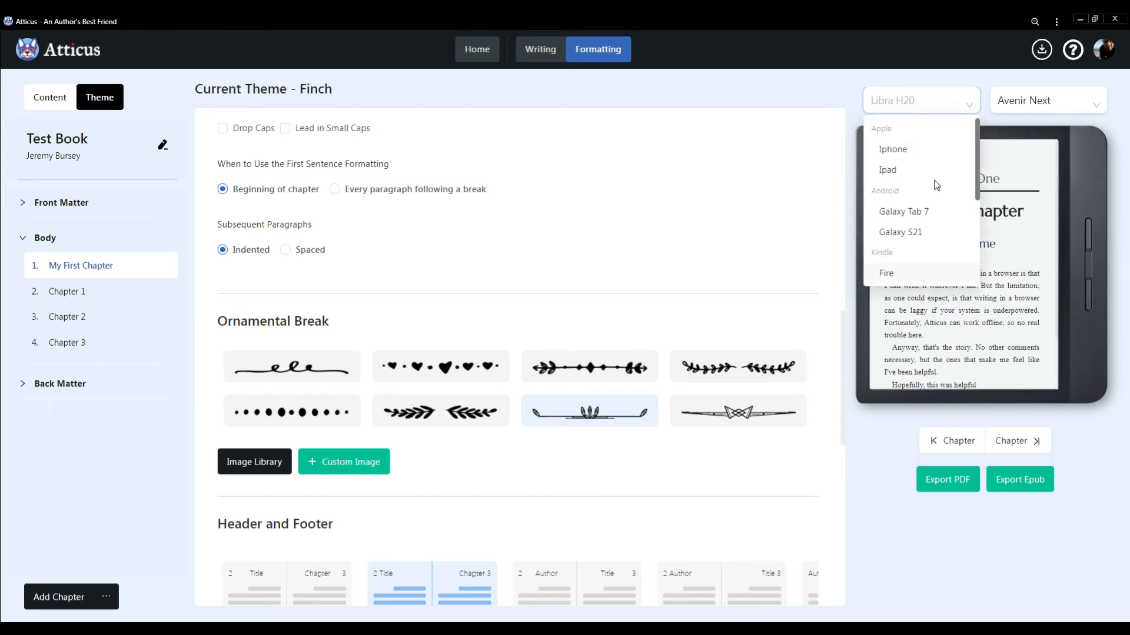
pyautogui.scroll(-3, 922, 200)
pyautogui.scroll(2, 918, 224)
pyautogui.click(924, 230)
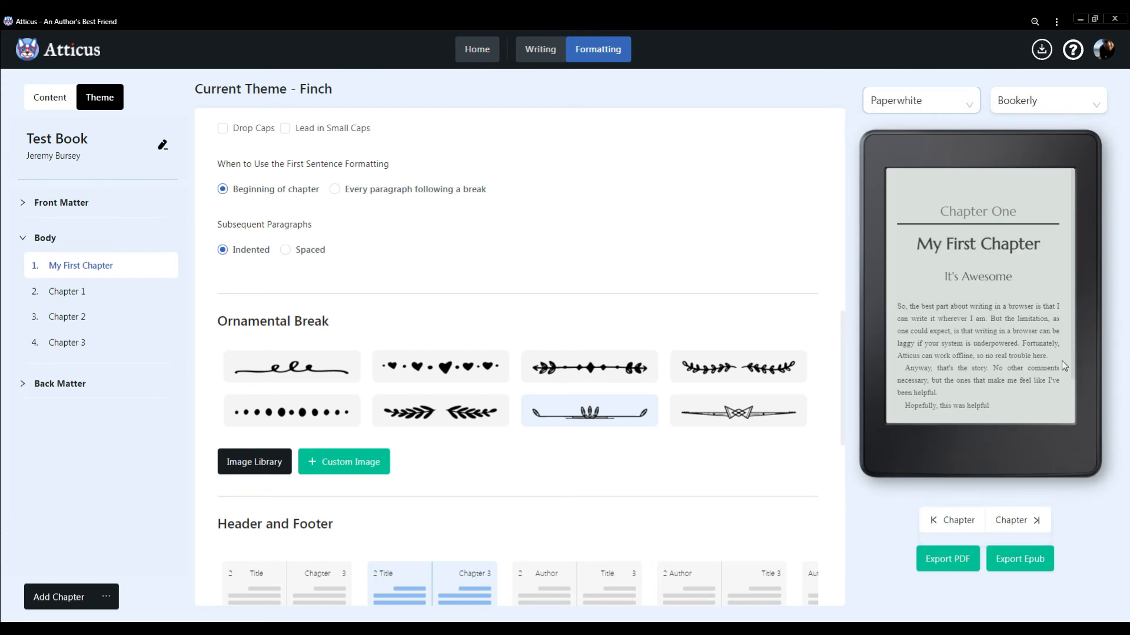
# Page through the Paperwhite preview to Chapter 1, back to the contents page, and return to My First Chapter
pyautogui.click(1022, 525)
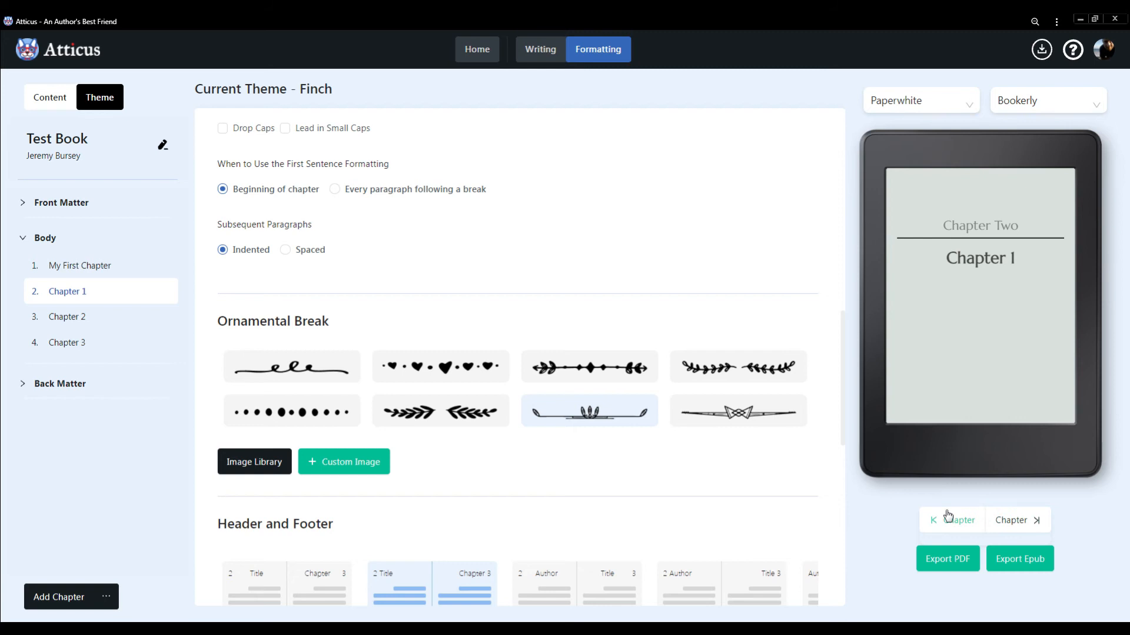
pyautogui.click(948, 518)
pyautogui.click(948, 518)
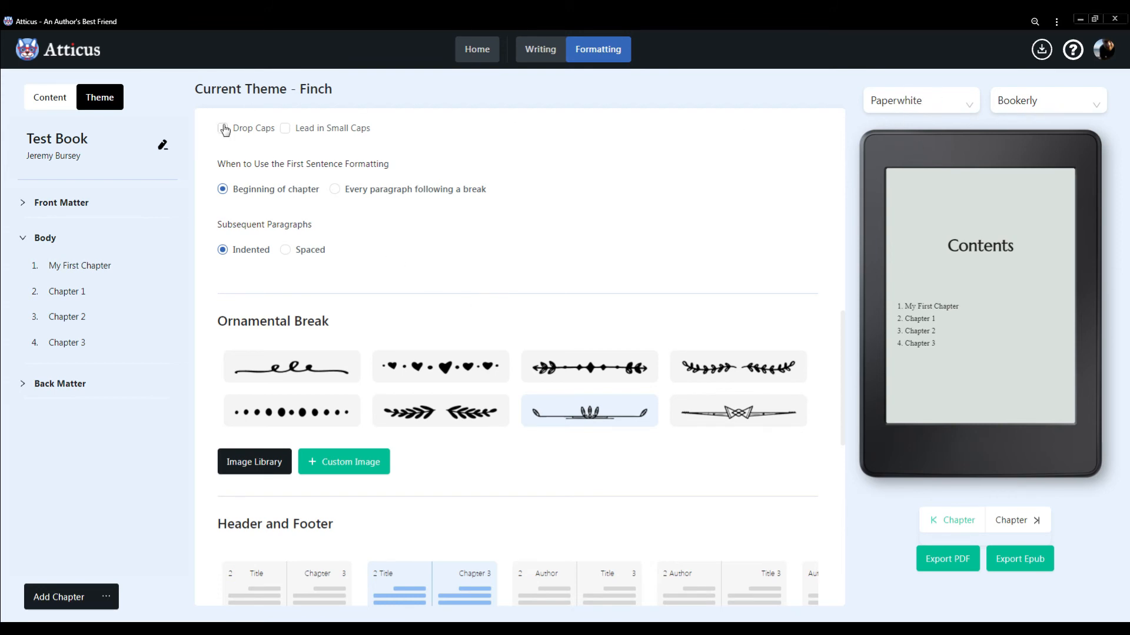
pyautogui.click(1030, 529)
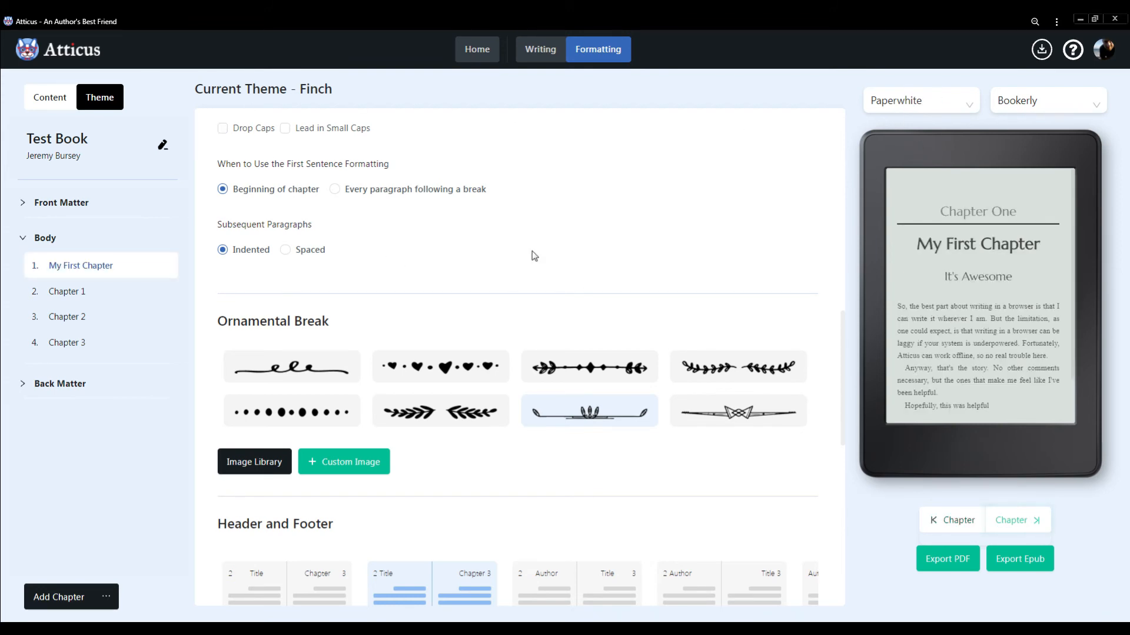
# Enable both Lead in Small Caps and Drop Caps for the first sentence of chapters
pyautogui.click(286, 130)
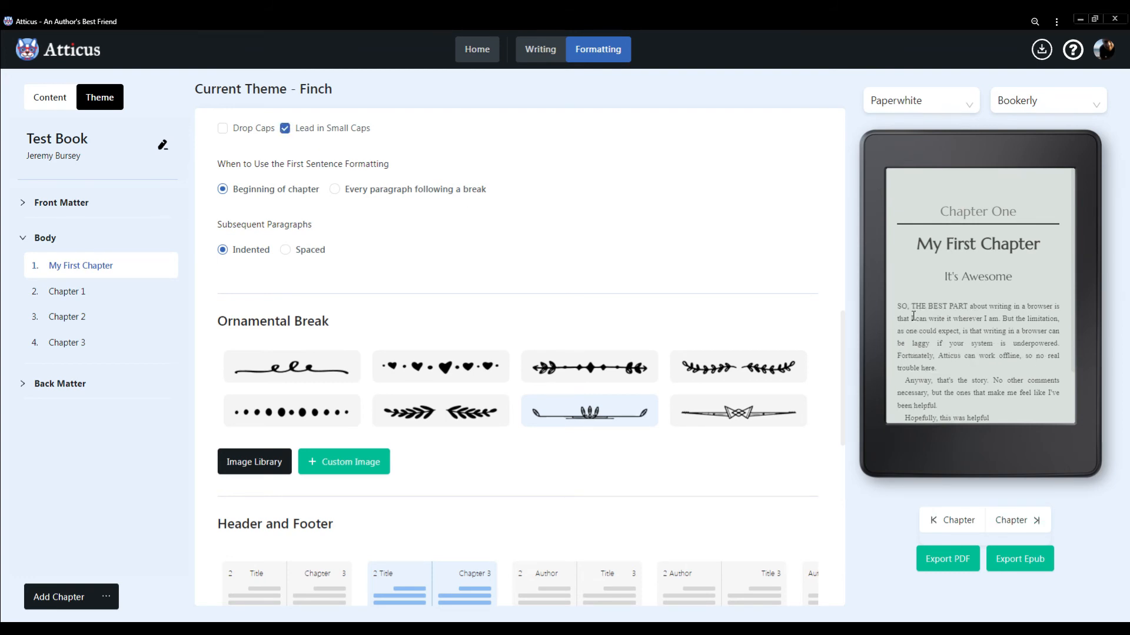
pyautogui.click(222, 129)
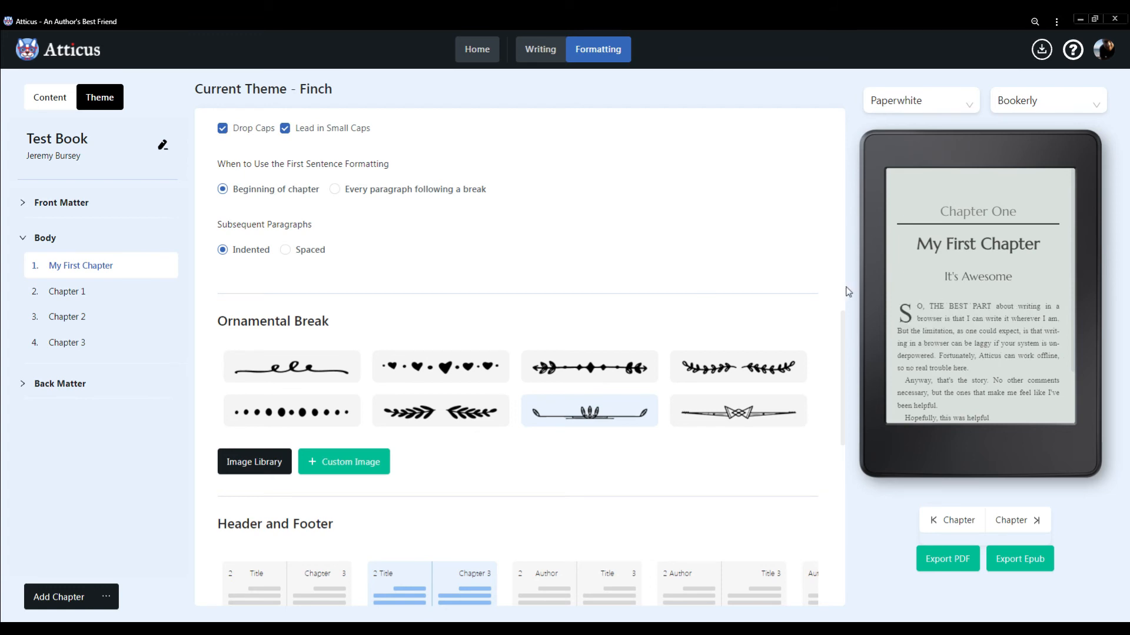
pyautogui.scroll(4, 512, 251)
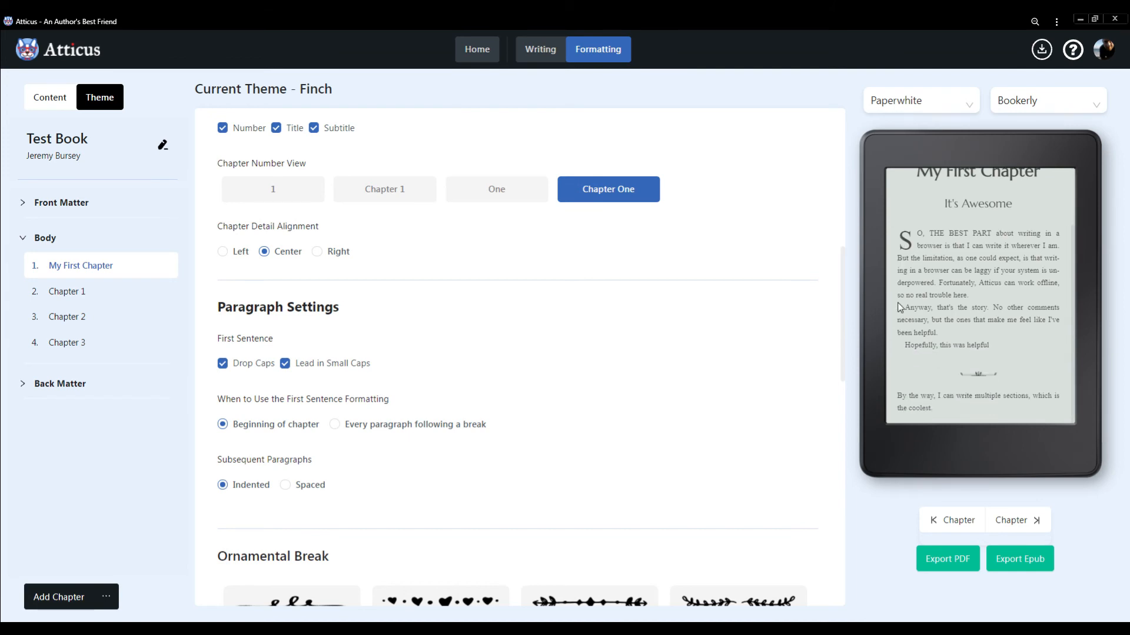
# Look over the Finch theme's settings, from the theme gallery through header and footer to print settings, and check the chapter opening in the Paperwhite preview
pyautogui.scroll(-4, 486, 440)
pyautogui.scroll(-8, 486, 440)
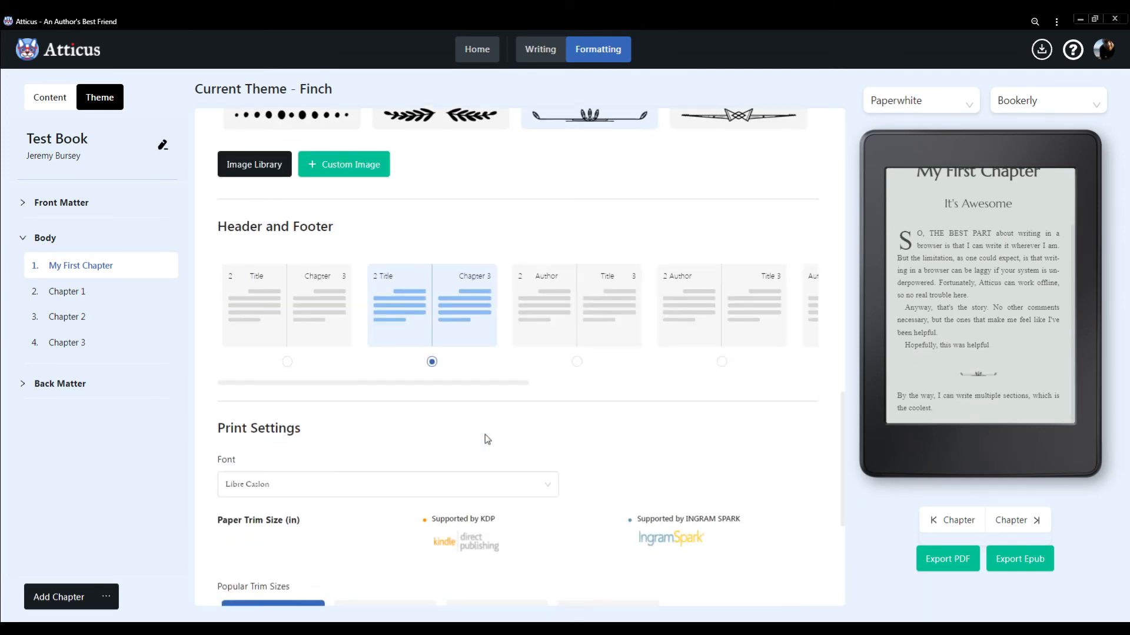
pyautogui.scroll(12, 496, 443)
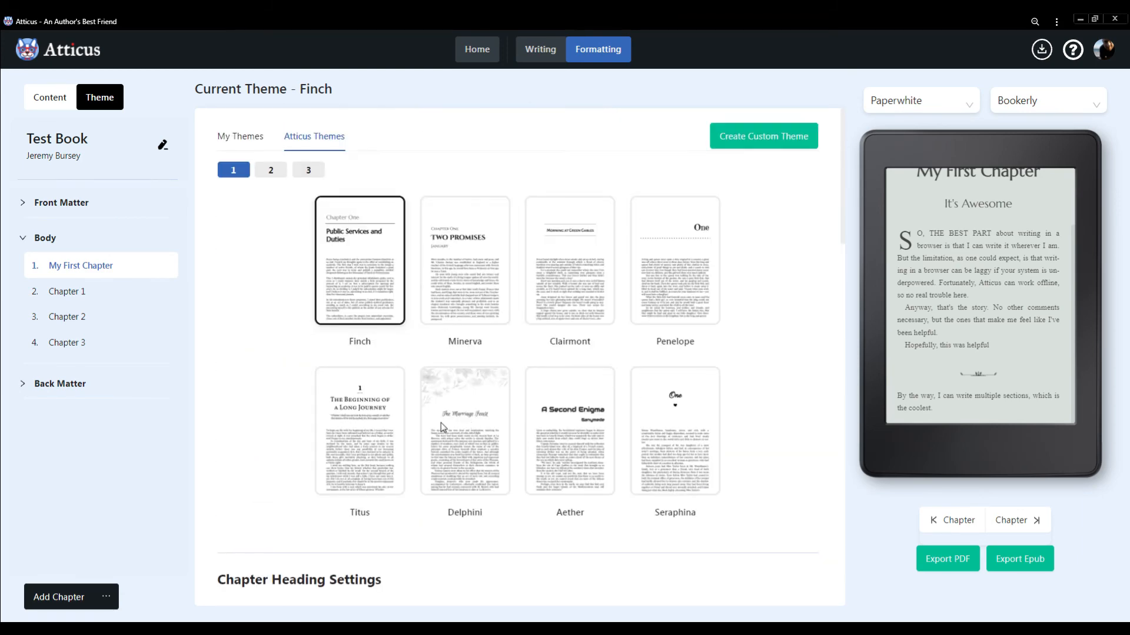
pyautogui.scroll(-7, 453, 427)
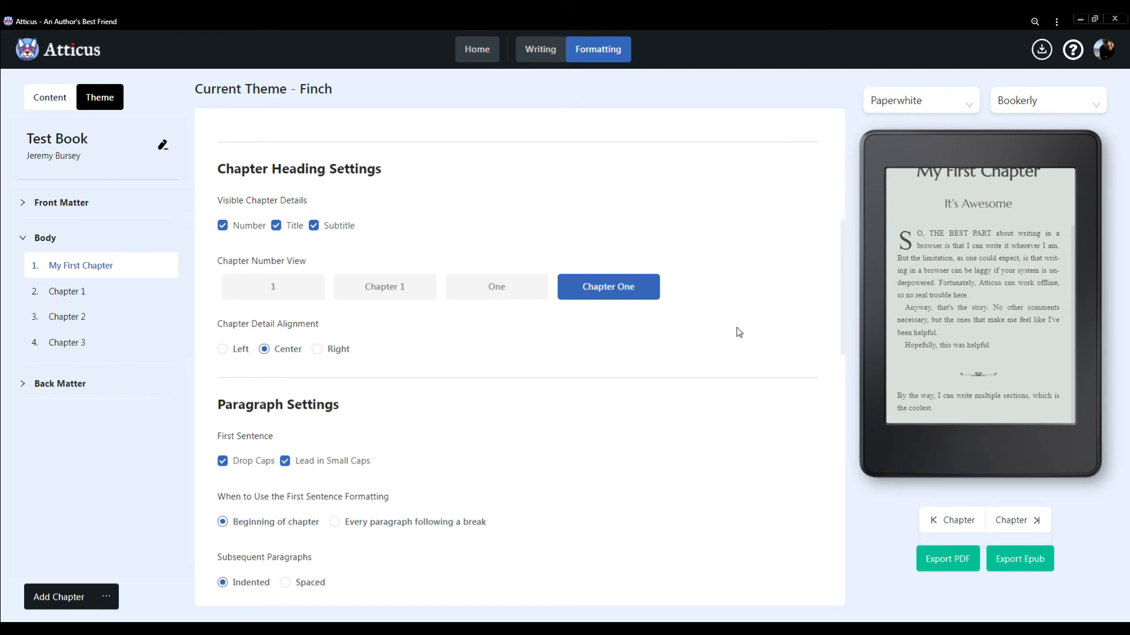
pyautogui.scroll(1, 962, 346)
pyautogui.scroll(2, 961, 346)
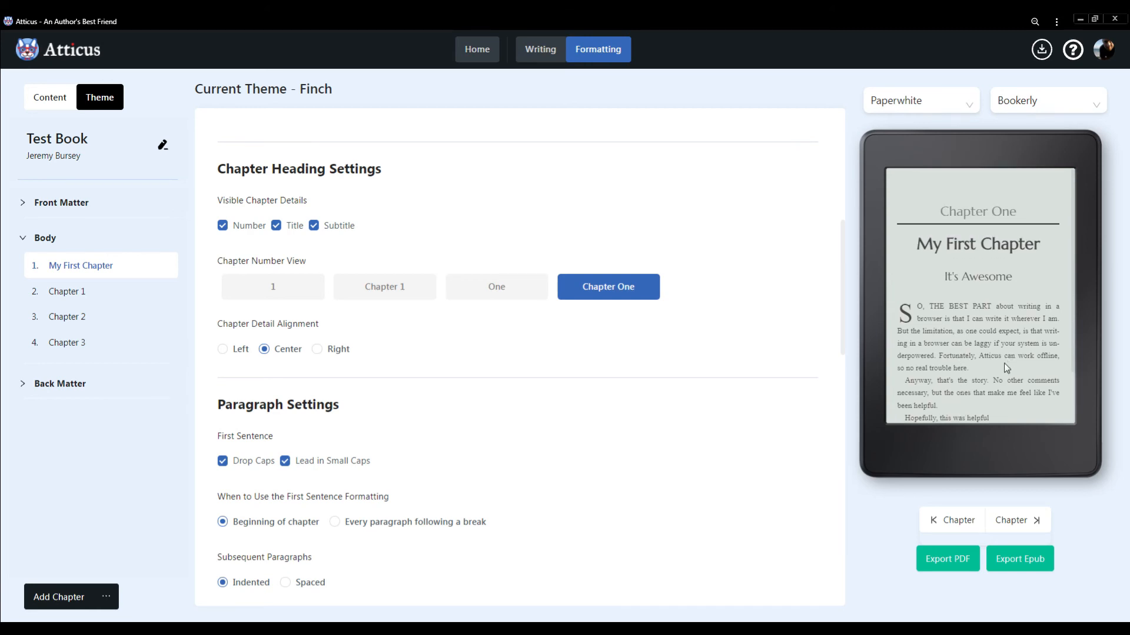
pyautogui.scroll(3, 588, 377)
pyautogui.scroll(4, 583, 381)
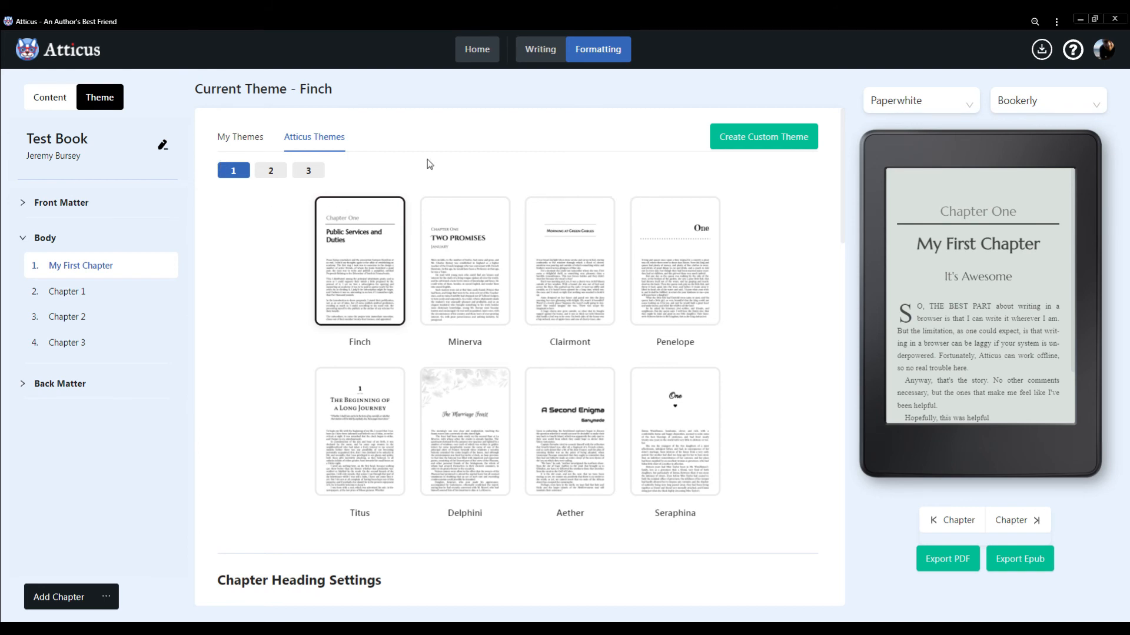
# Return to the writing view of My First Chapter and briefly highlight its body text above the ornamental break
pyautogui.click(539, 51)
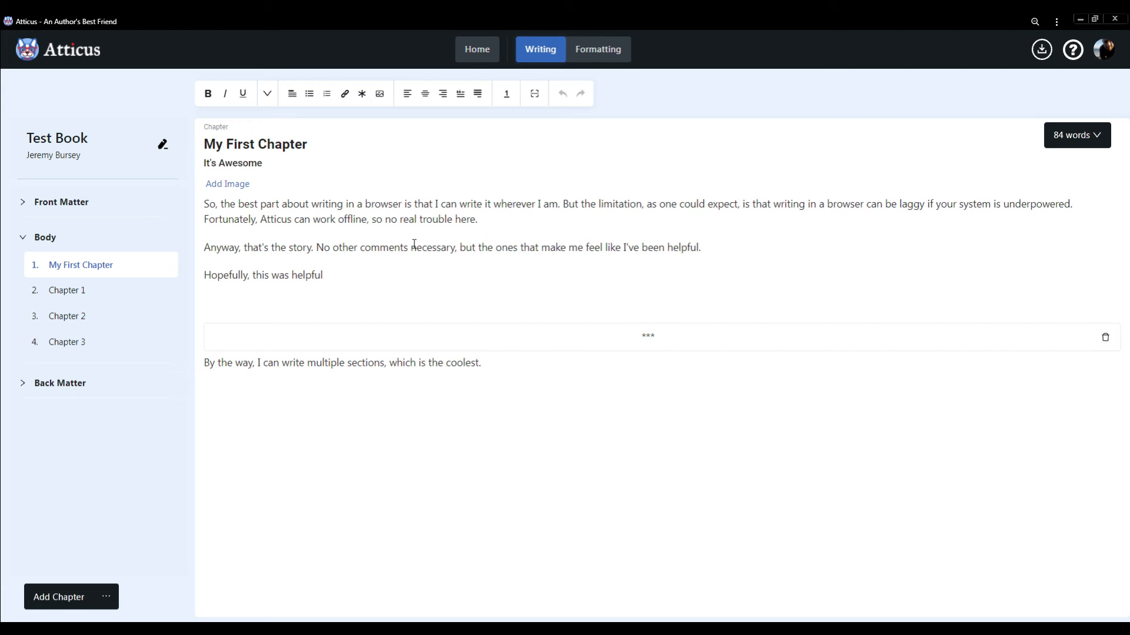
pyautogui.moveTo(206, 204); pyautogui.dragTo(366, 315)
pyautogui.click(366, 316)
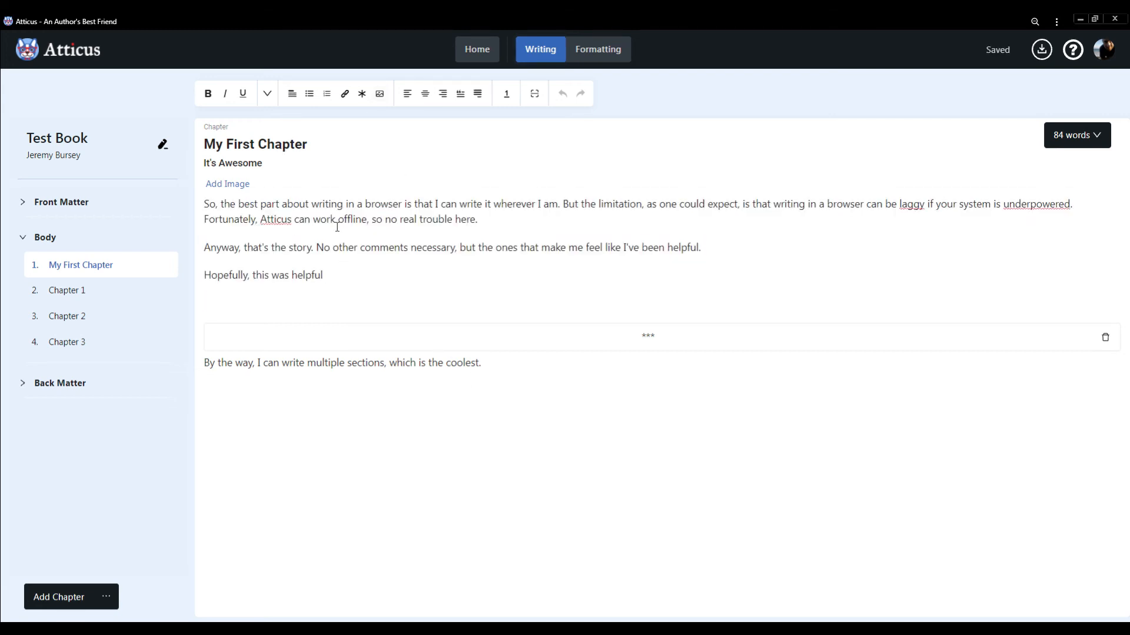